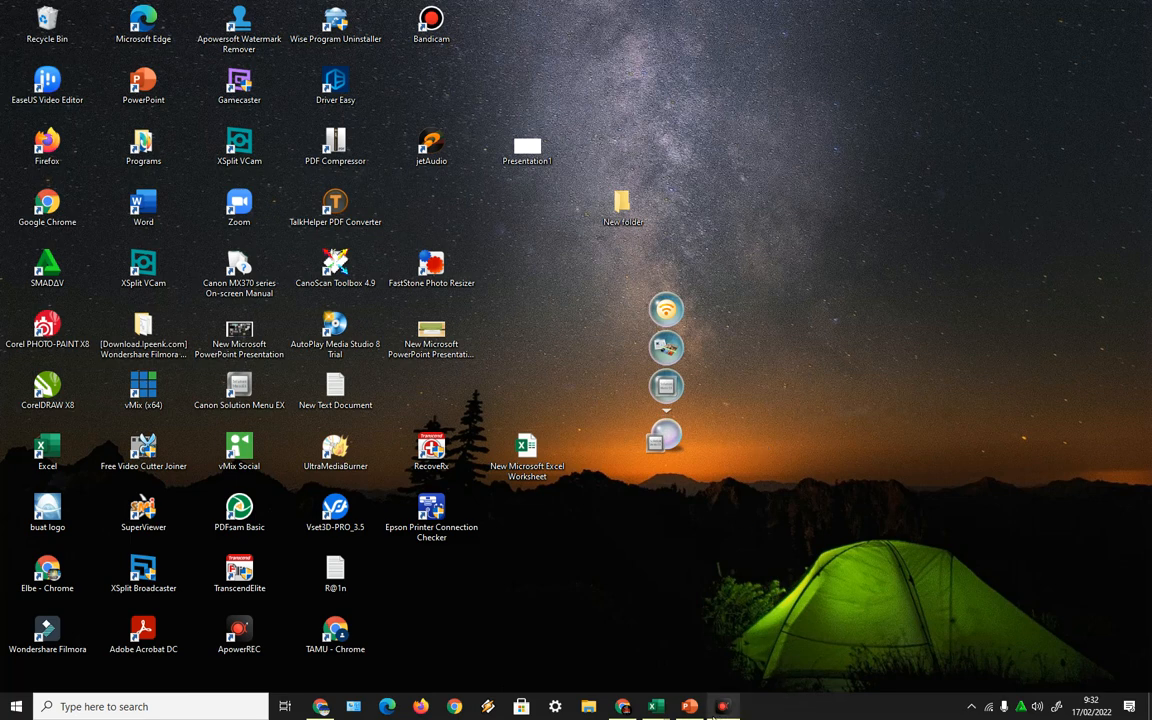
Switch to the SKP presentation in PowerPoint, present its slides up to the RENCANA SKP table, and end the slide show.
mouse_move(688, 712)
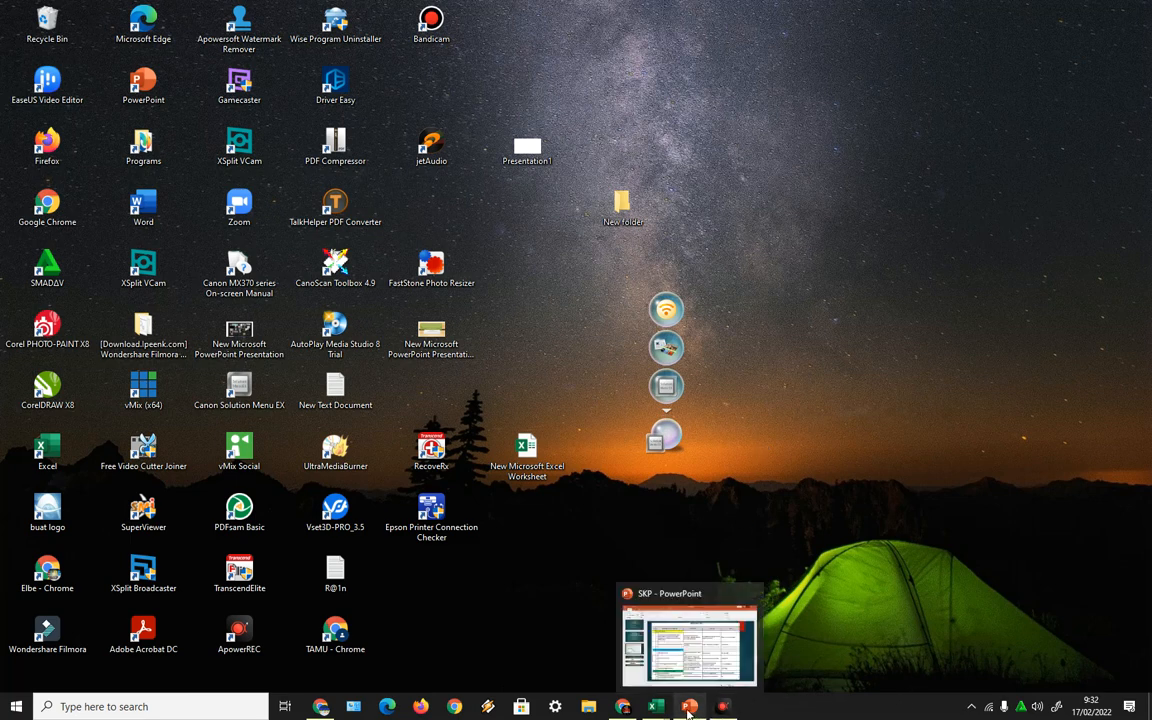
click(688, 708)
scroll(308, 480, up, 2)
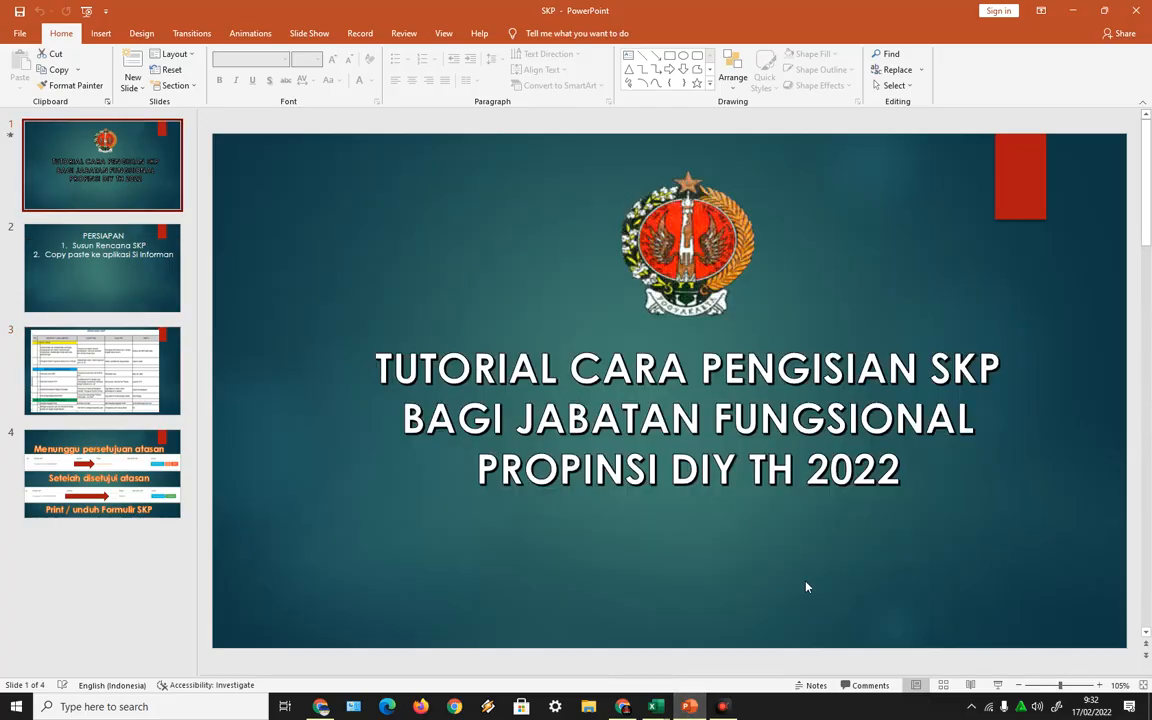
click(998, 685)
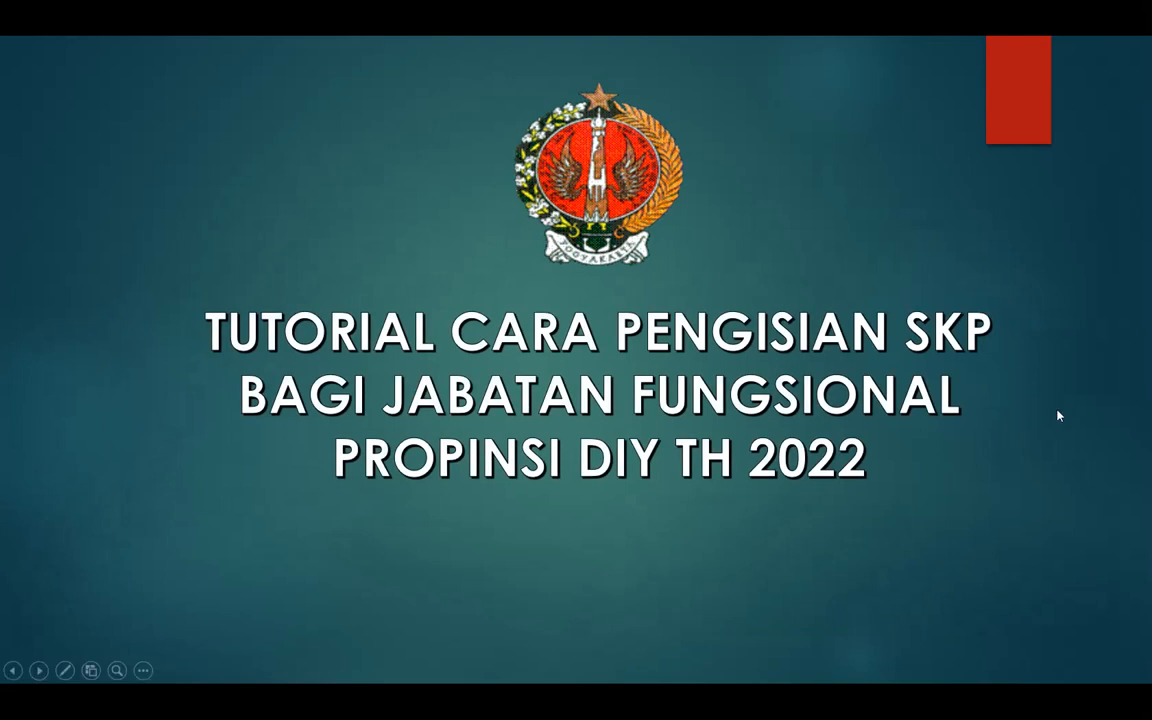
click(974, 510)
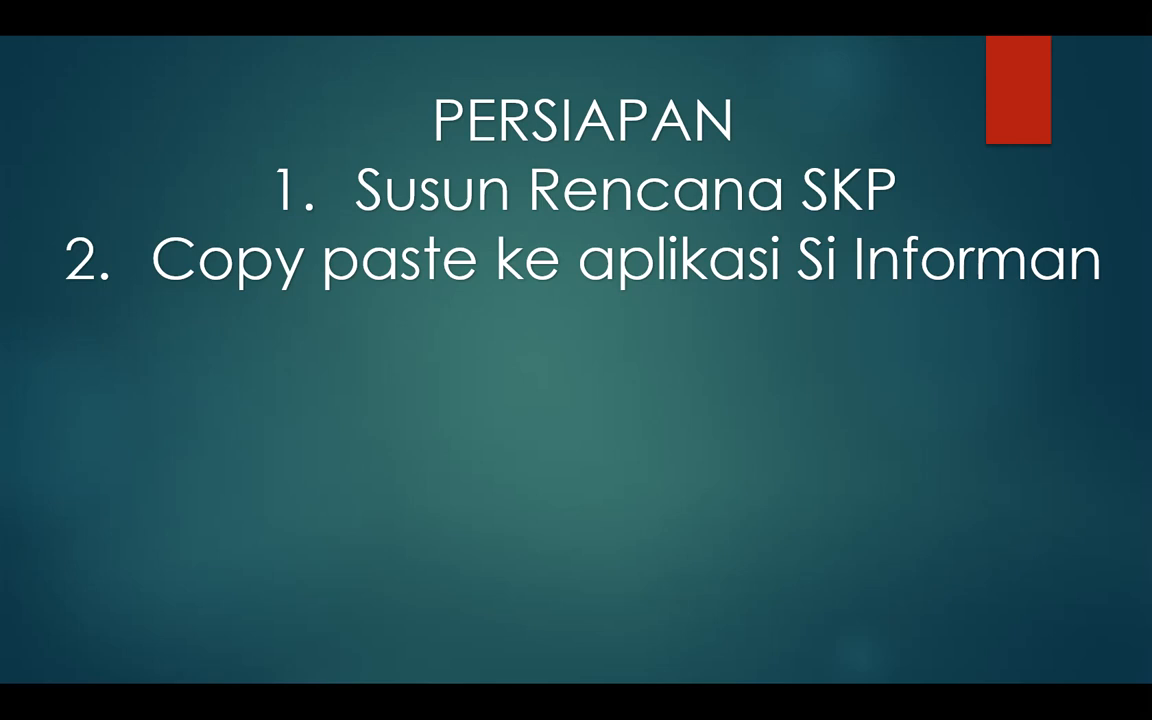
click(744, 497)
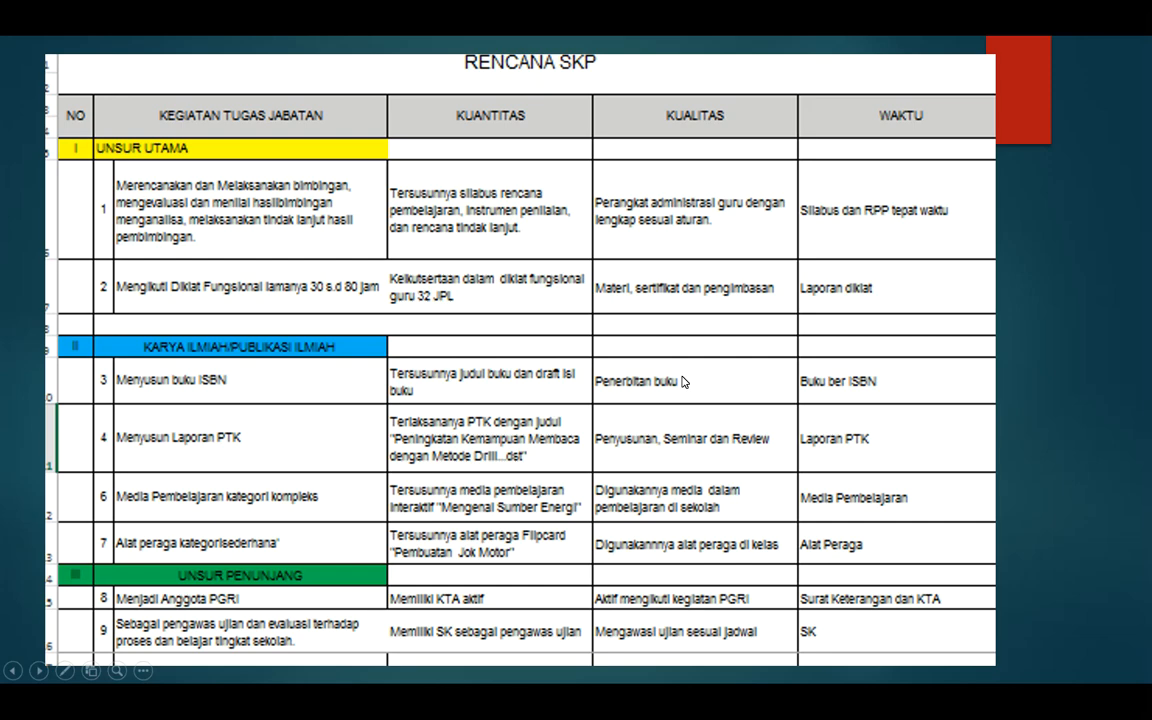
key(Escape)
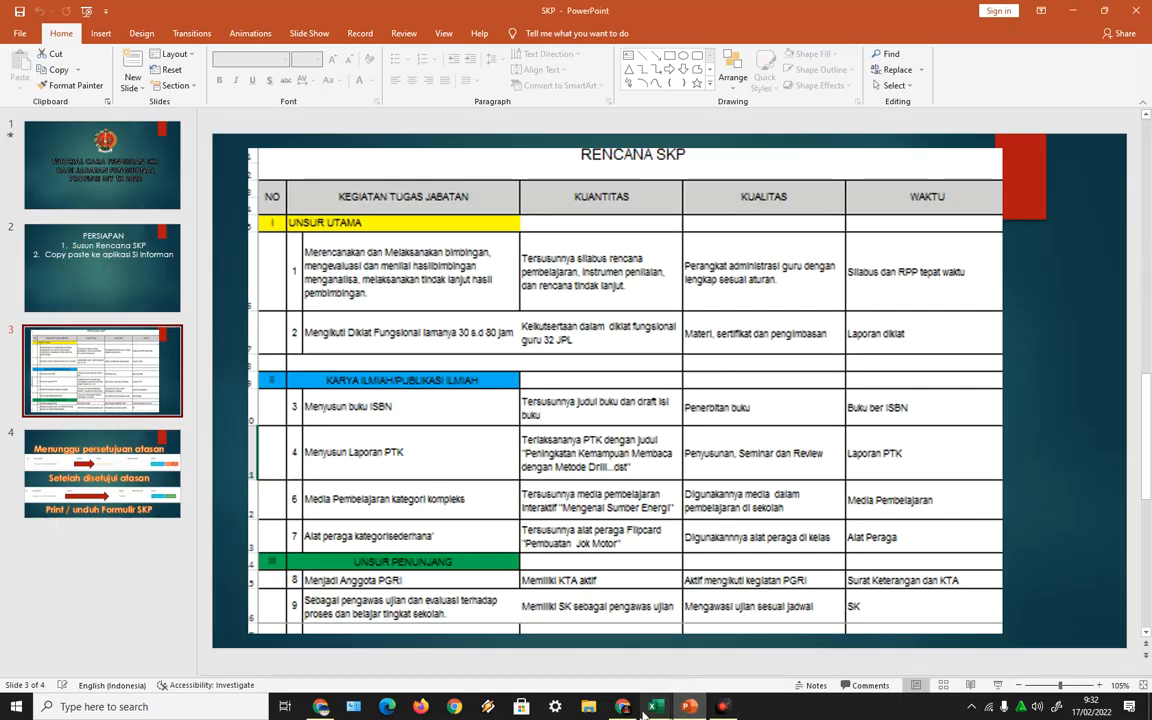
Copy the employee number in cell G57 of Excel's Daftar guru sheet into the Username field of Chrome's SI-INFORMAN login page.
click(622, 706)
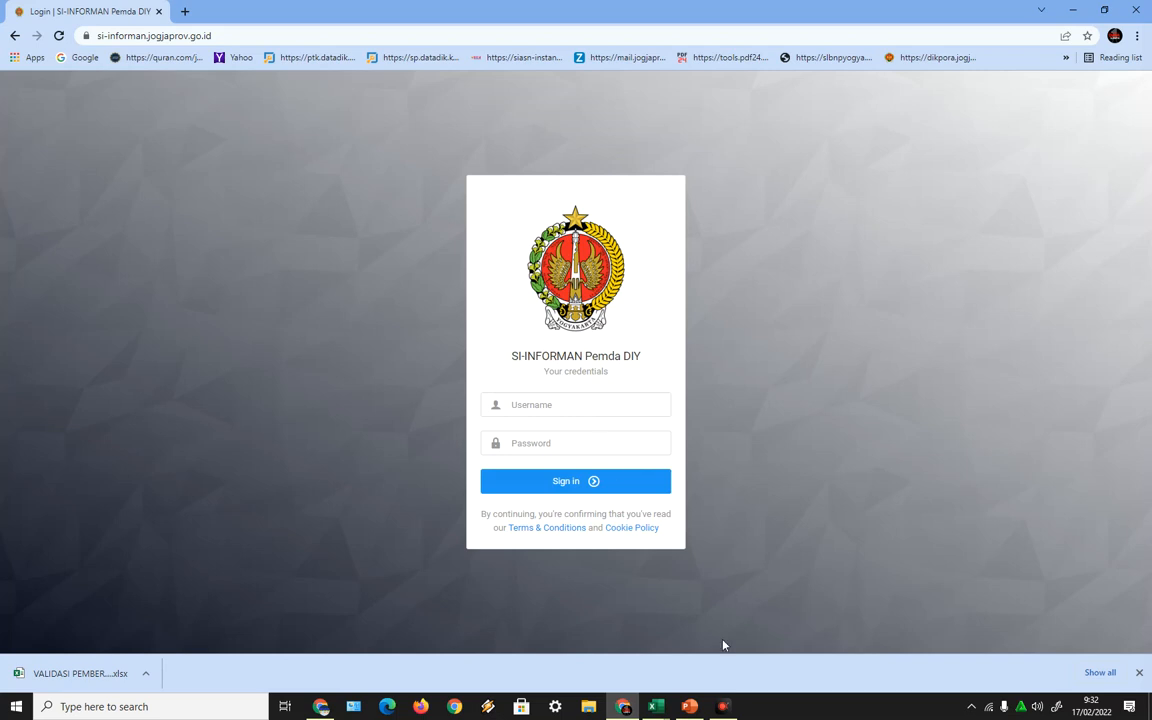
mouse_move(657, 710)
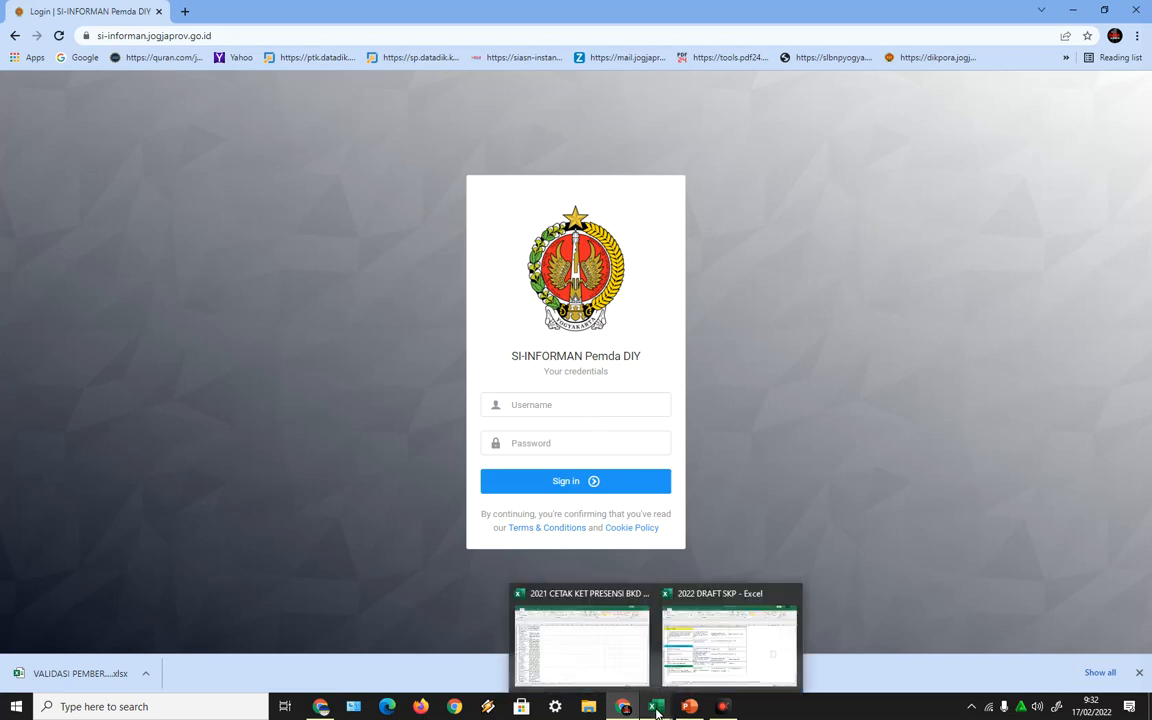
click(586, 672)
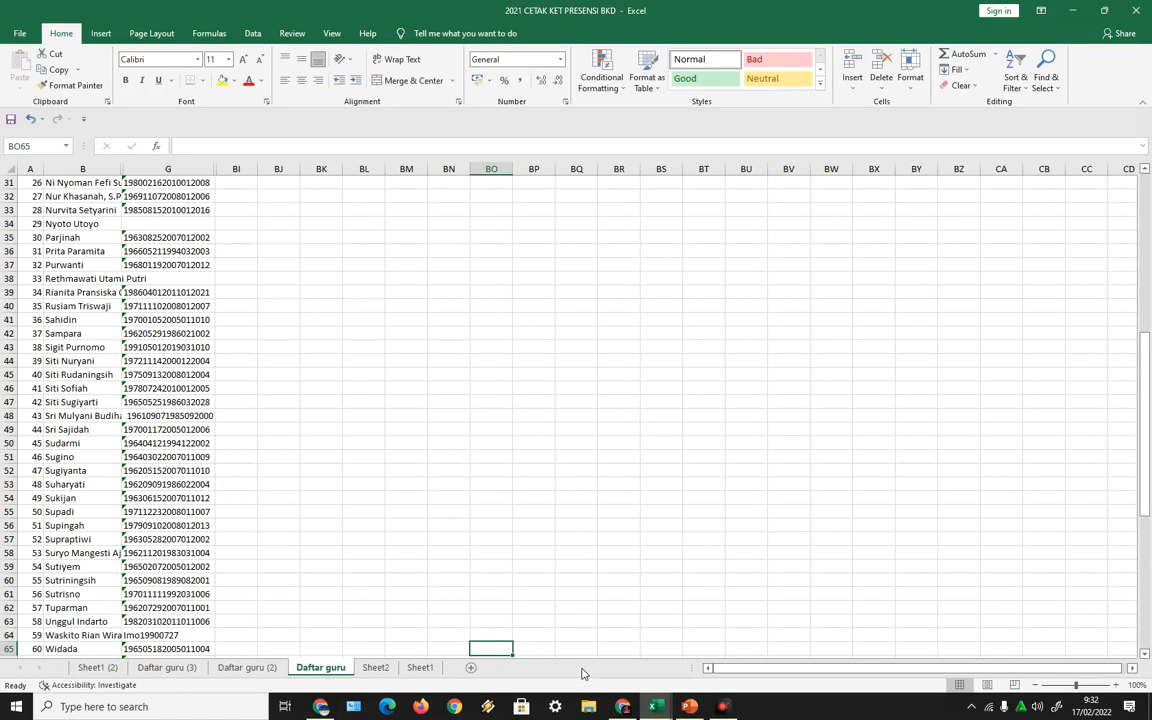
click(140, 540)
right_click(145, 540)
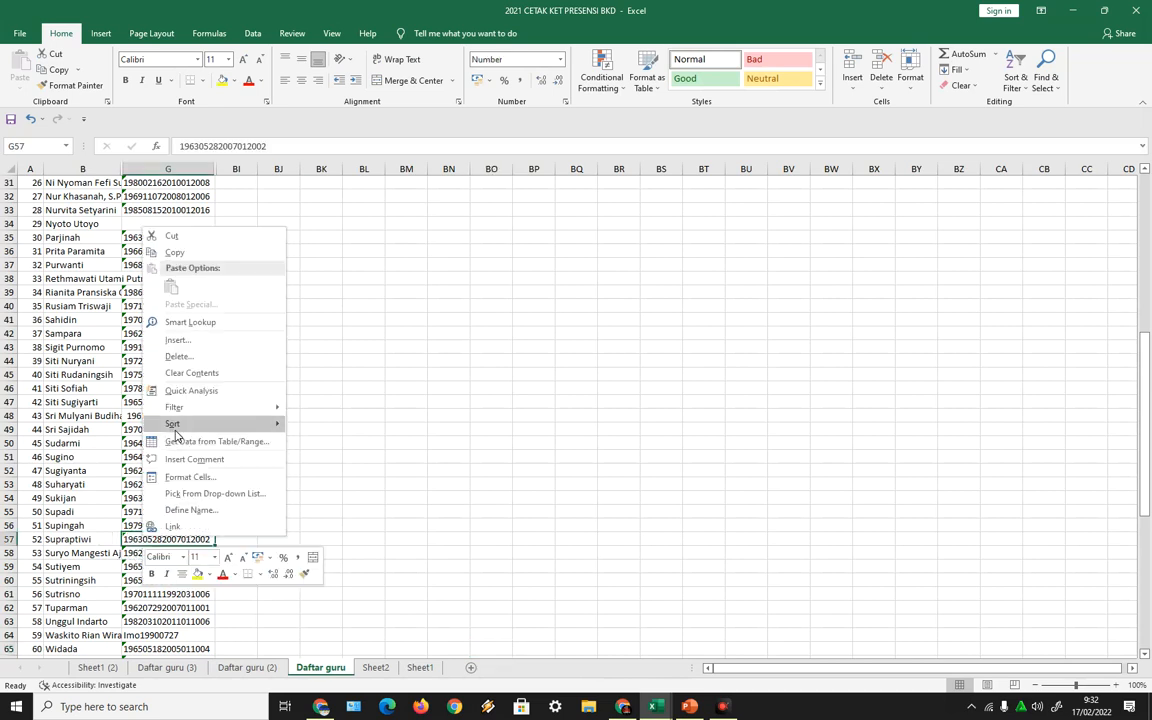
click(174, 252)
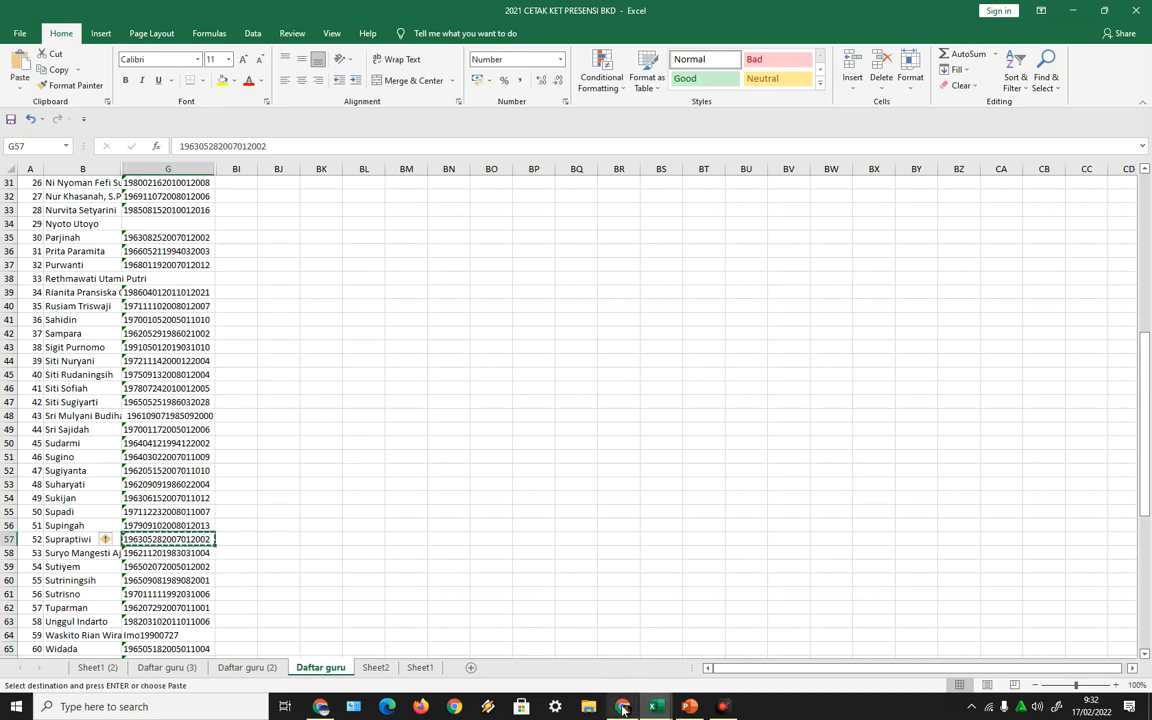
click(622, 707)
right_click(536, 405)
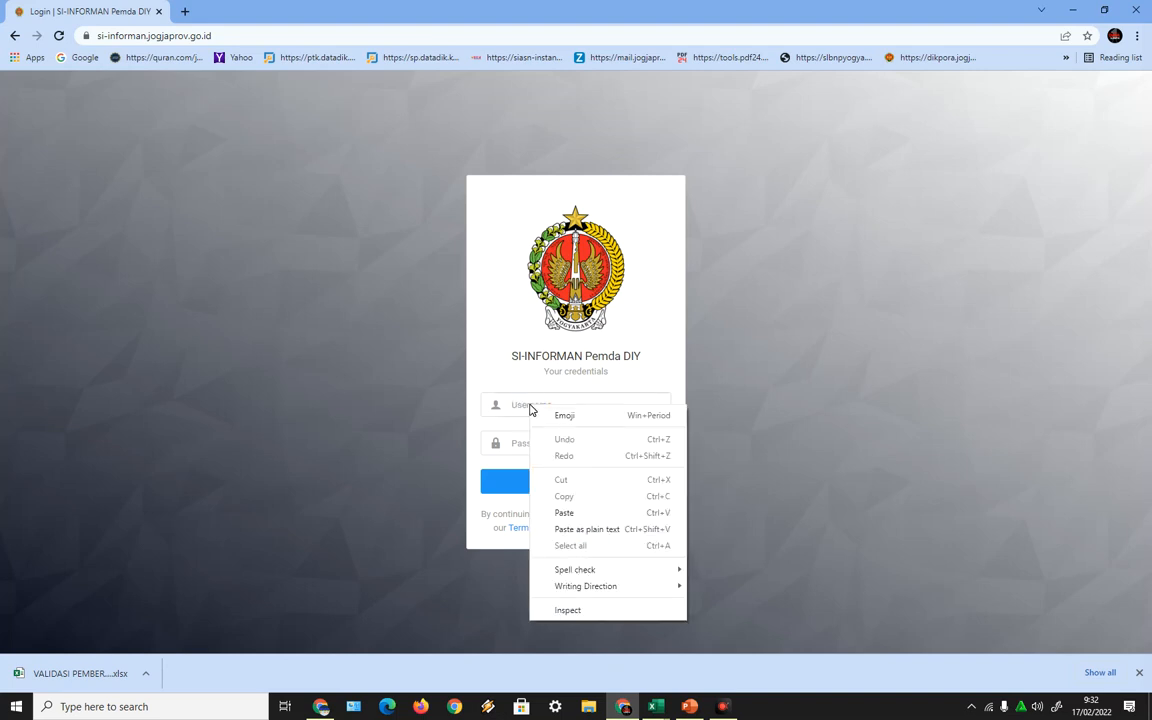
click(586, 515)
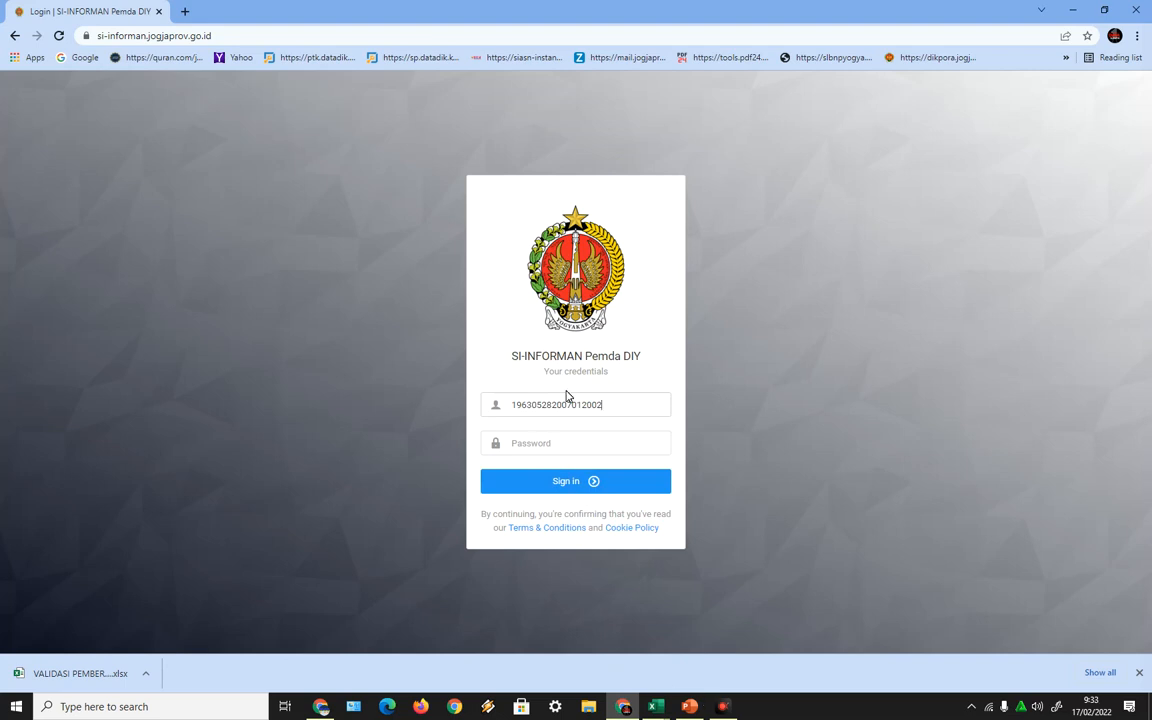
Fill in the Password field with the account password copied from the Username field and sign in.
drag(557, 410, 512, 404)
right_click(522, 401)
click(557, 453)
click(558, 447)
right_click(553, 445)
click(585, 358)
click(608, 481)
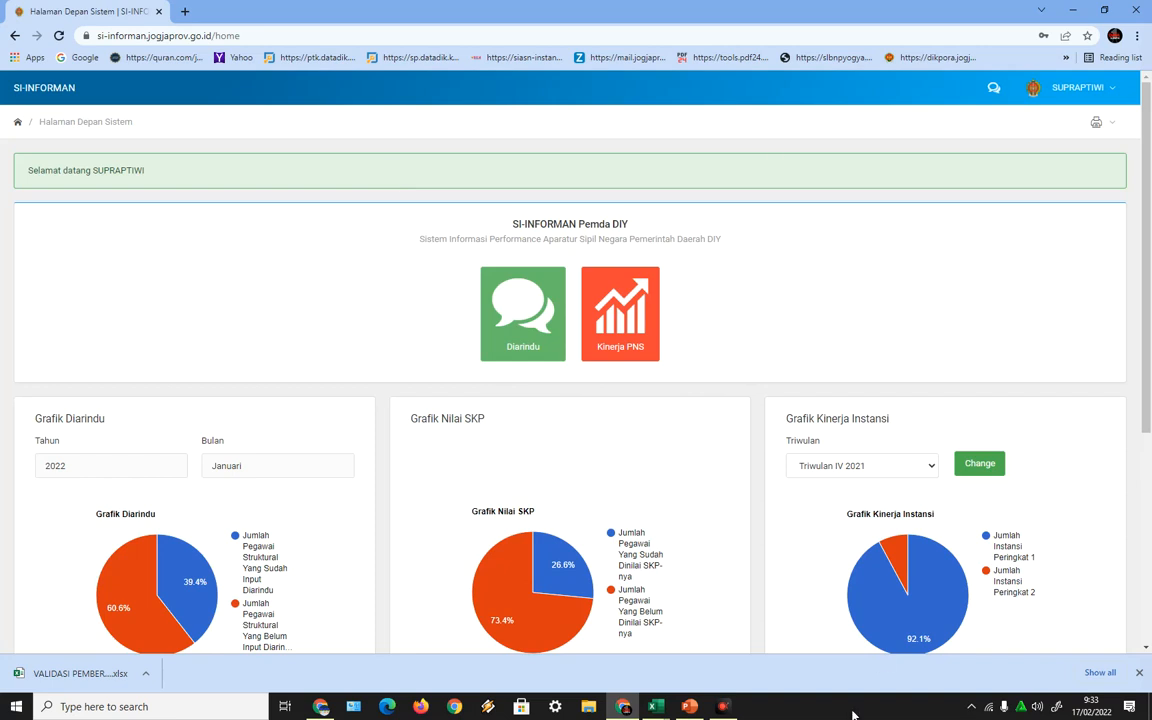
Open Rencana Kerja dan Target within Kinerja PNS and start a new SKP entry.
click(623, 319)
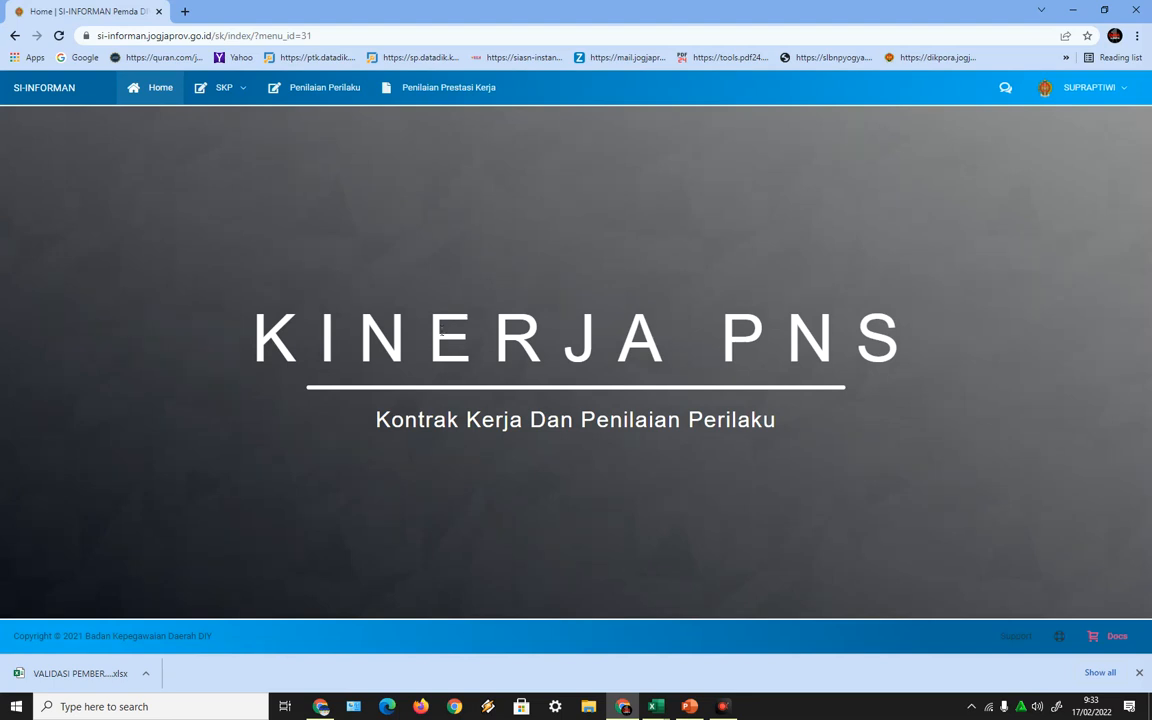
click(230, 88)
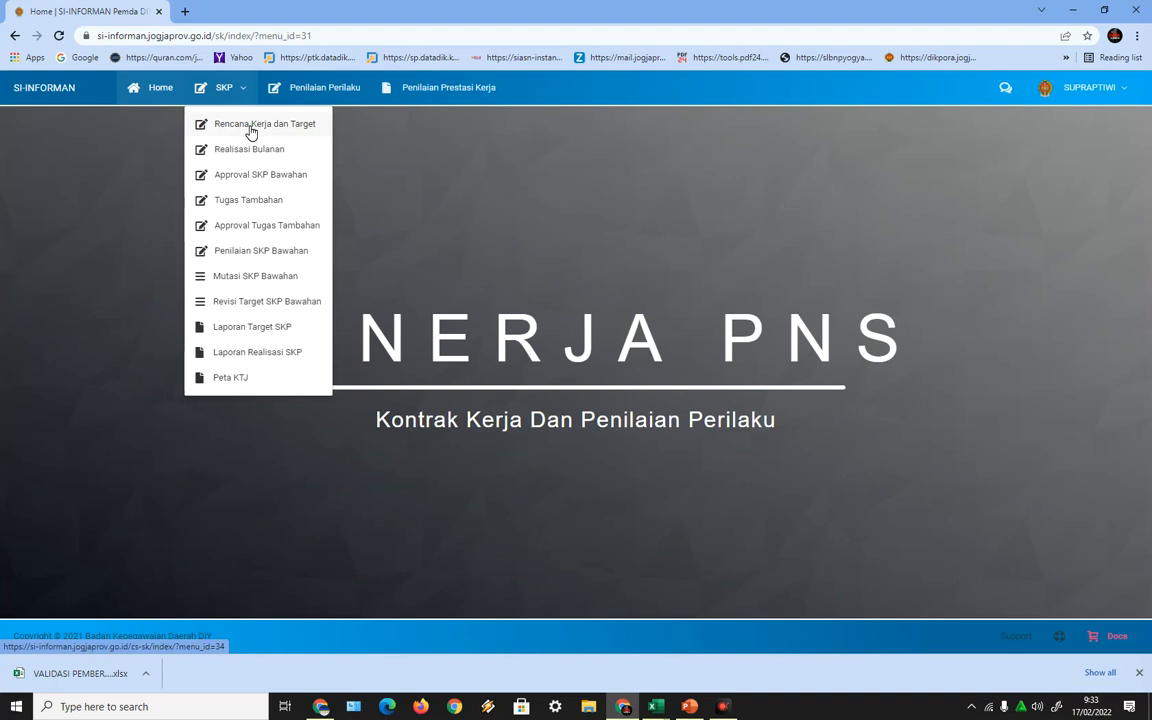
click(250, 128)
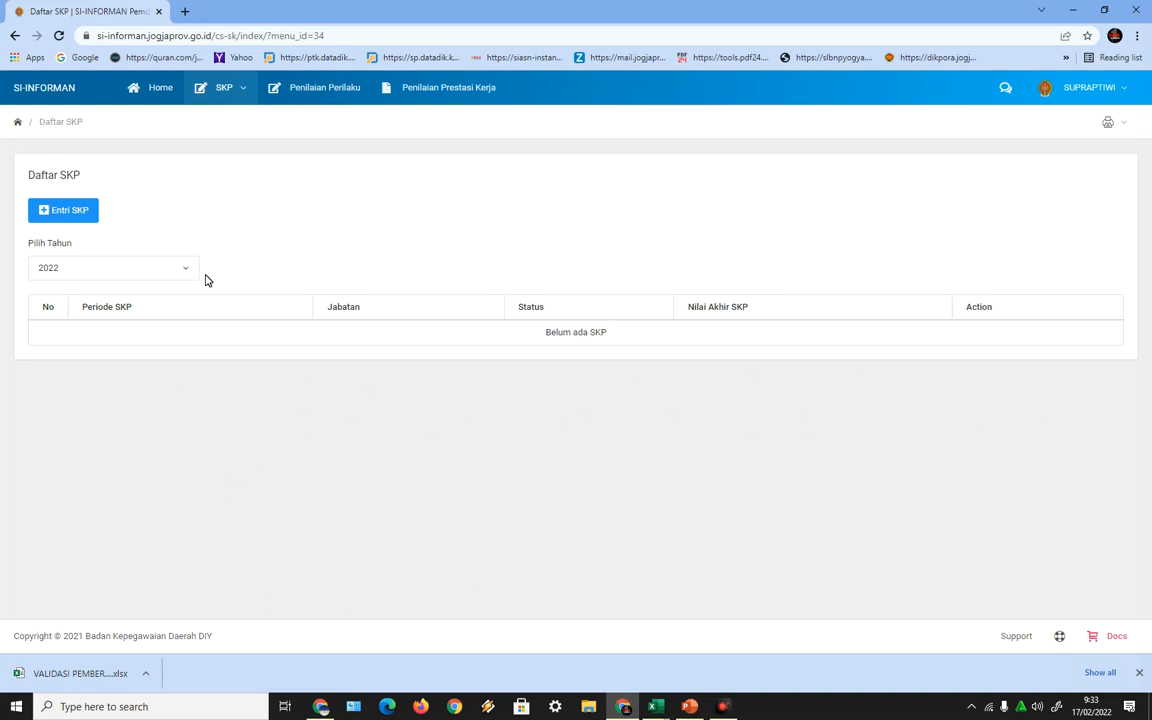
click(84, 219)
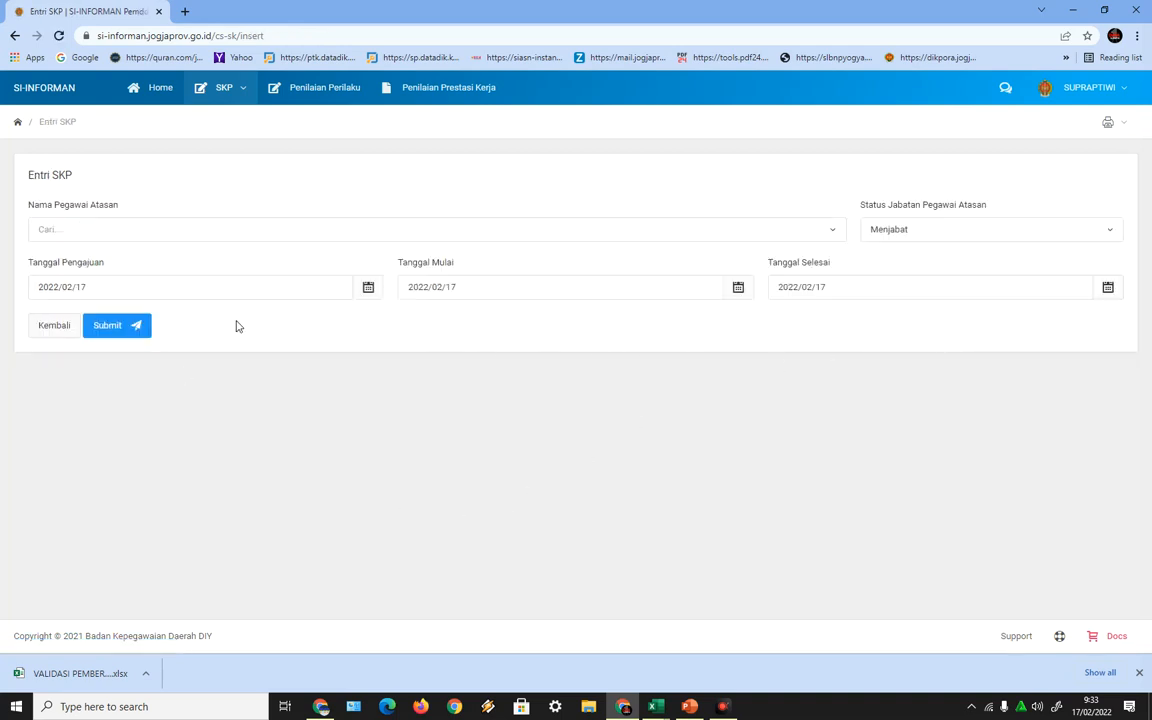
Search for the supervisor by name and select the matching employee as Nama Pegawai Atasan.
click(88, 231)
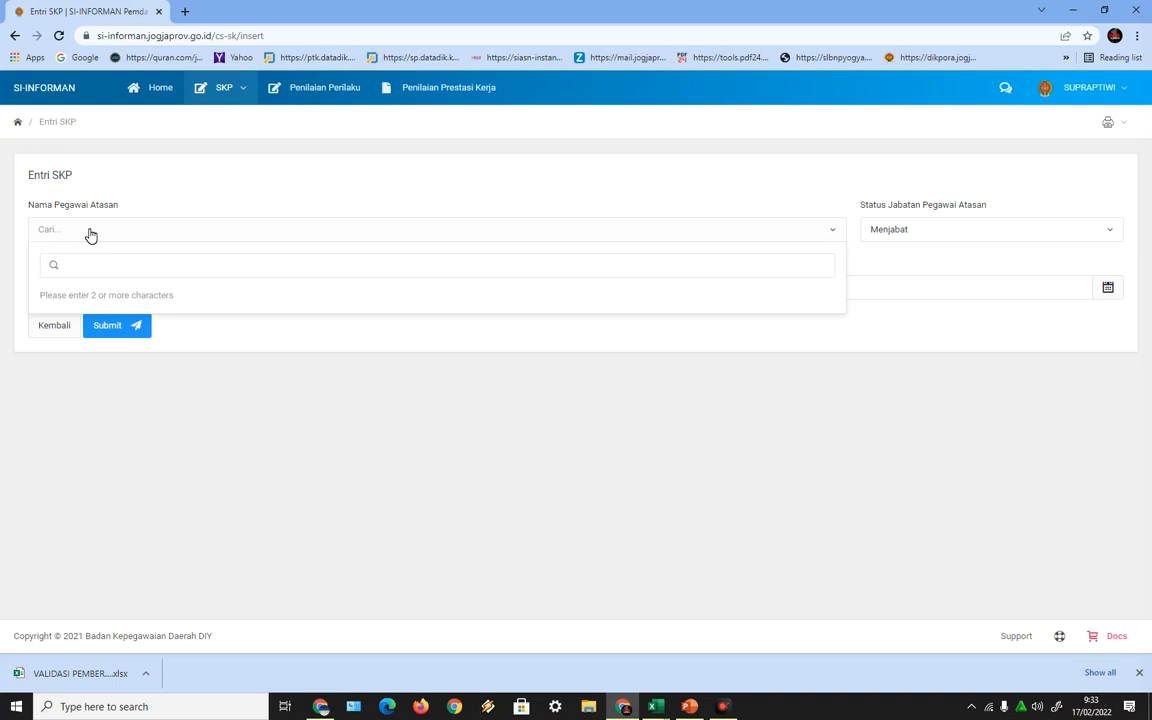
text(HAR)
text(TANT)
key(BackSpace)
key(BackSpace)
text(TI)
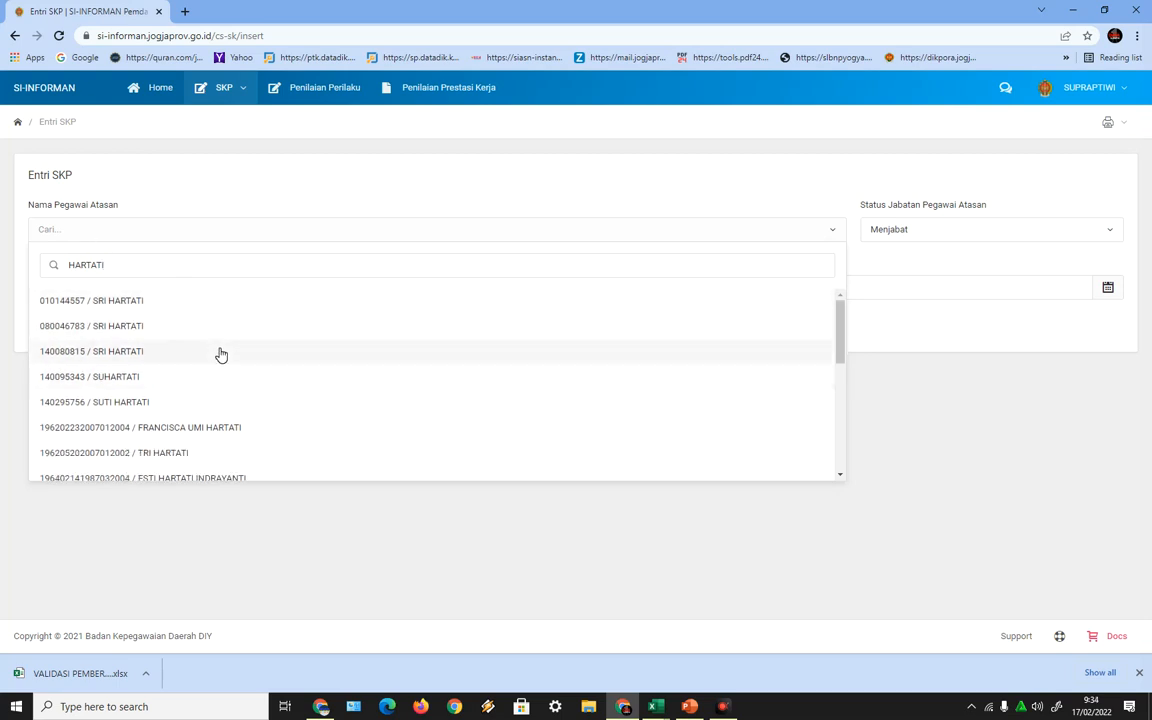
scroll(224, 372, down, 3)
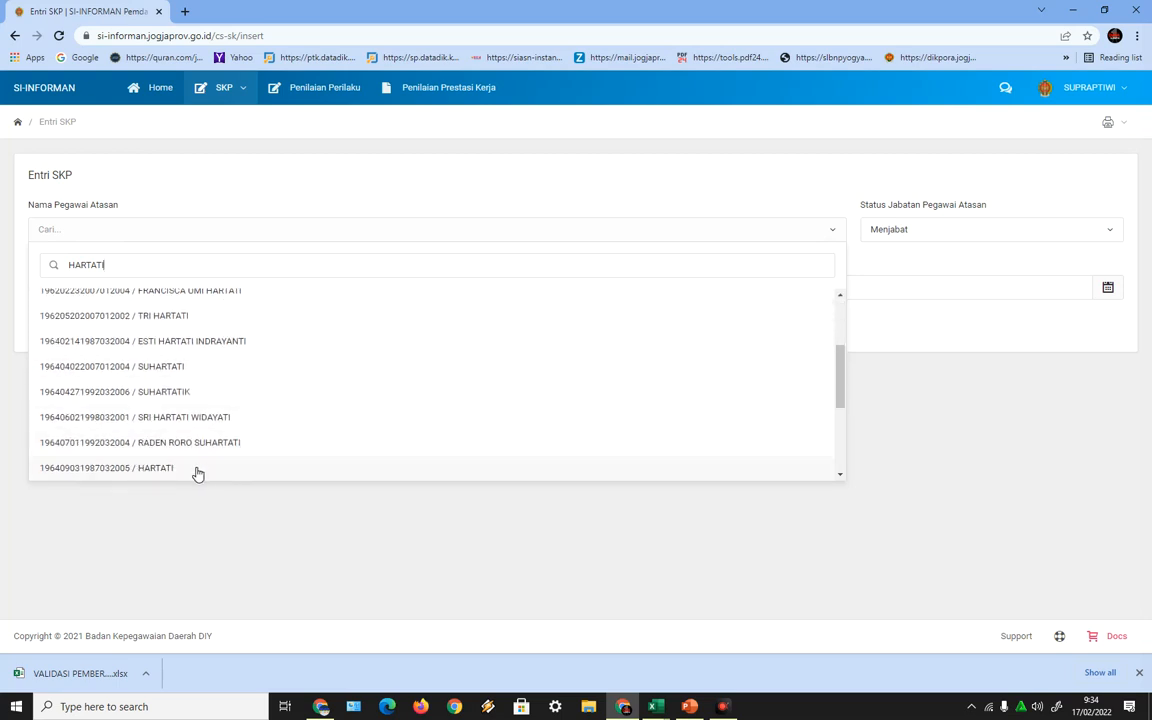
scroll(263, 456, down, 2)
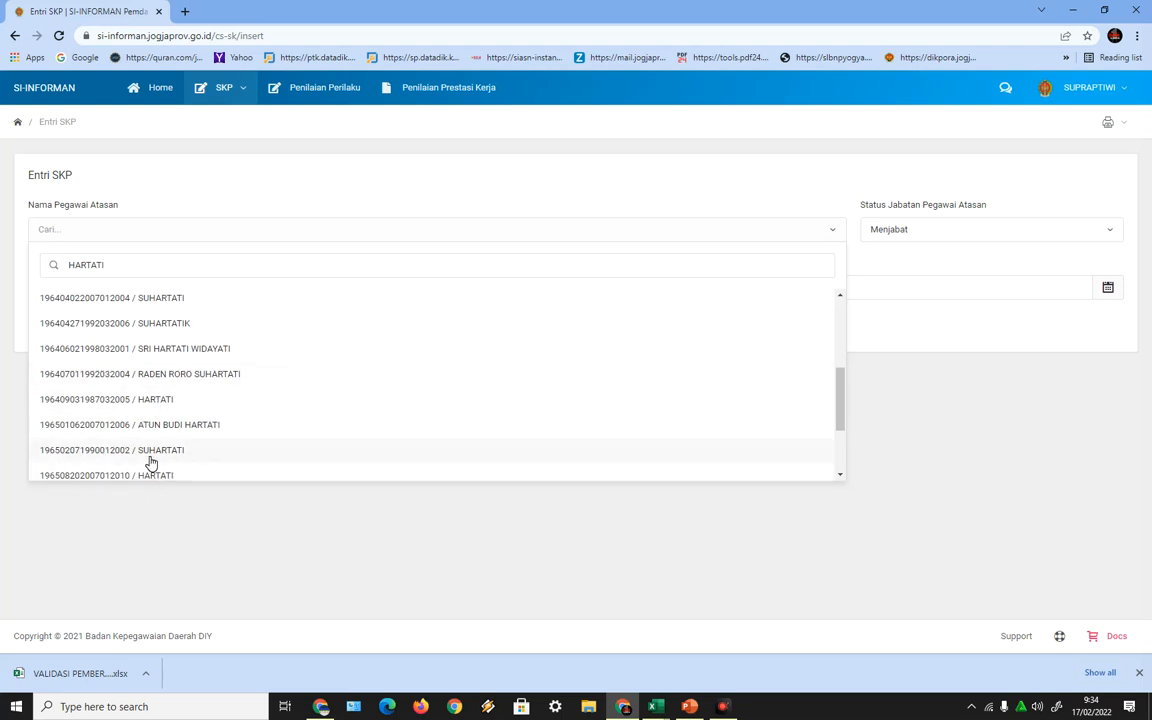
click(92, 402)
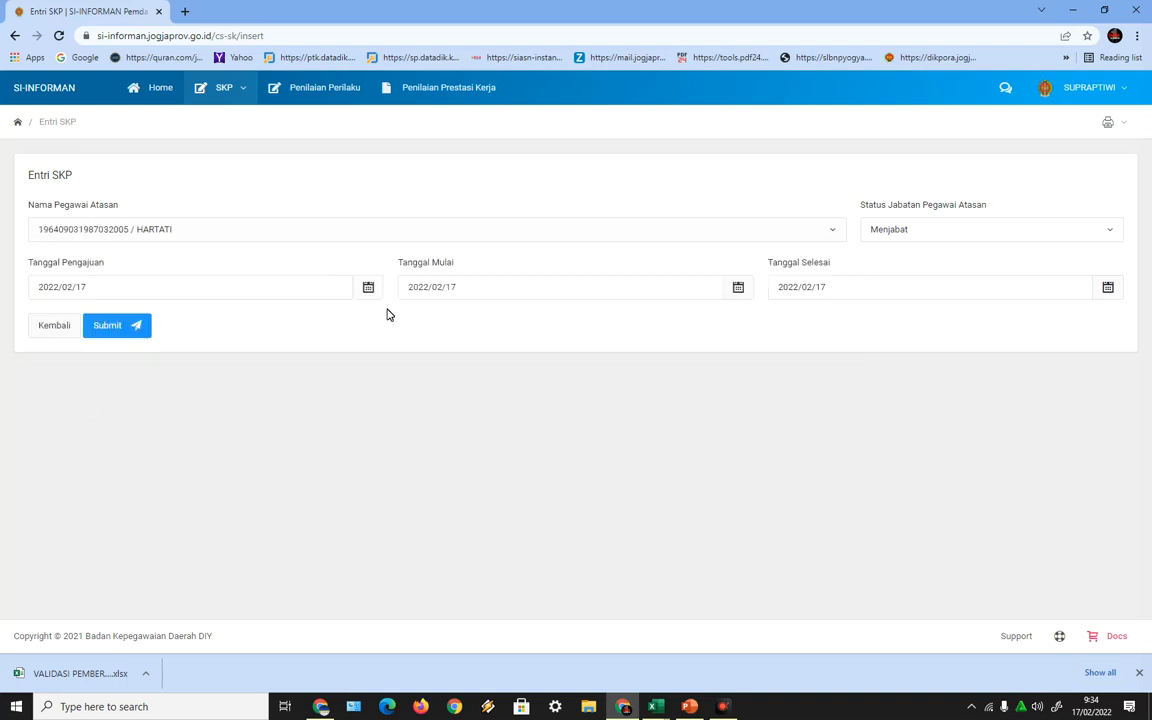
Set both Tanggal Pengajuan and Tanggal Mulai of the SKP entry to 2022/01/03.
click(333, 294)
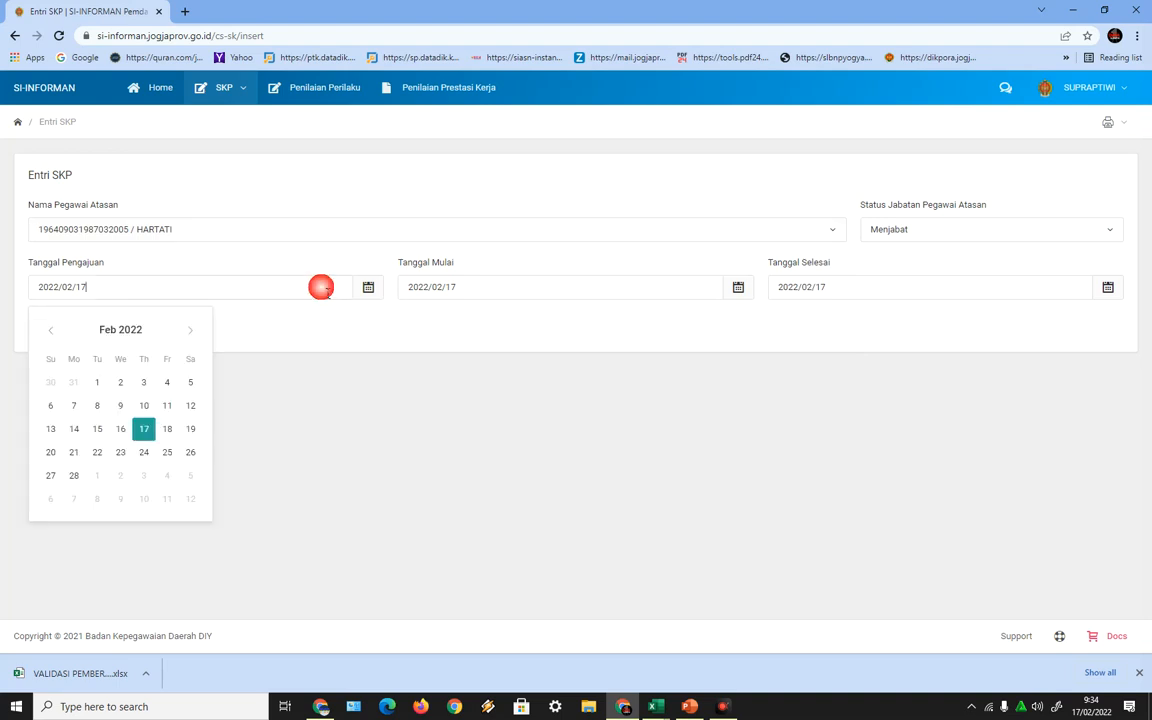
click(45, 330)
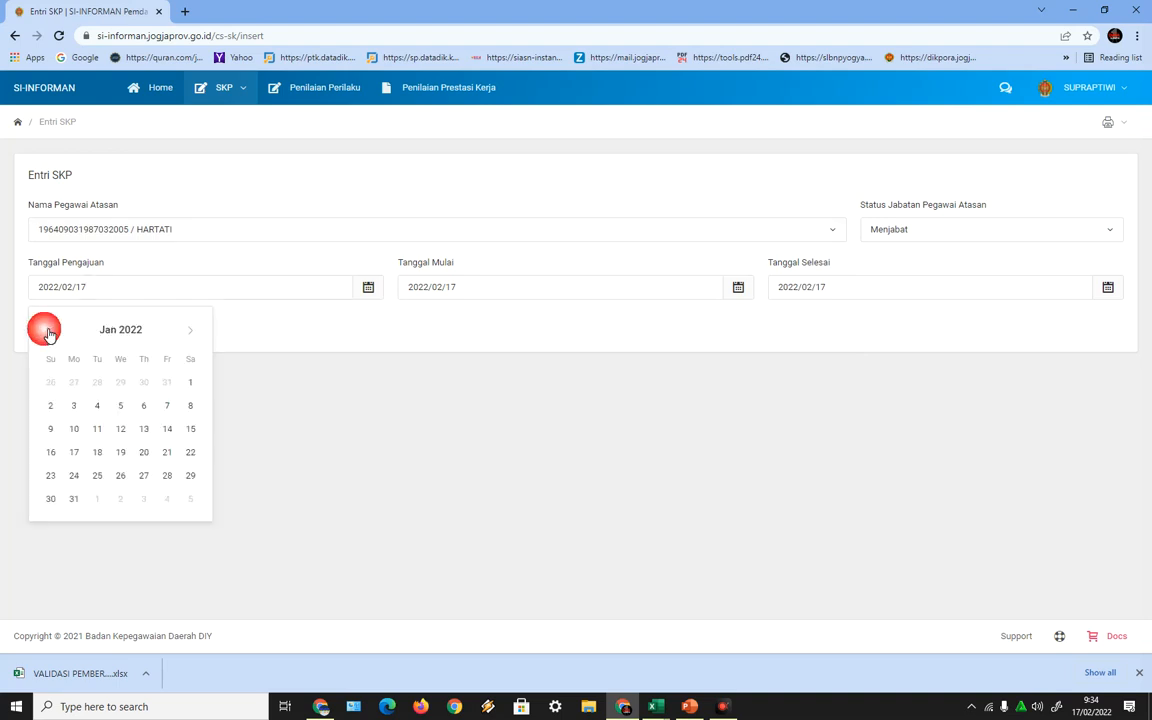
click(74, 407)
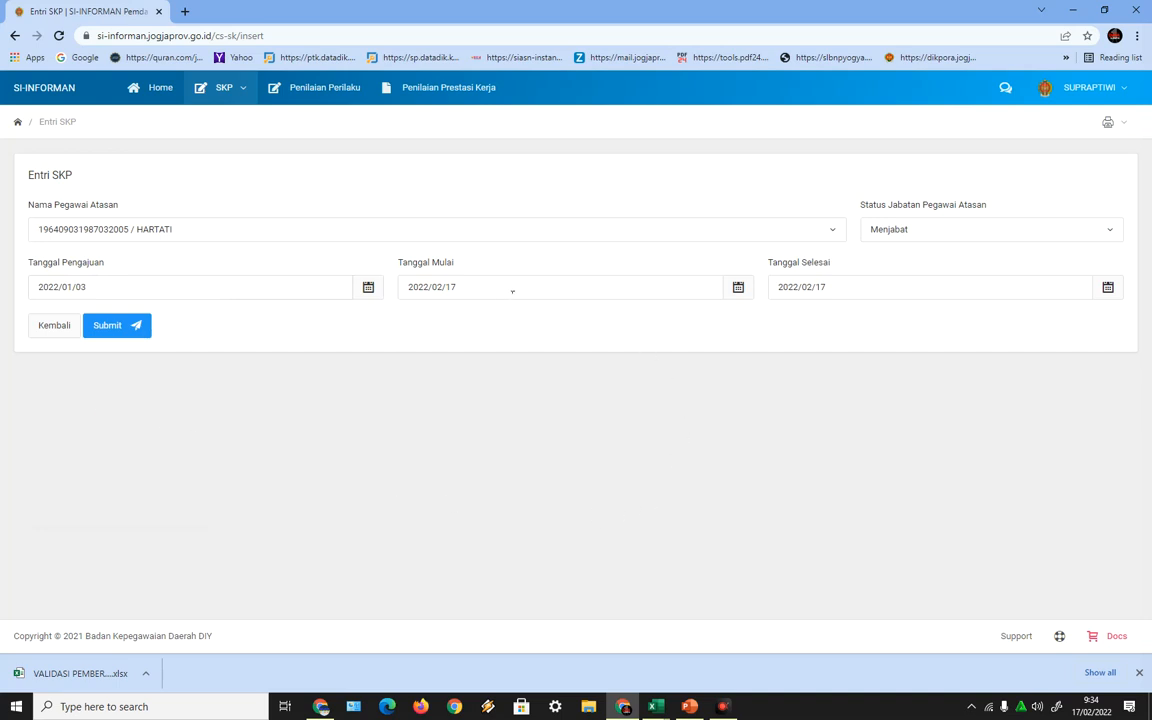
click(512, 289)
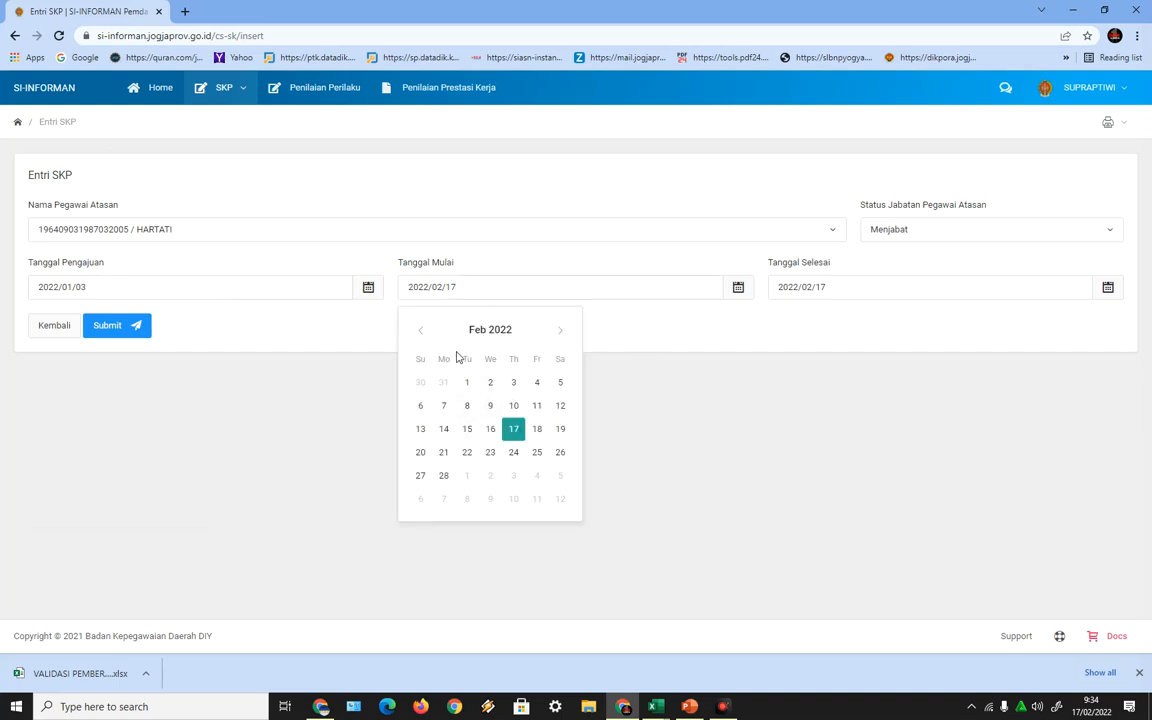
click(420, 330)
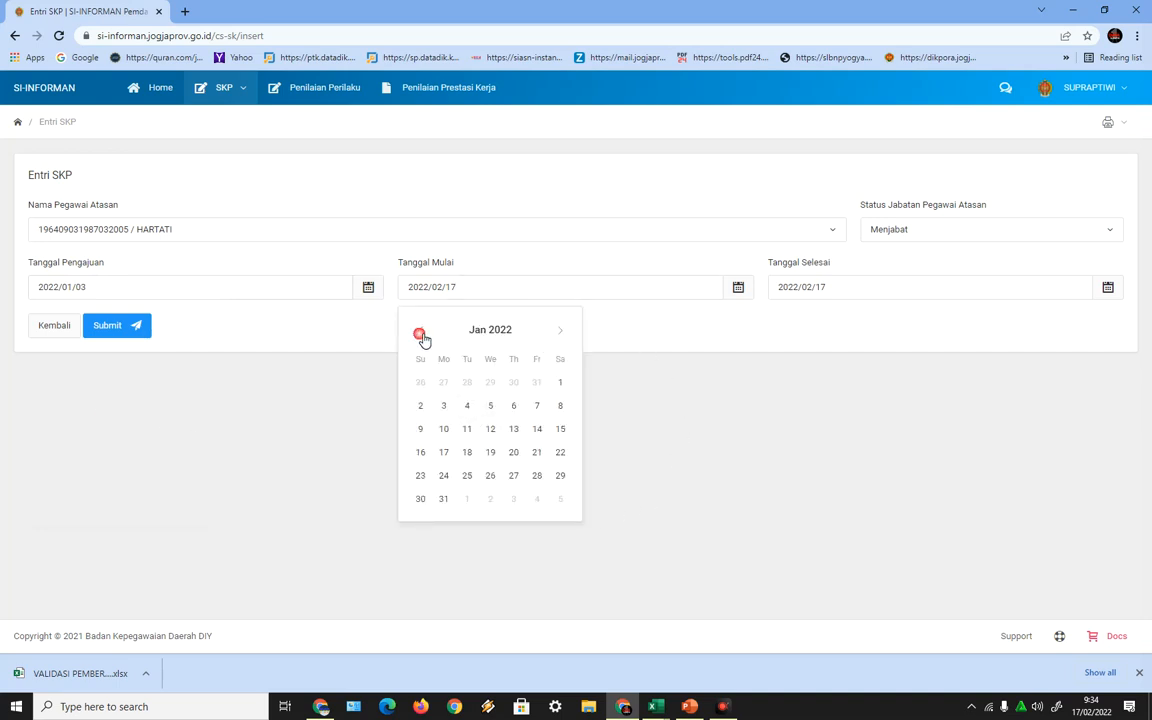
click(444, 406)
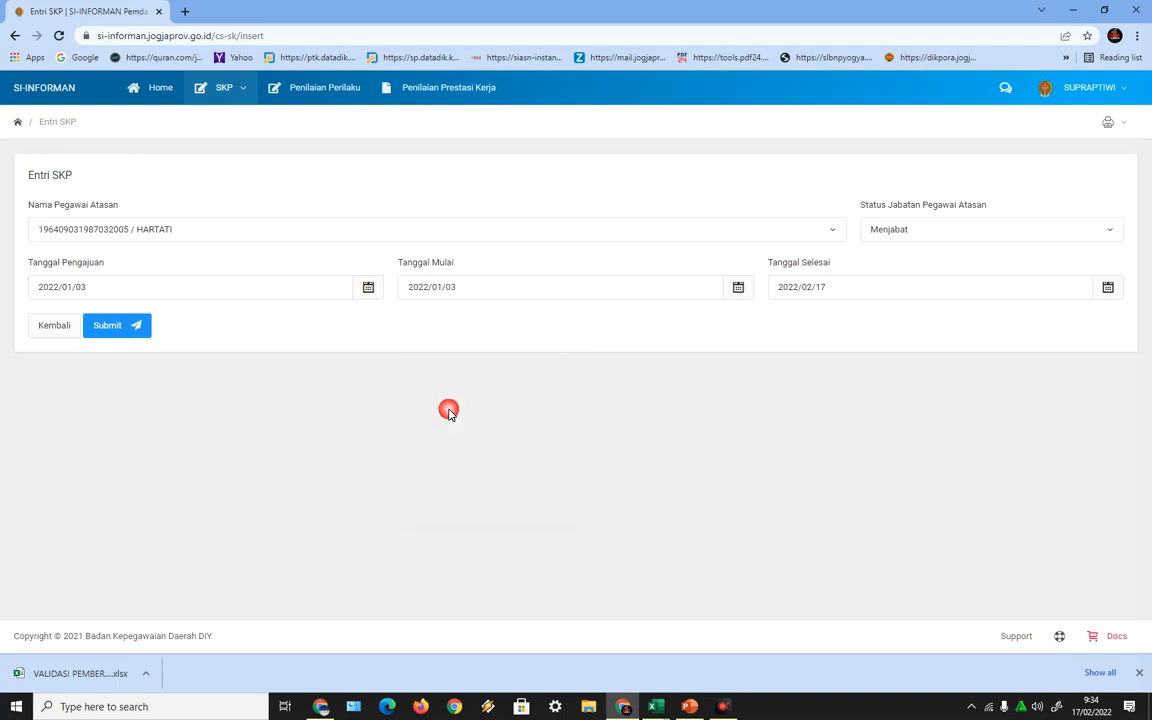
Set the Tanggal Selesai of the SKP entry to 2022/12/31.
click(852, 285)
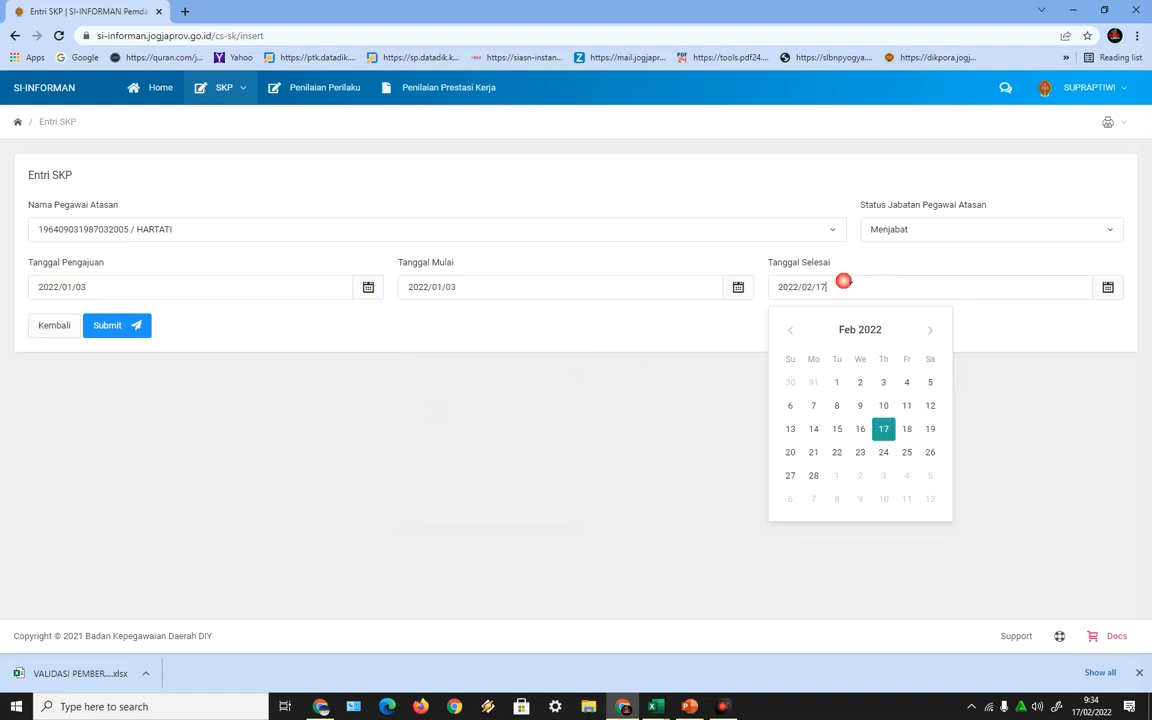
click(934, 333)
click(934, 332)
click(934, 332)
click(934, 332)
click(934, 332)
click(934, 332)
click(934, 332)
click(934, 332)
click(934, 332)
click(934, 332)
click(934, 332)
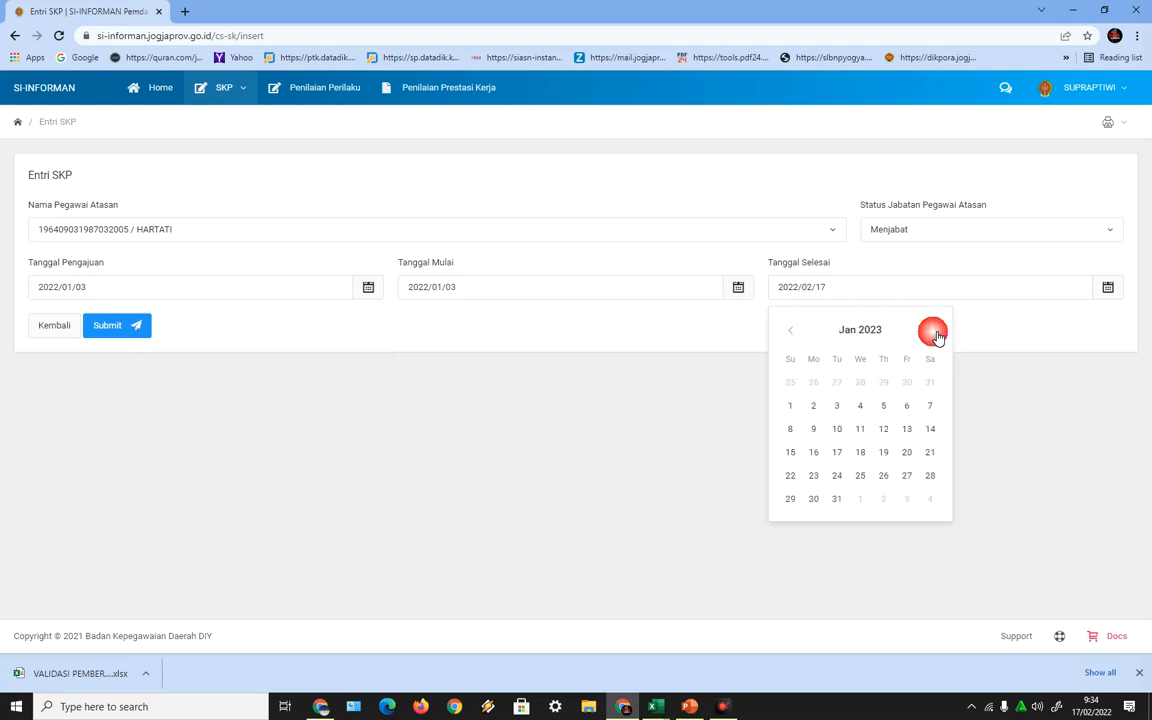
click(799, 337)
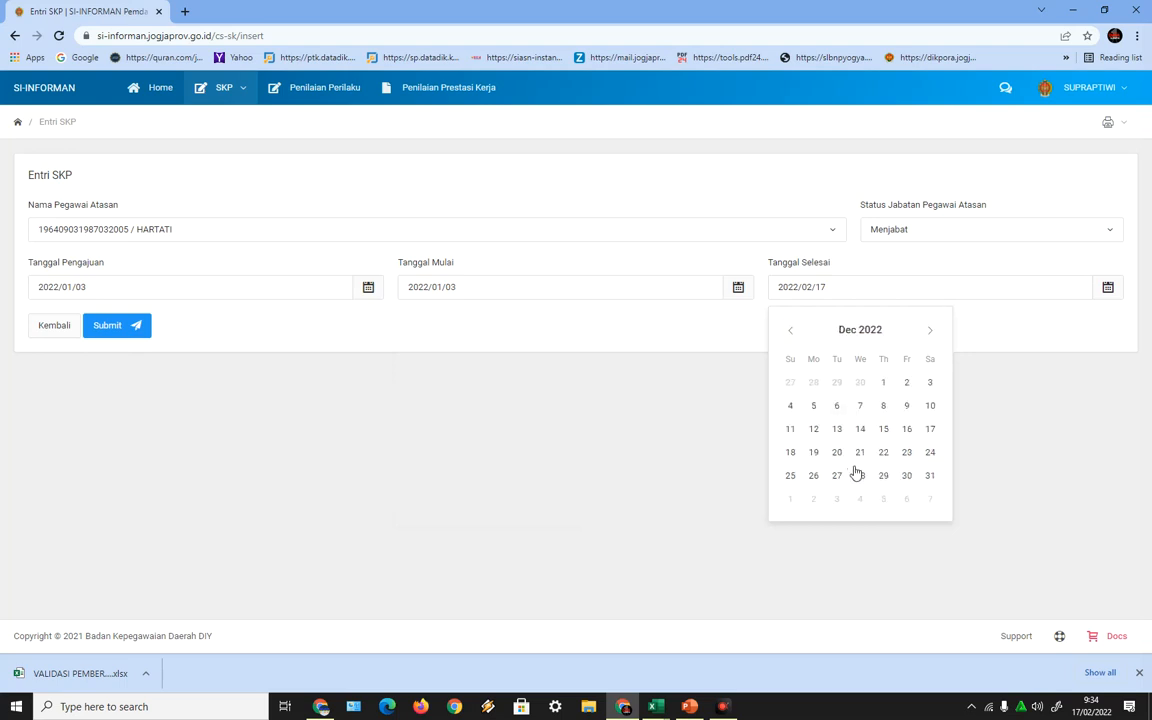
click(930, 475)
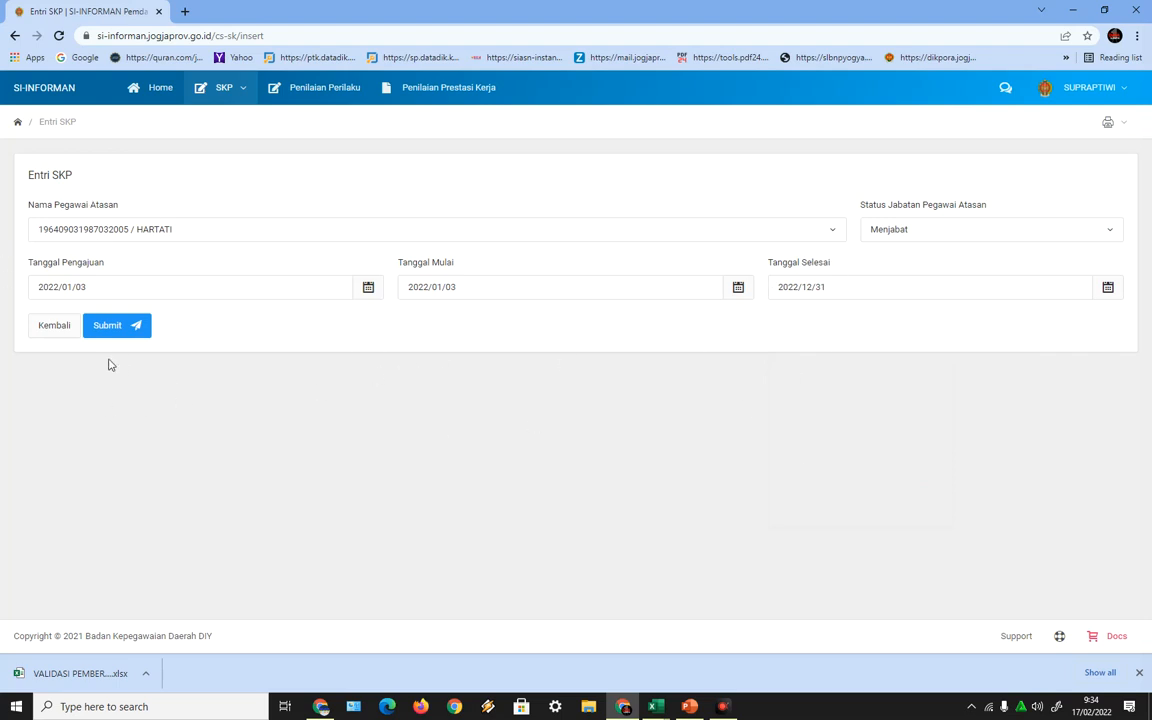
Submit the SKP entry and open the form for adding a Rencana Kinerja.
click(106, 327)
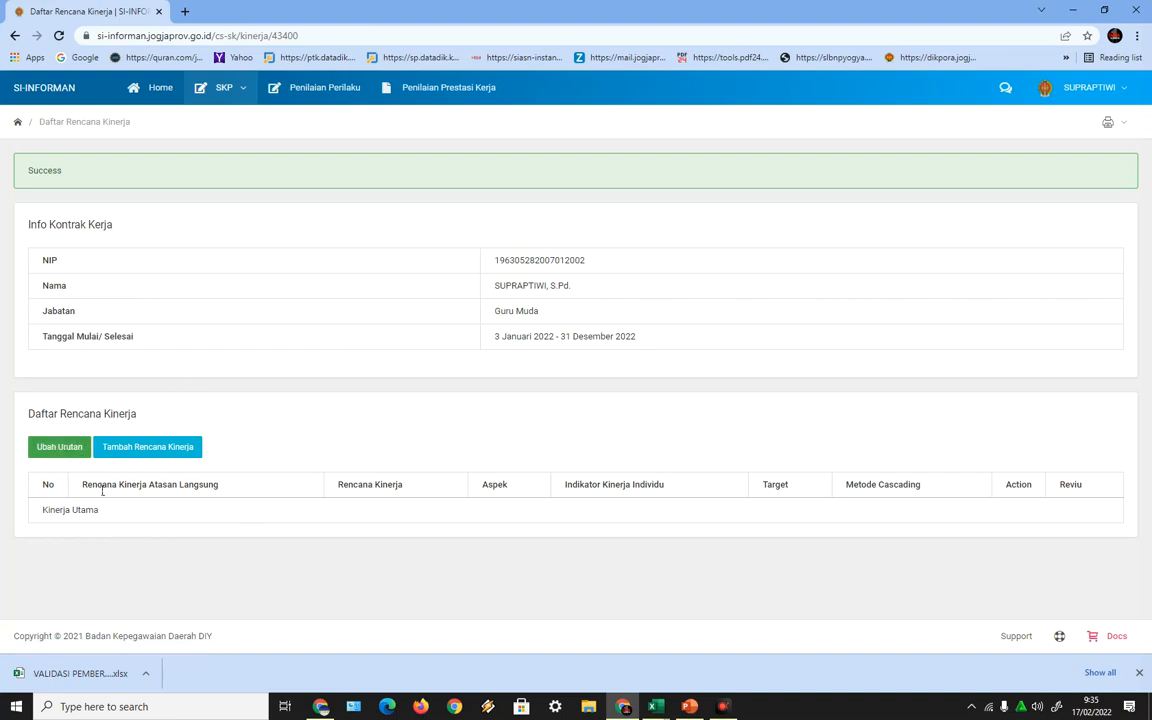
click(176, 456)
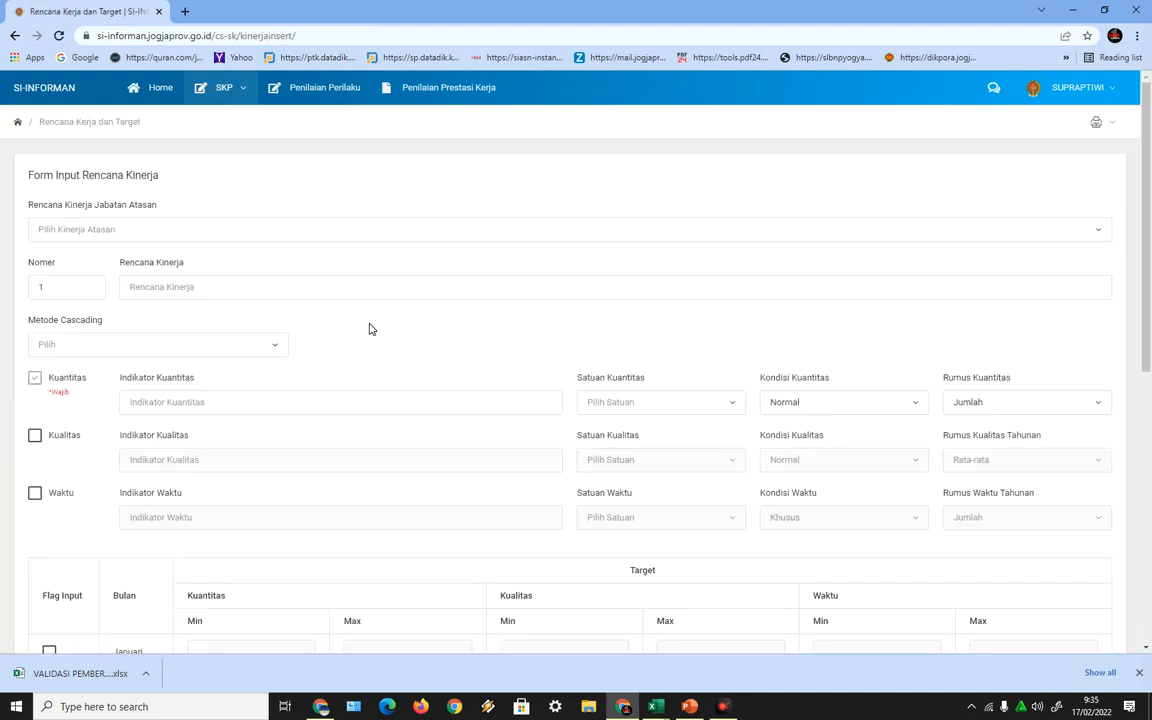
Select "Terlaksananya Supervisi Guru dan Tenaga Kependidikan Sesuai Aturan Yang berlaku" as the Rencana Kinerja Jabatan Atasan.
click(109, 237)
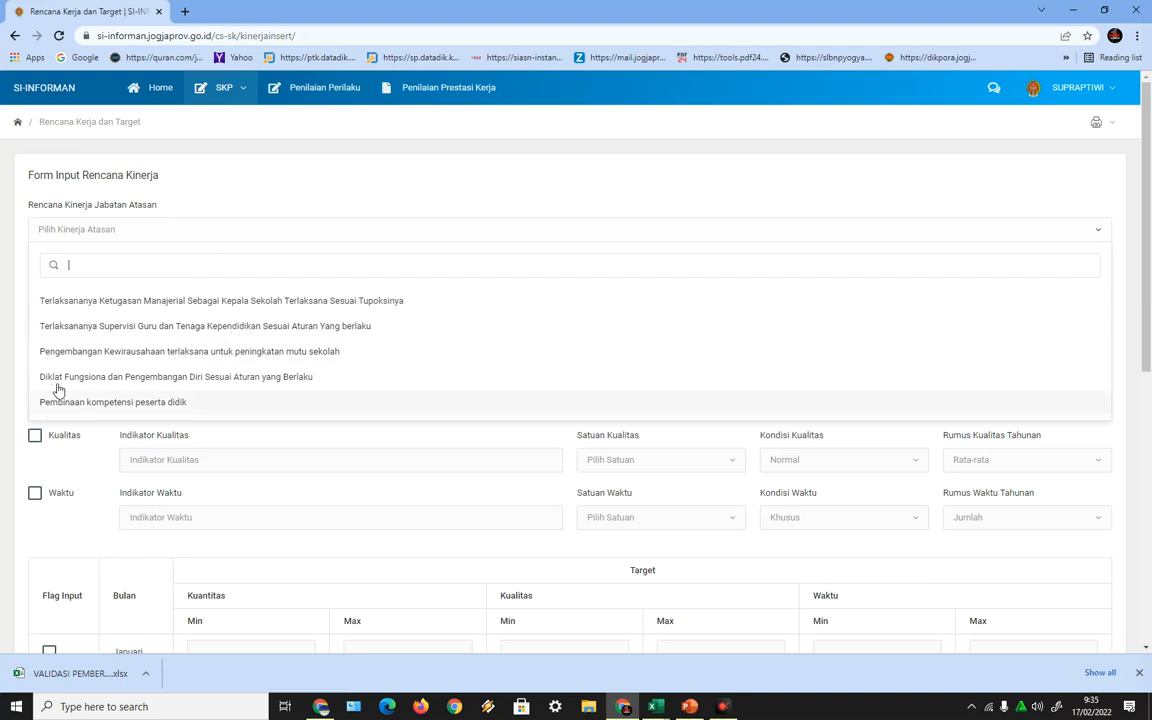
click(121, 330)
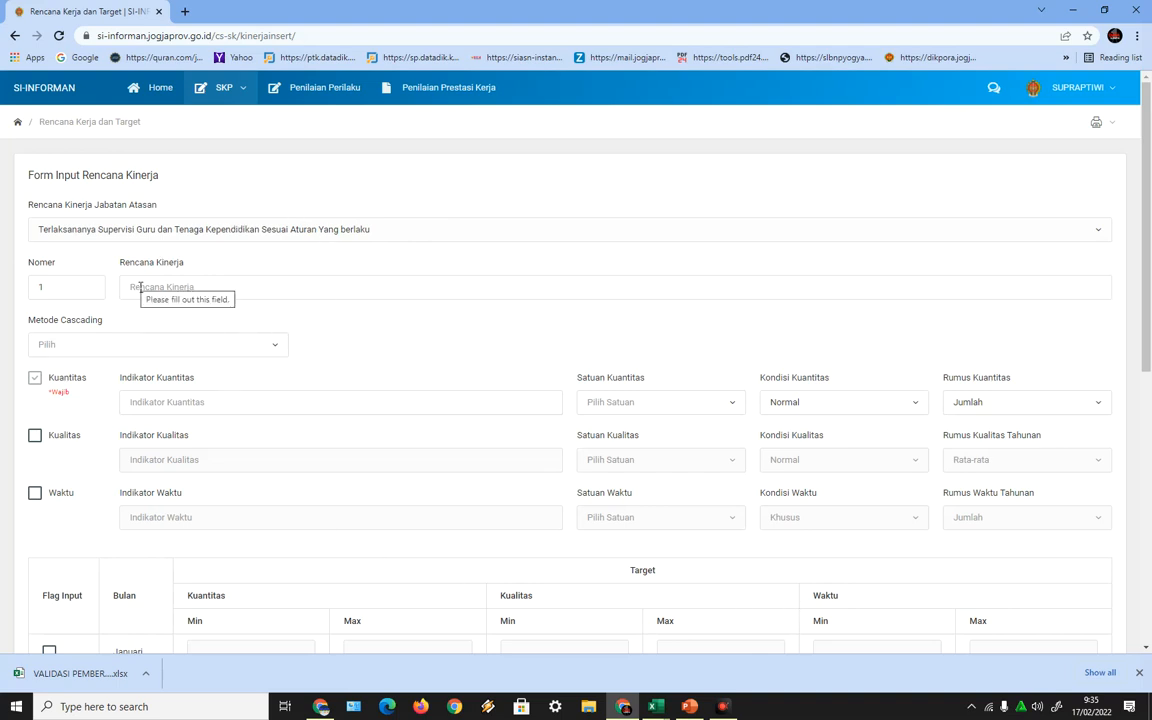
Copy the first activity's description from the 2022 DRAFT SKP workbook in Excel into Rencana Kinerja and insert a space between "hasil" and "bimbingan".
click(121, 258)
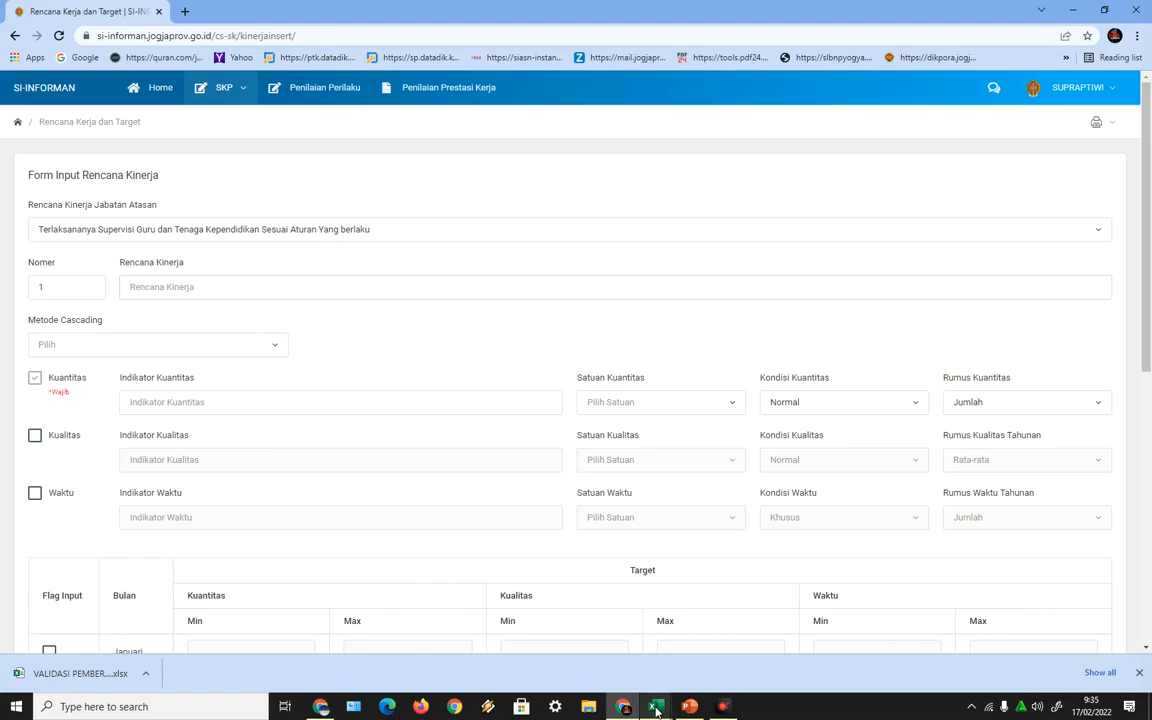
mouse_move(656, 710)
click(730, 630)
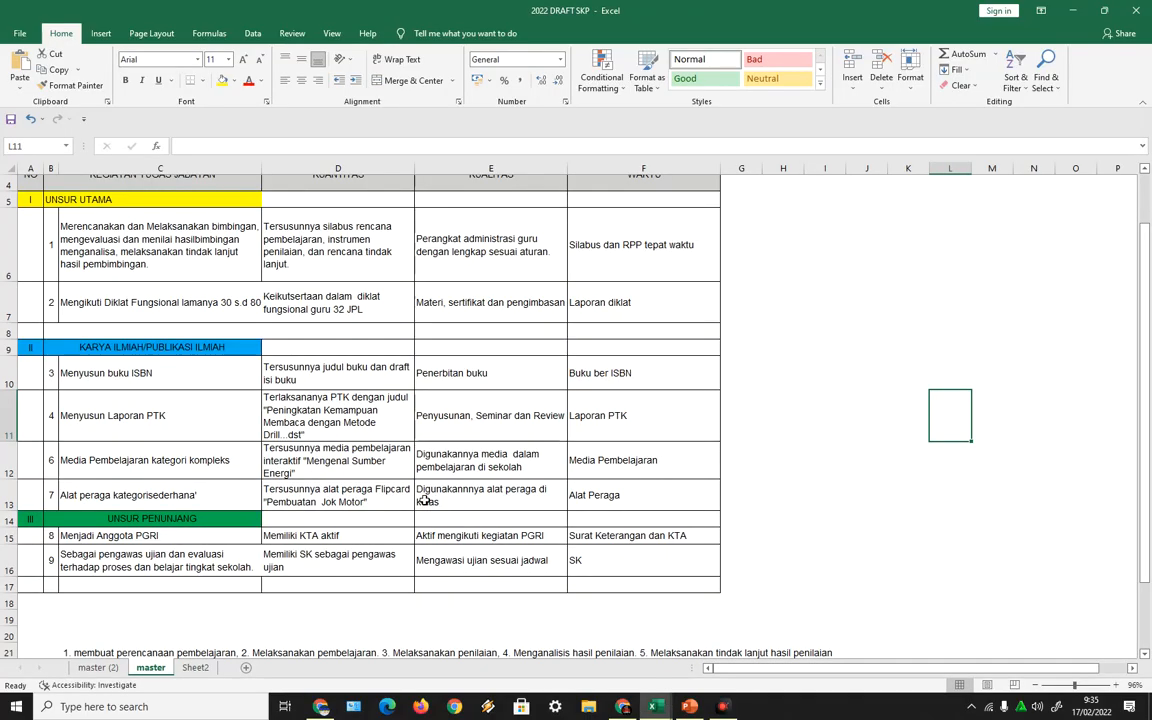
click(168, 261)
right_click(171, 262)
click(209, 291)
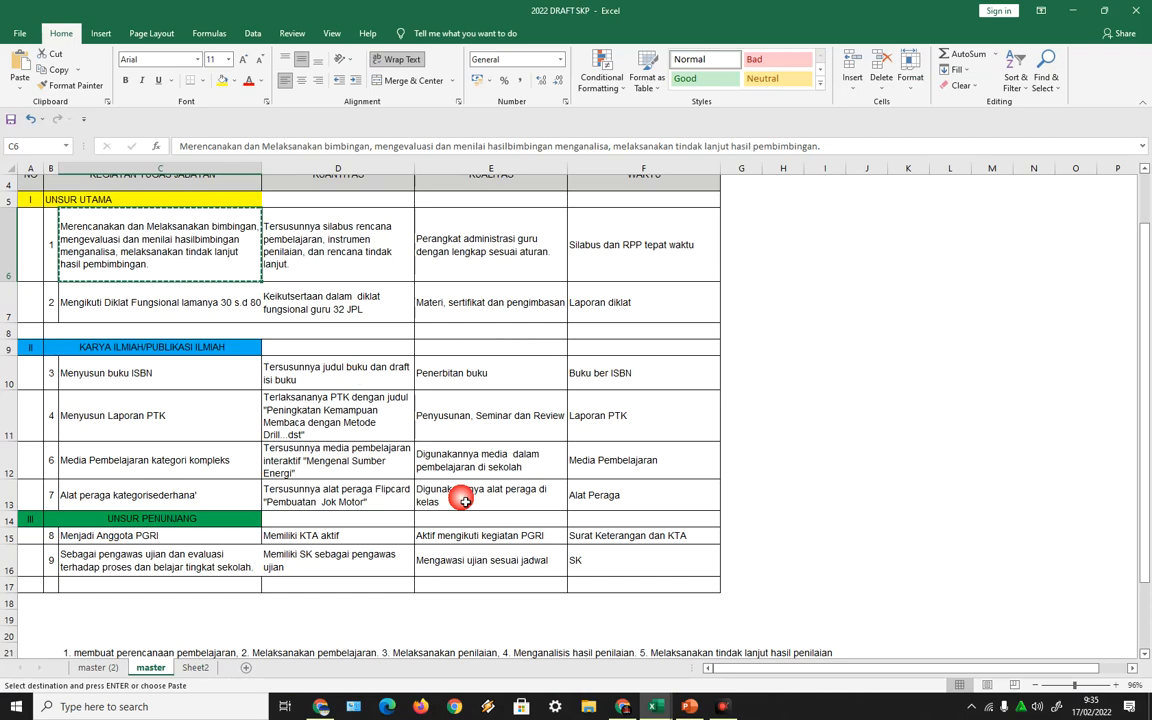
click(620, 707)
right_click(235, 283)
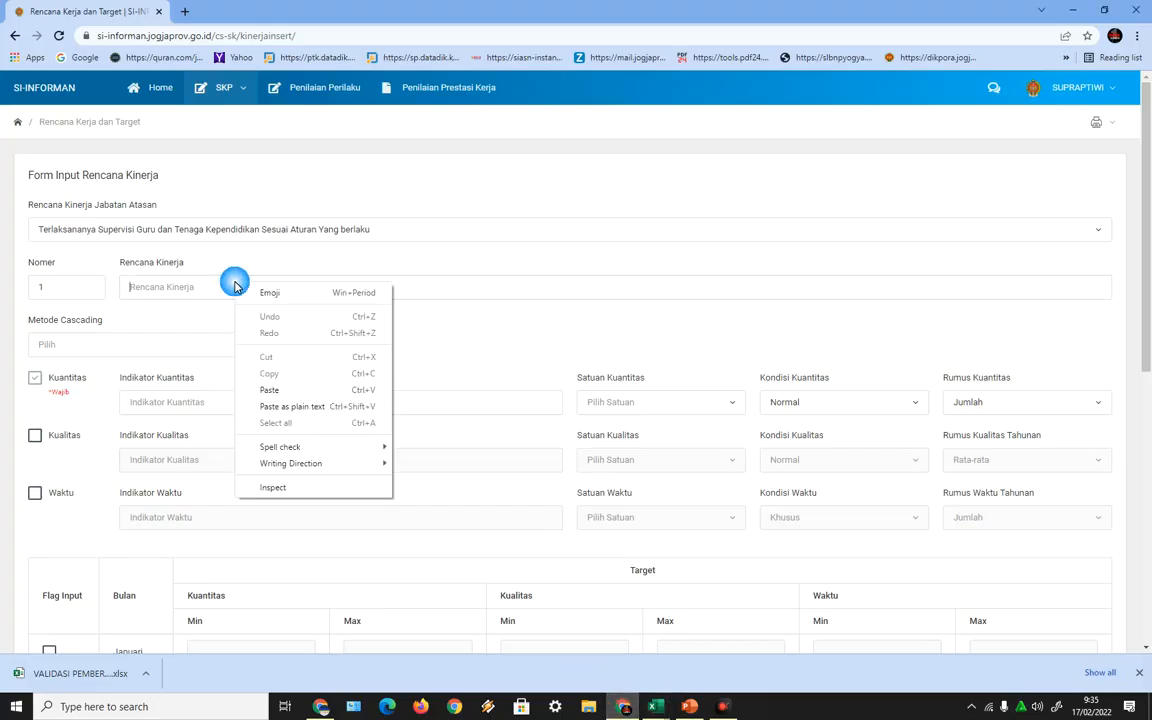
click(283, 390)
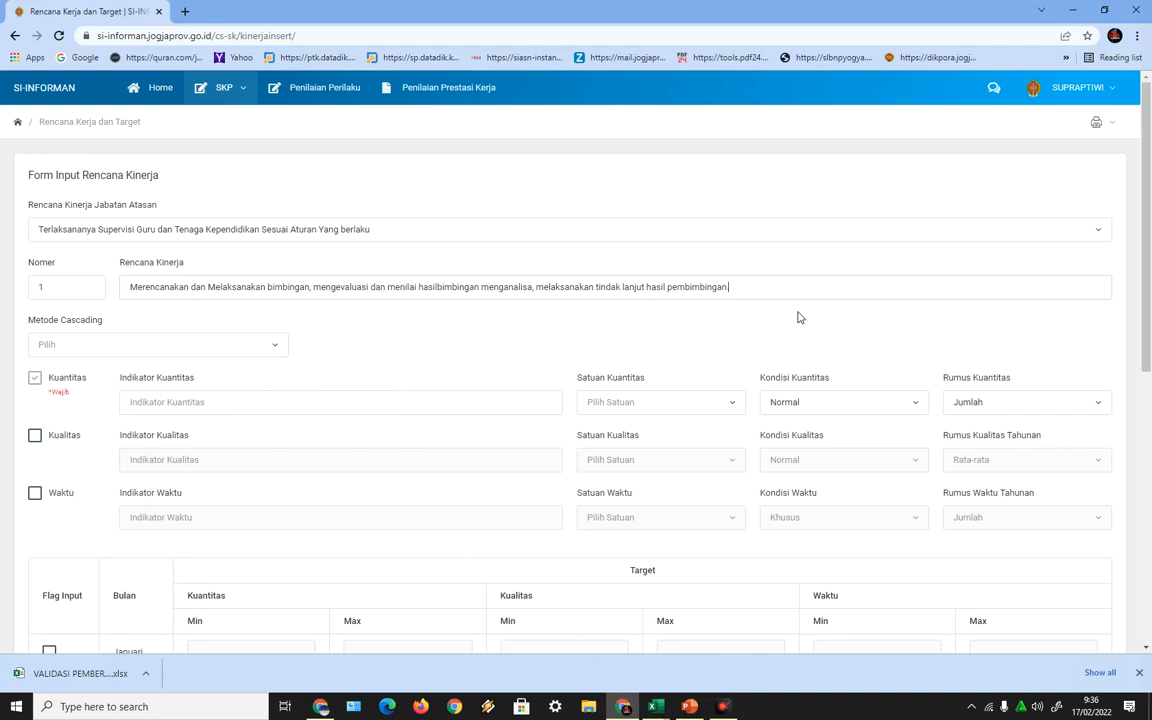
click(553, 260)
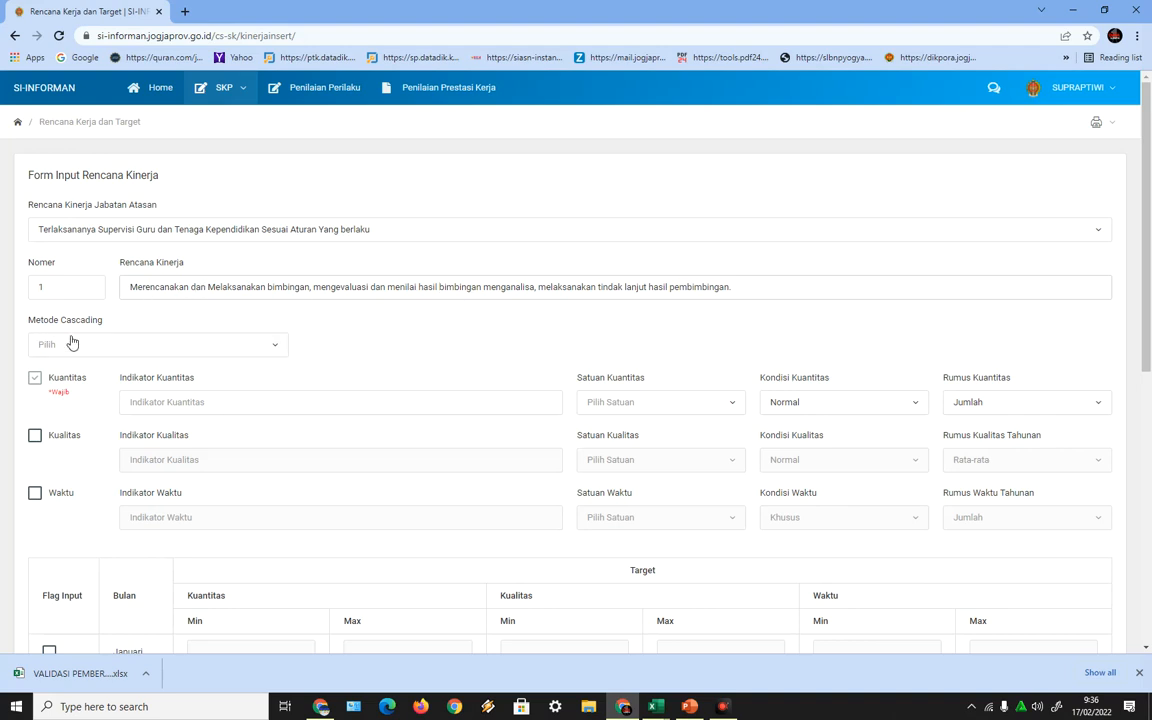
Set the Metode Cascading of the performance plan to Non-Direct.
click(140, 344)
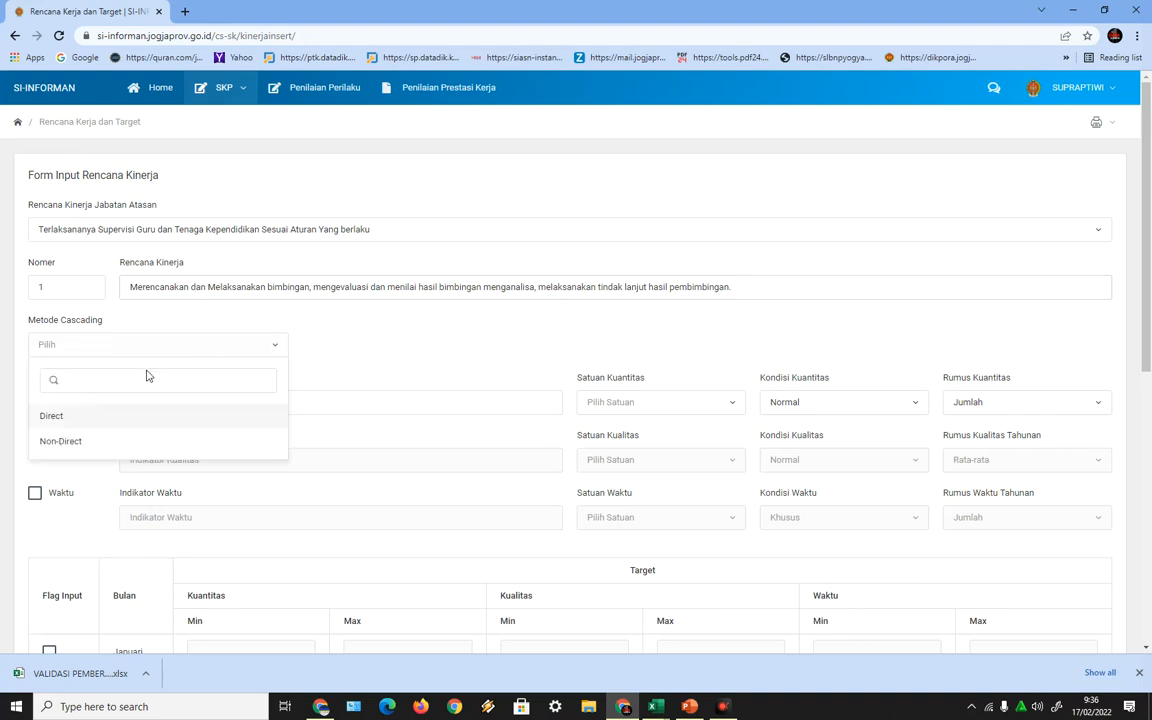
click(72, 442)
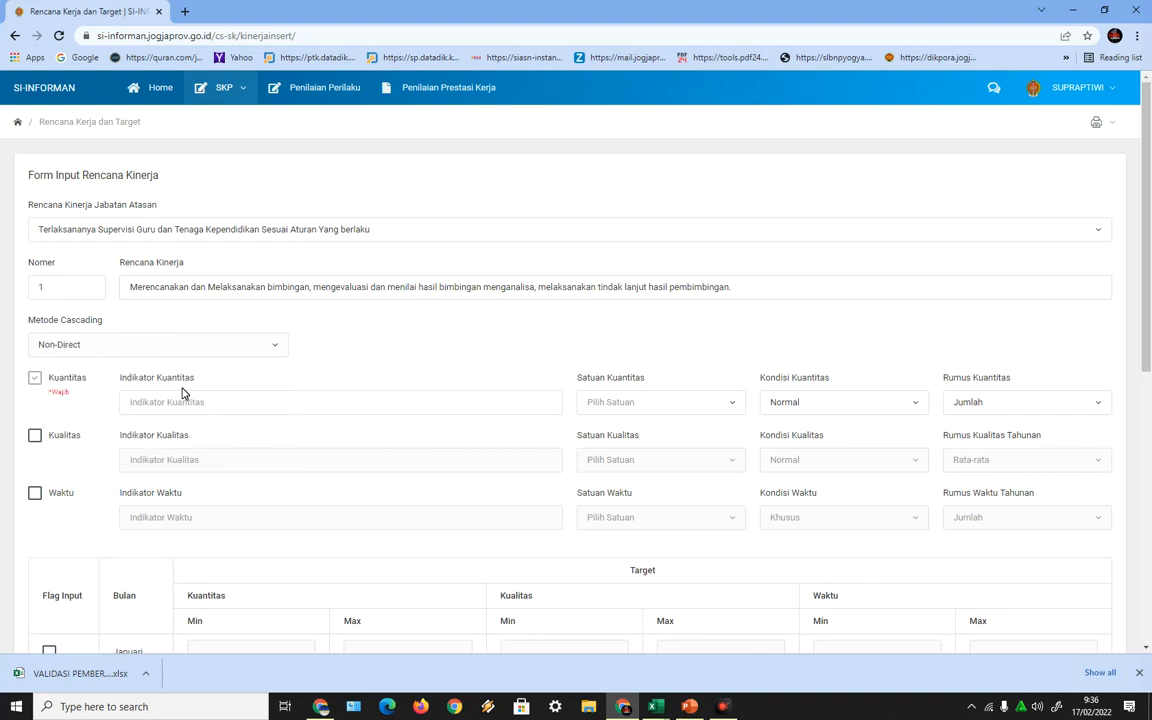
Copy the first activity's KUANTITAS text from the 2022 DRAFT SKP workbook in Excel into the form's Indikator Kuantitas.
scroll(141, 424, down, 1)
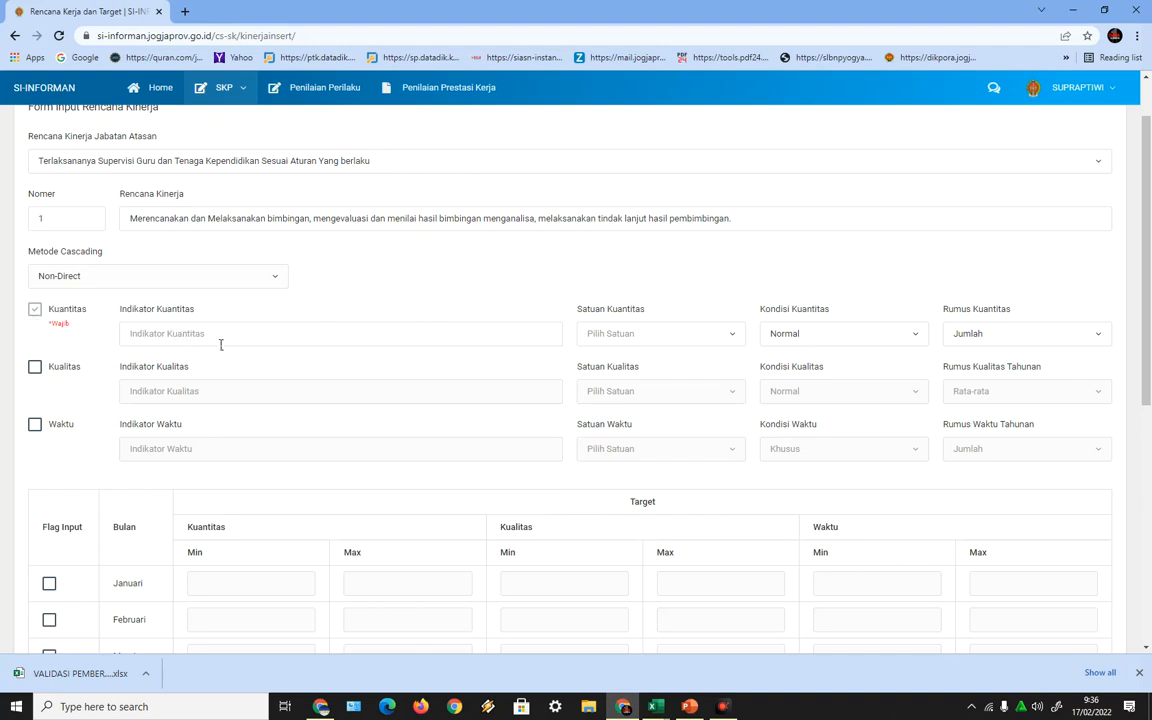
mouse_move(664, 708)
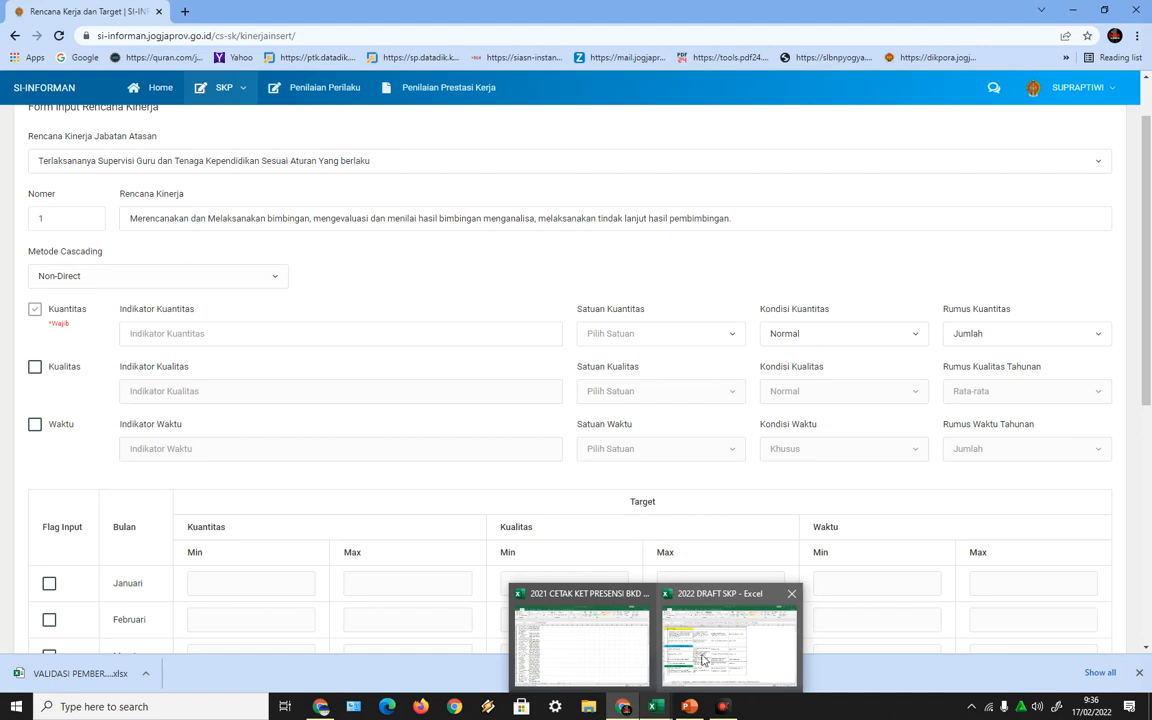
click(640, 592)
scroll(368, 310, up, 1)
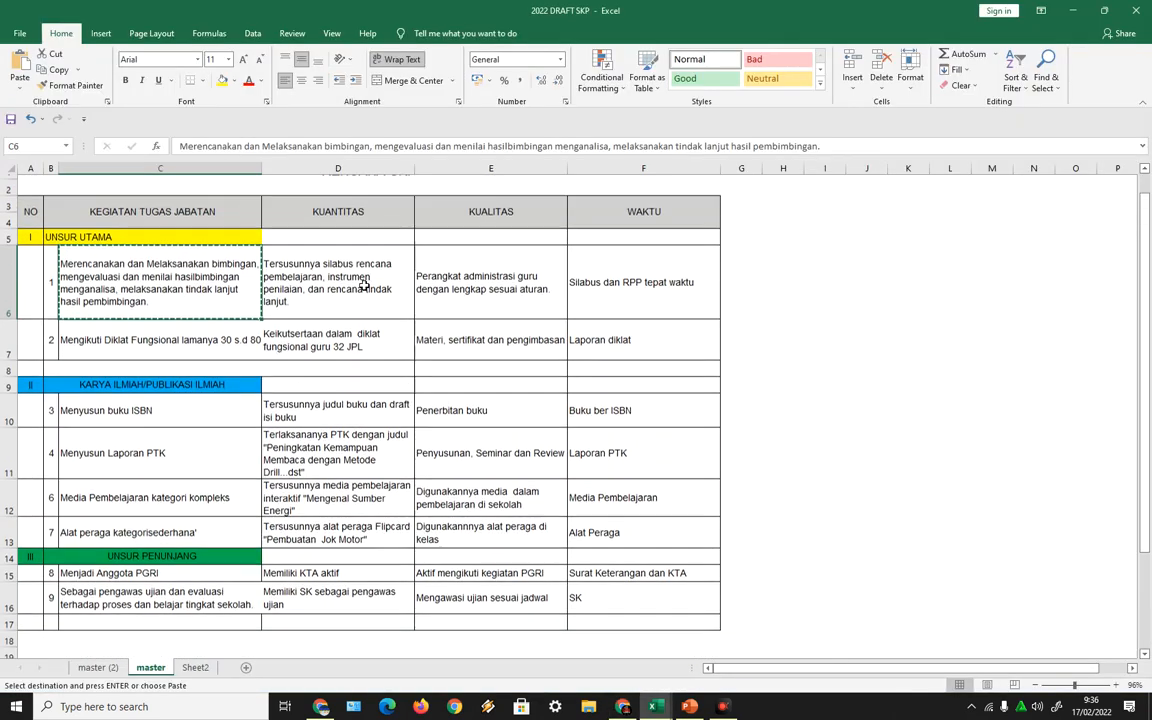
click(365, 337)
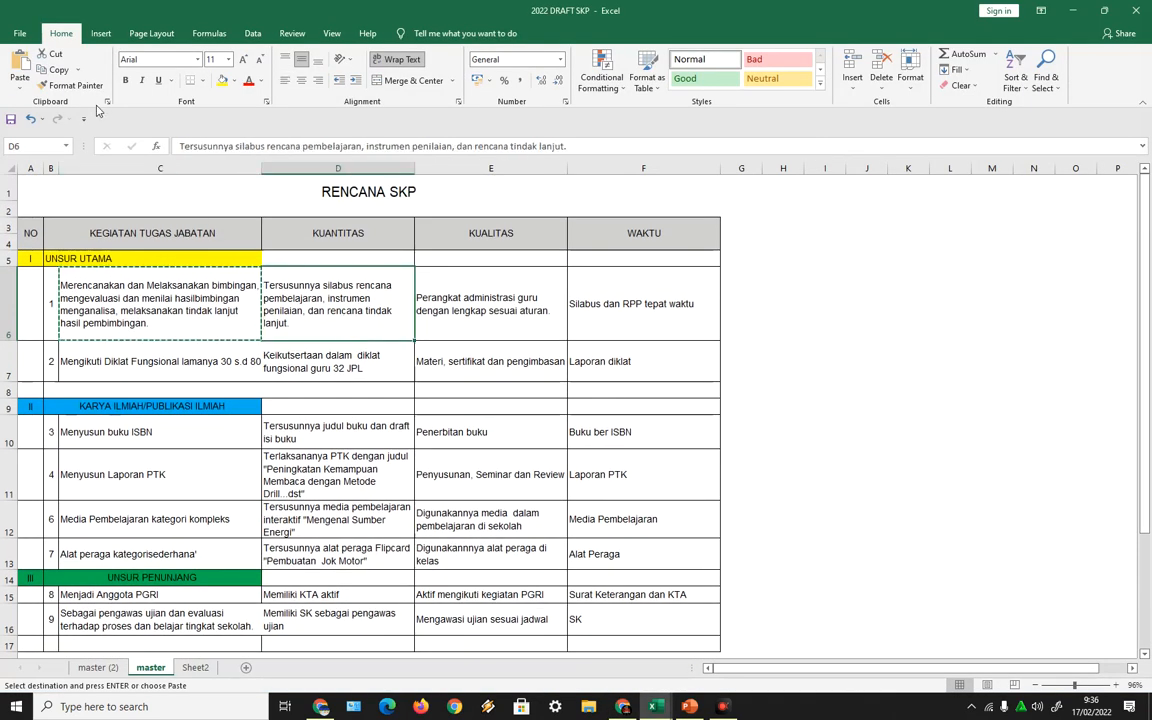
click(64, 70)
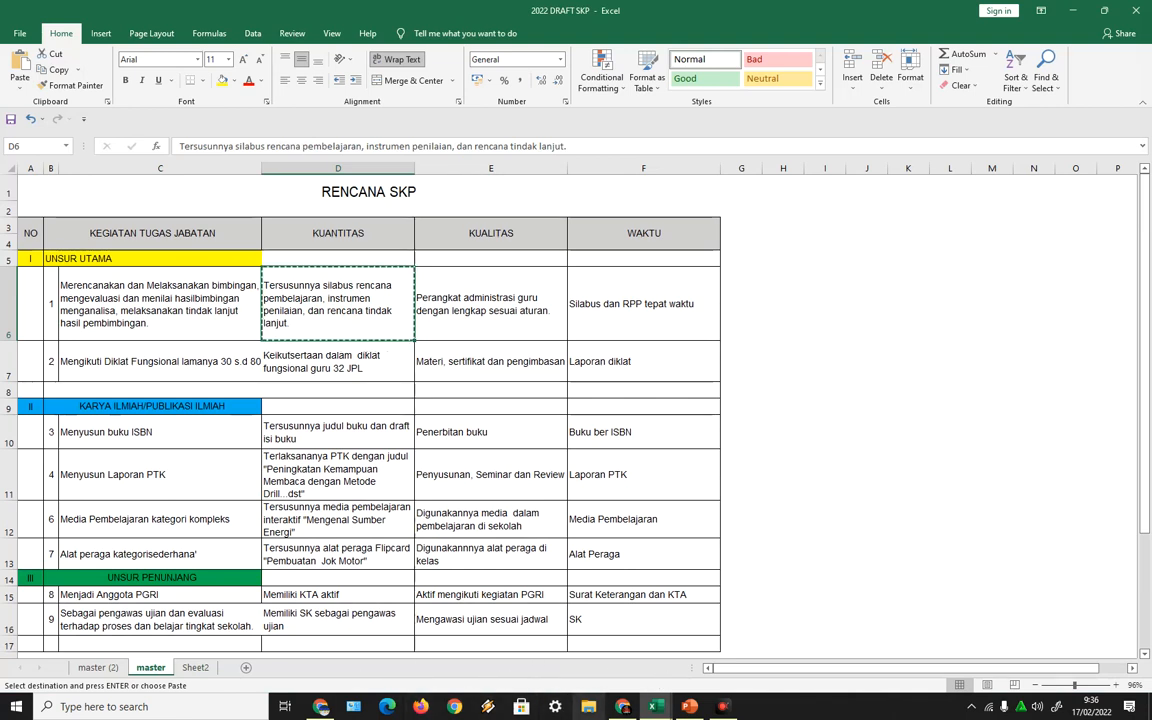
click(622, 707)
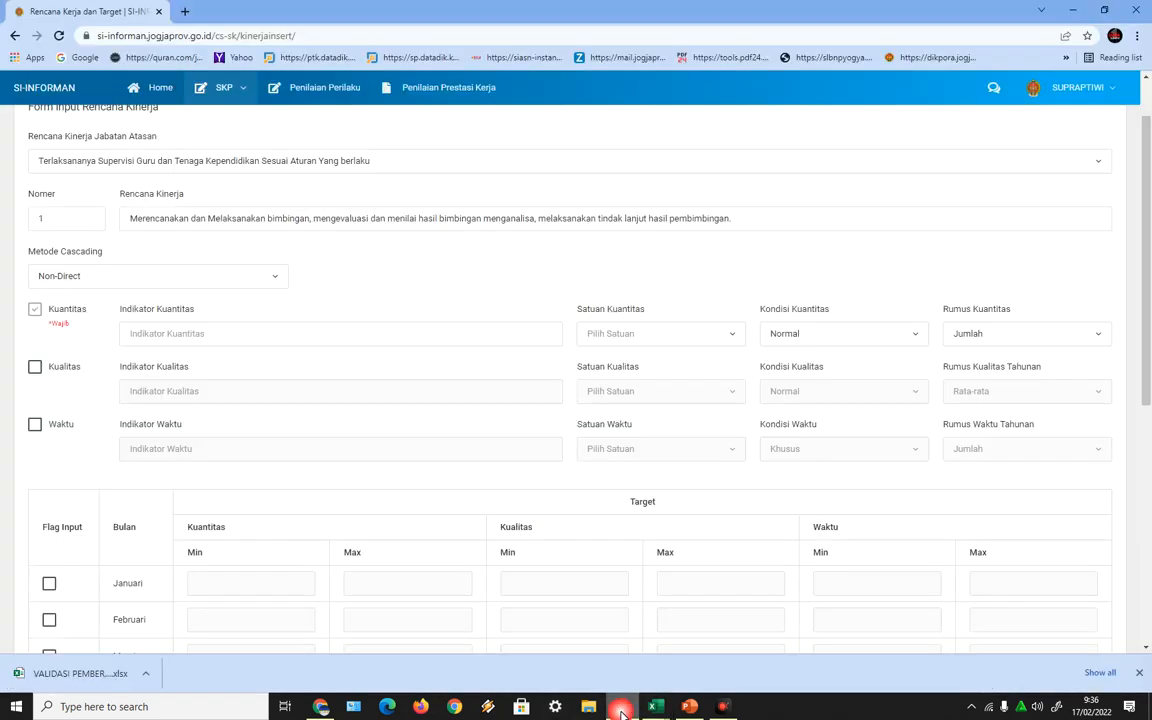
right_click(206, 336)
click(240, 444)
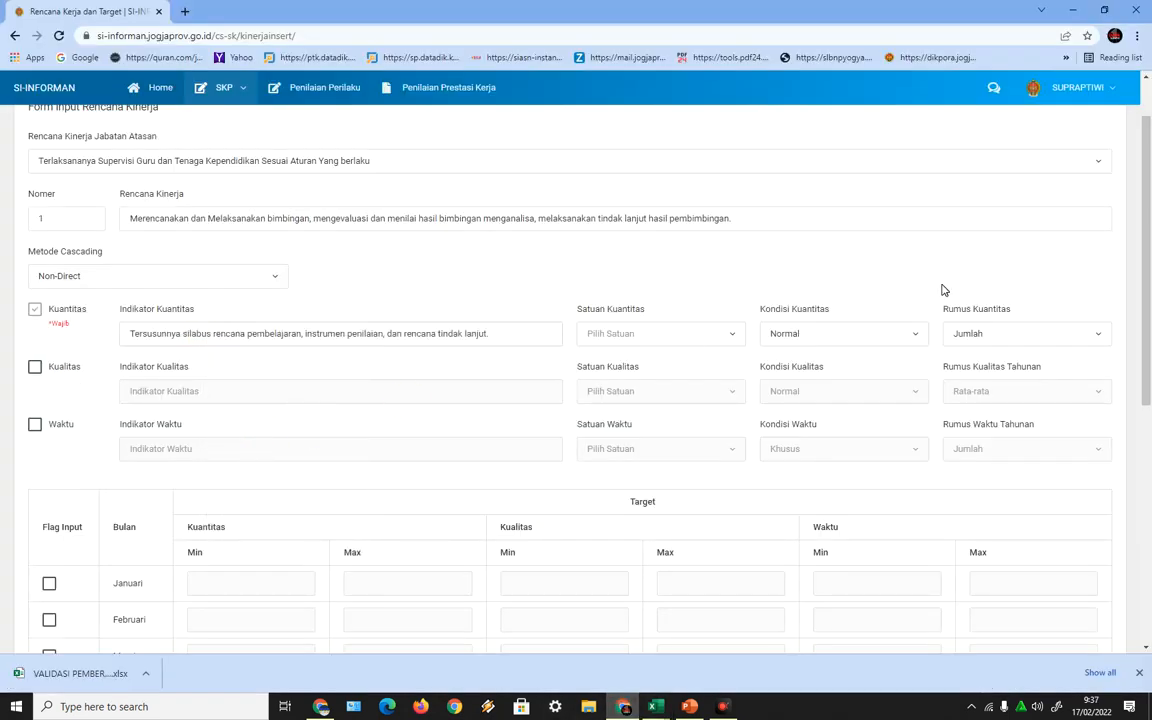
Search the Satuan Kuantitas options for "do" and choose dokumen as the unit.
click(720, 342)
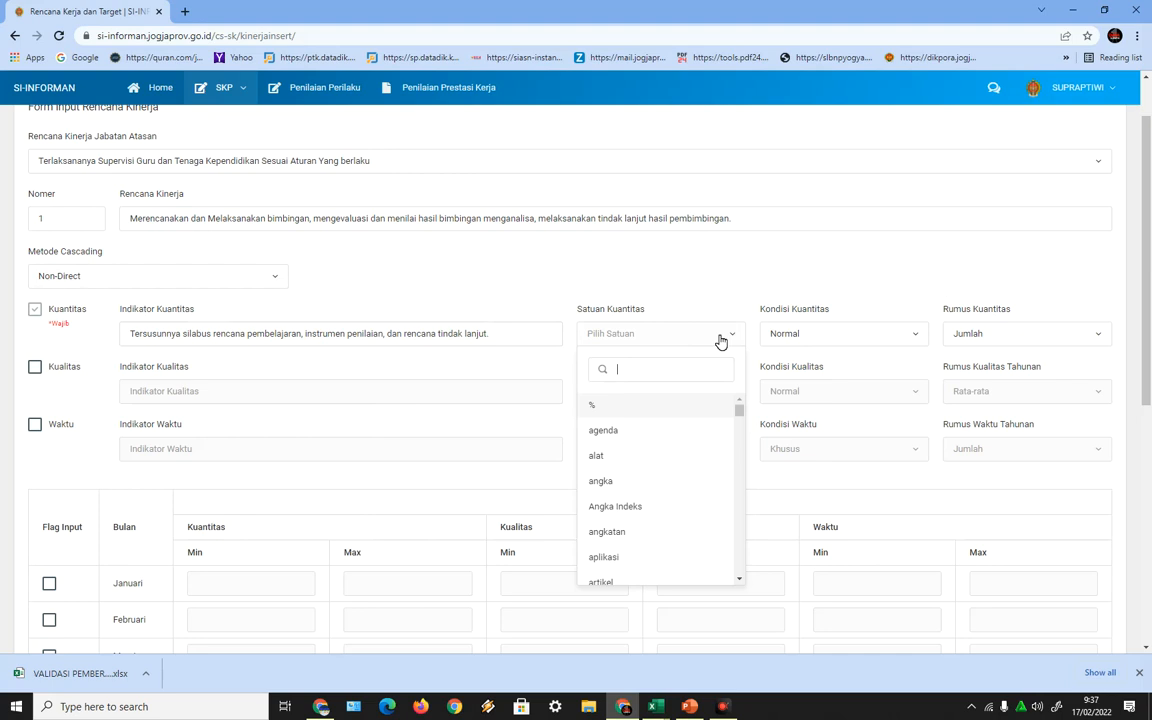
text(D)
key(BackSpace)
text(do)
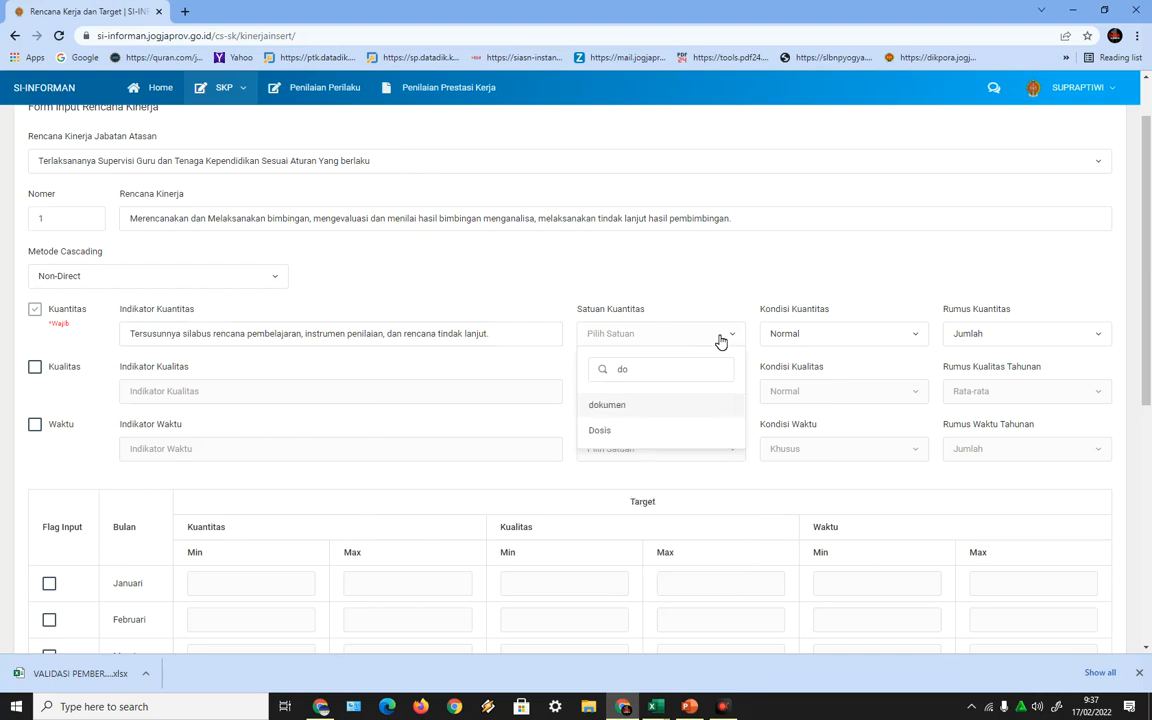
click(628, 405)
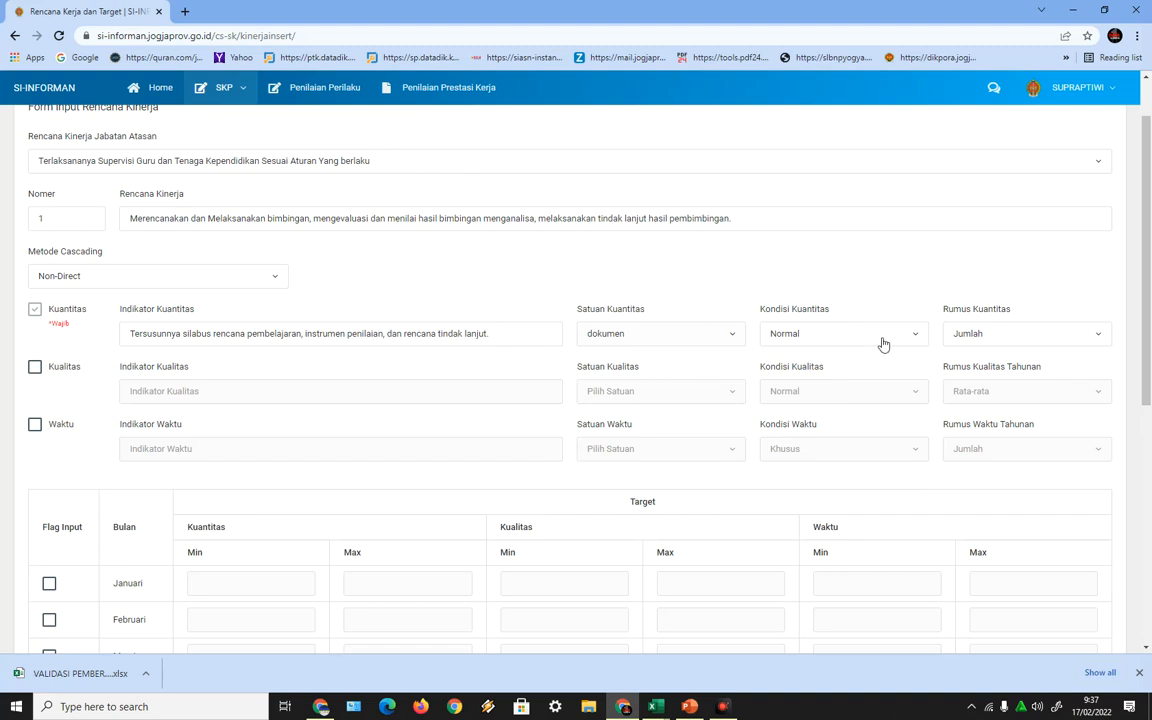
Review the Kondisi Kuantitas options and set Rumus Kuantitas to Rata-rata.
click(807, 335)
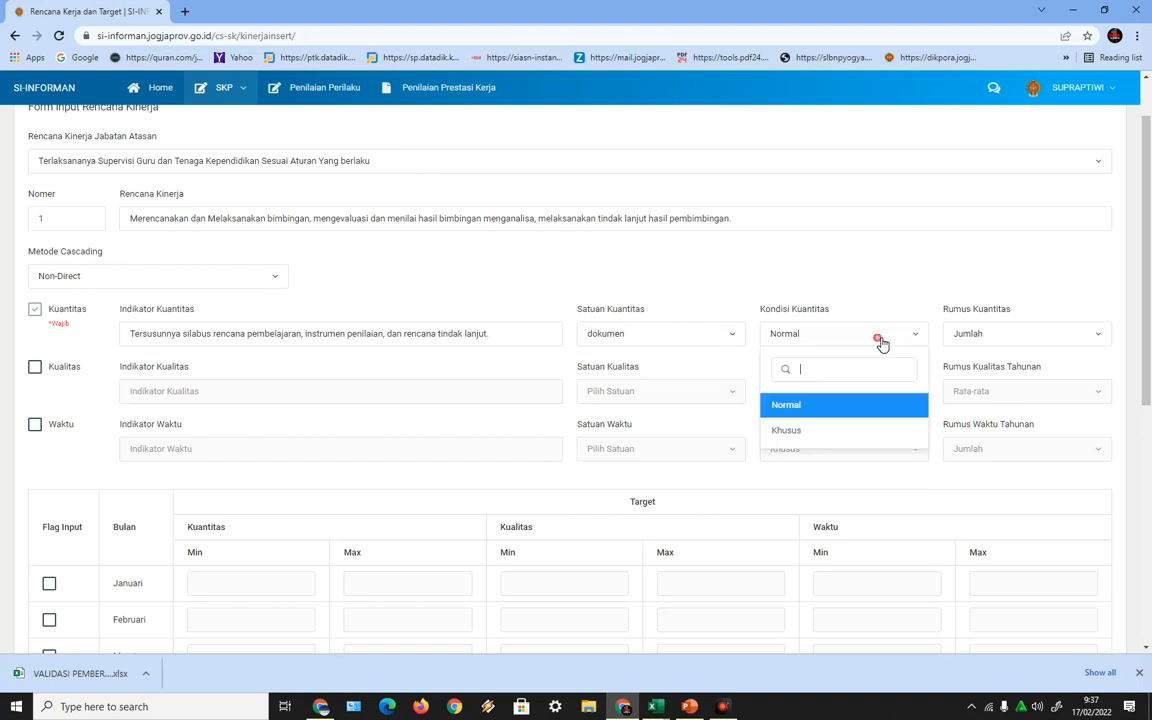
click(816, 242)
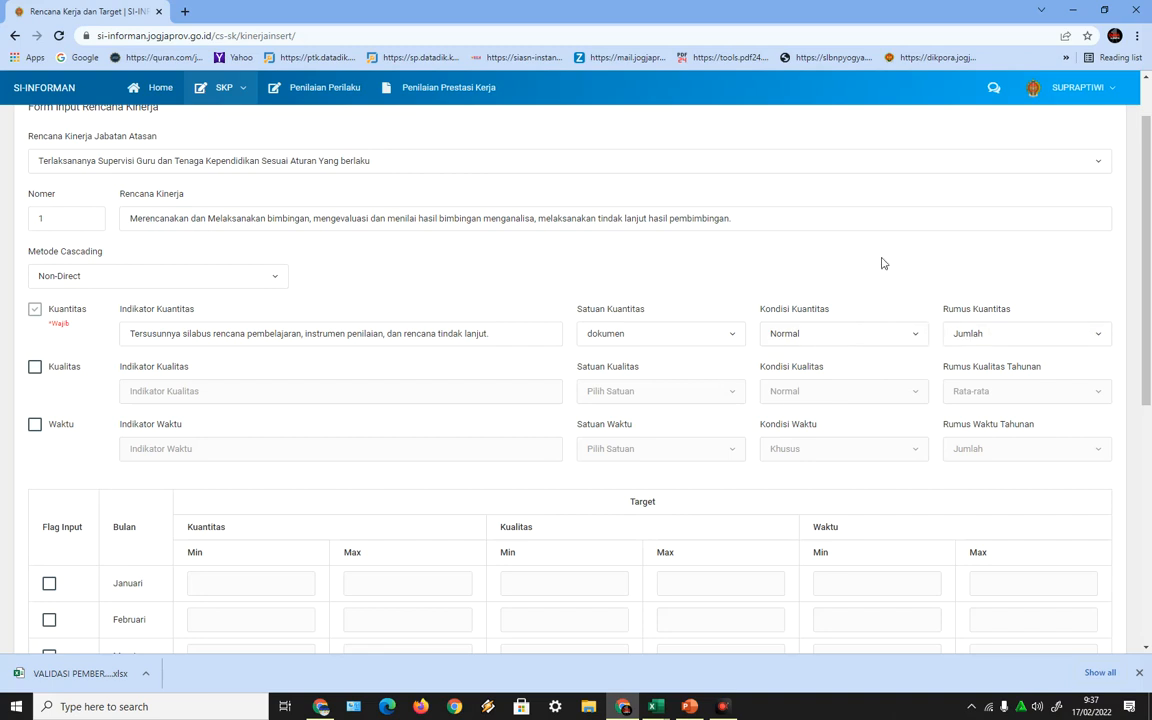
click(1028, 336)
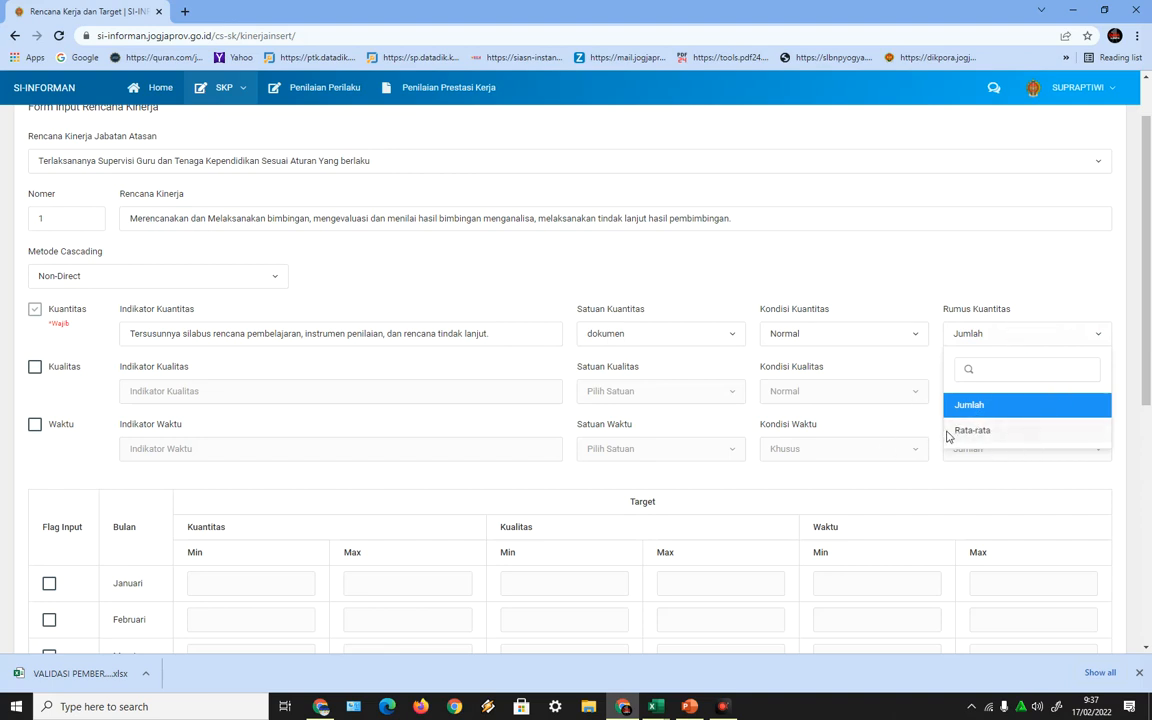
click(896, 266)
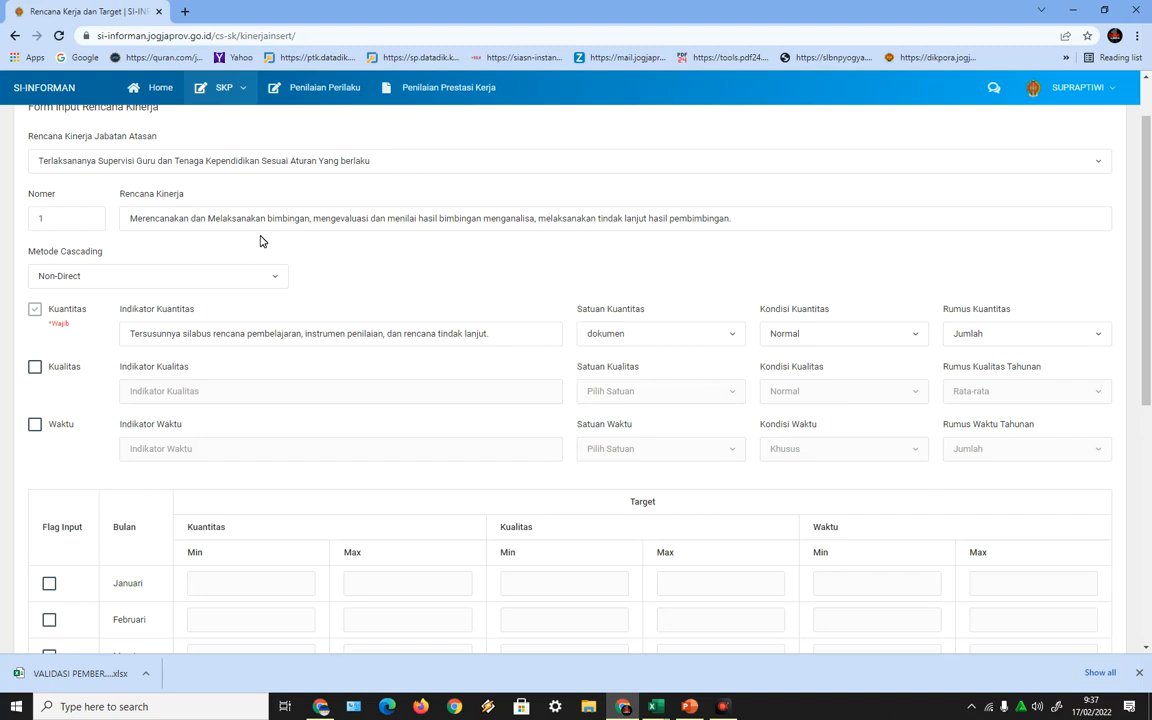
click(1096, 334)
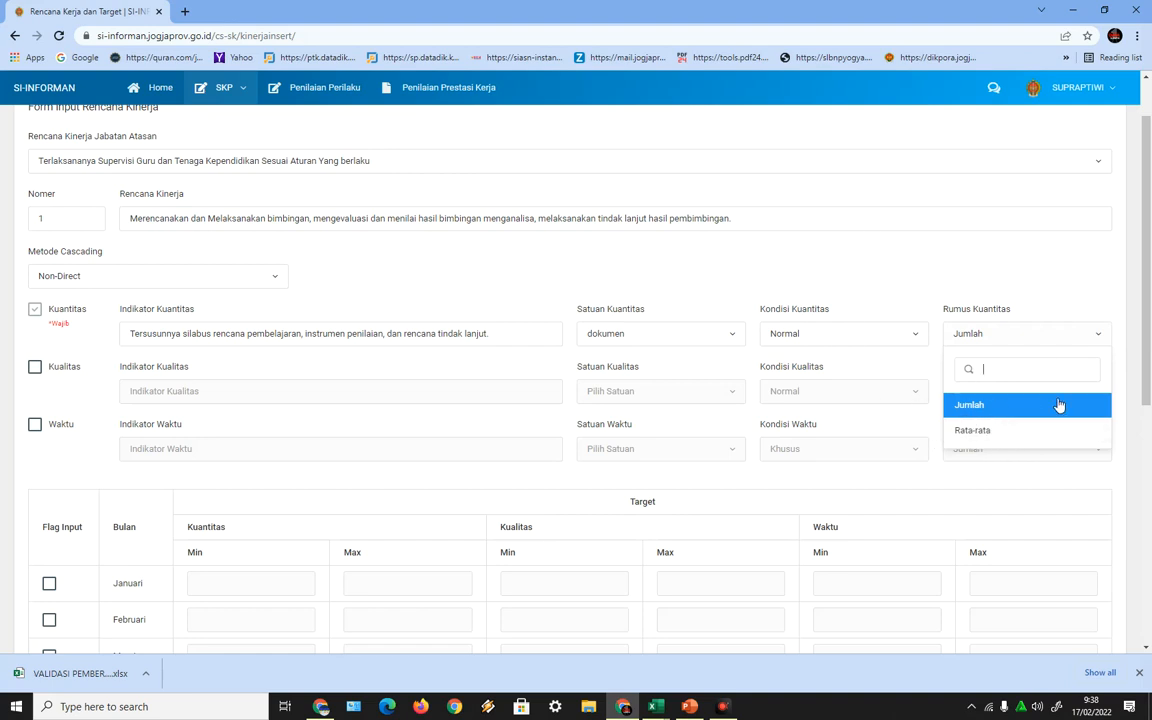
click(977, 432)
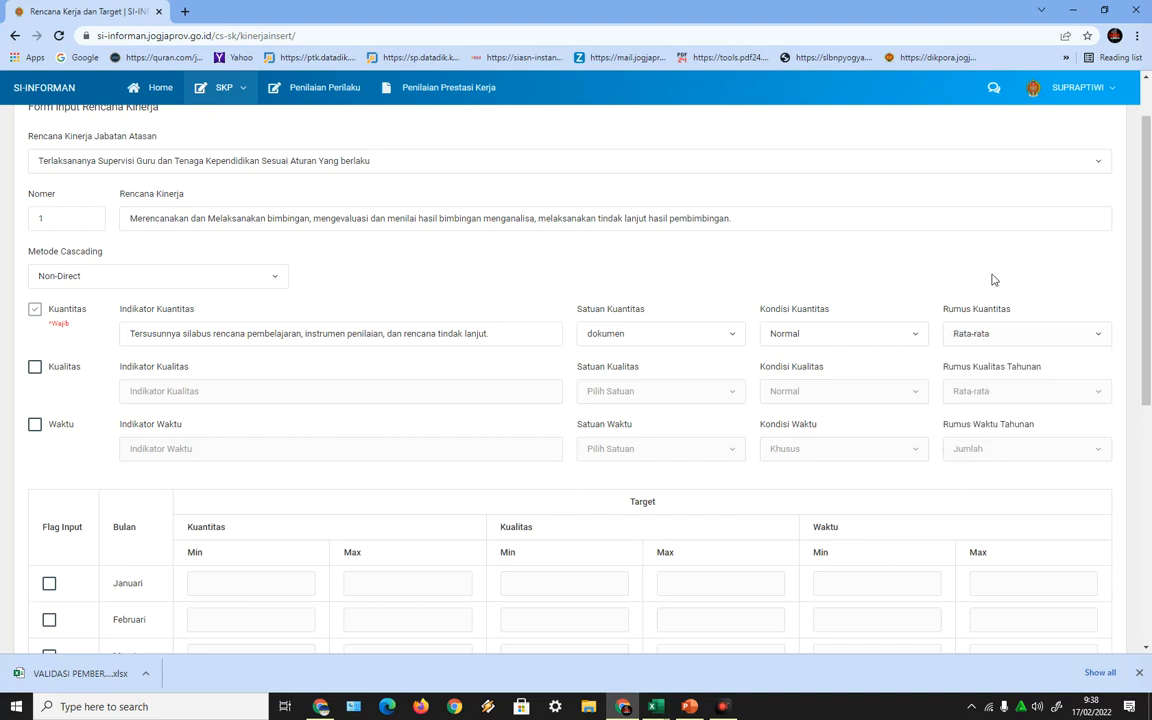
Enable Kualitas and fill Indikator Kualitas with the first activity's KUALITAS text from the 2022 DRAFT SKP workbook in Excel.
click(37, 369)
mouse_move(664, 712)
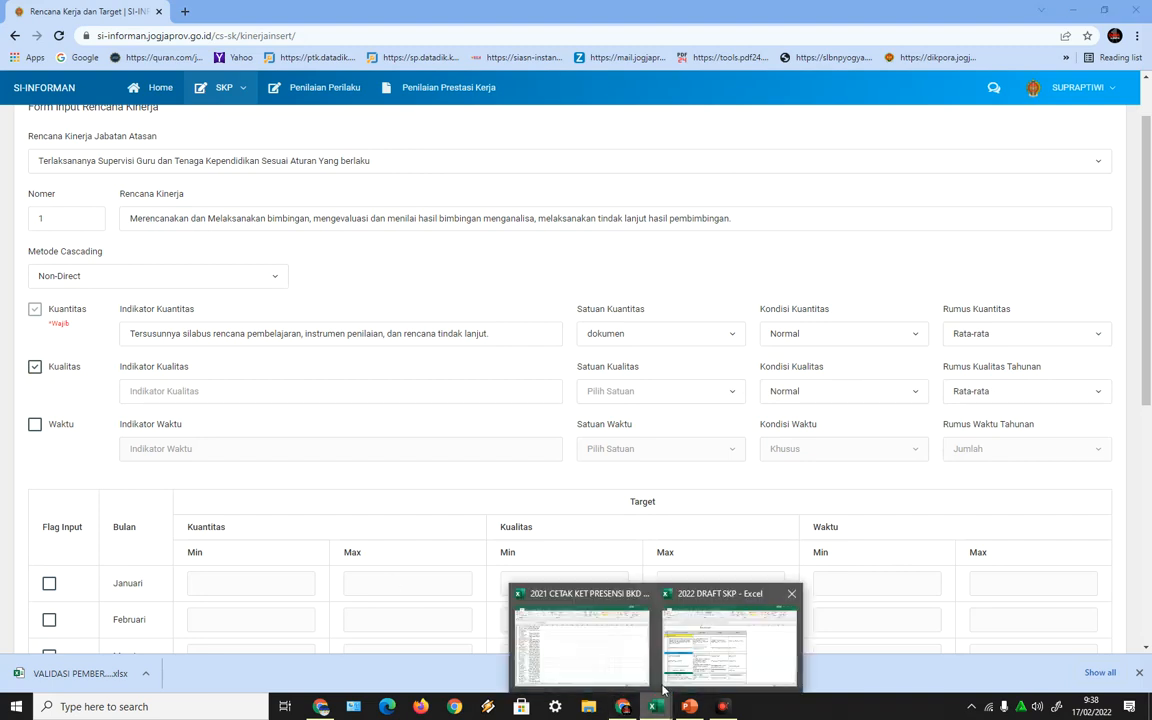
click(720, 640)
click(501, 328)
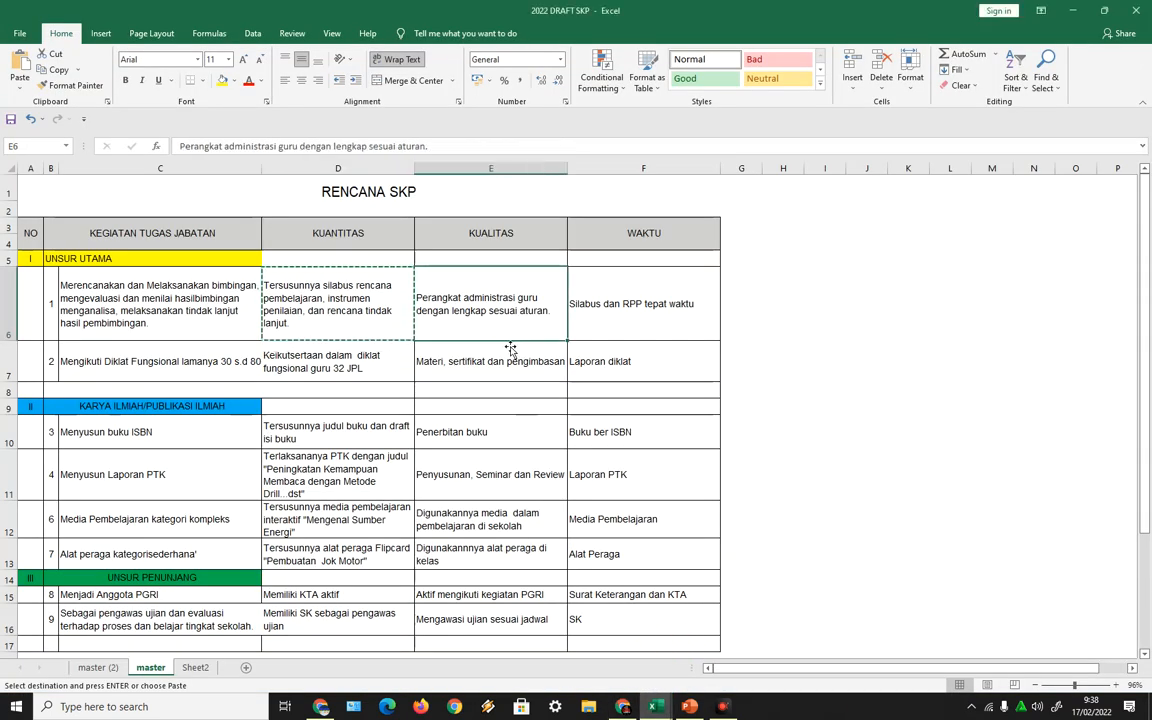
click(47, 71)
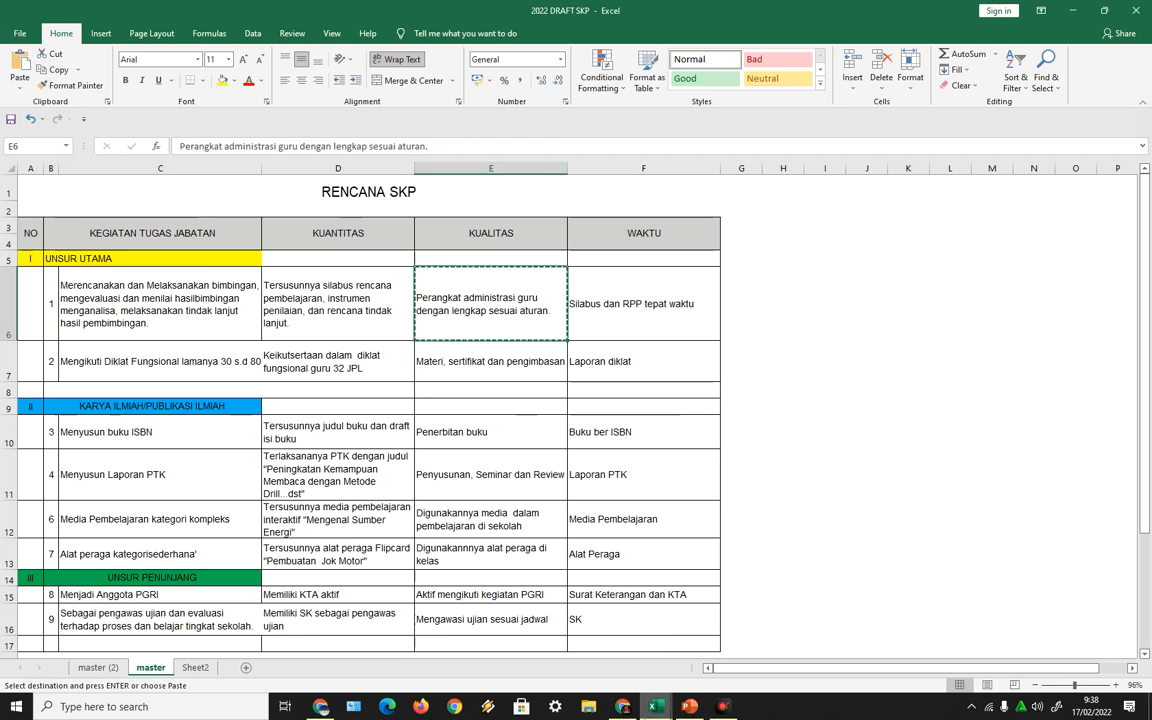
click(624, 710)
right_click(231, 390)
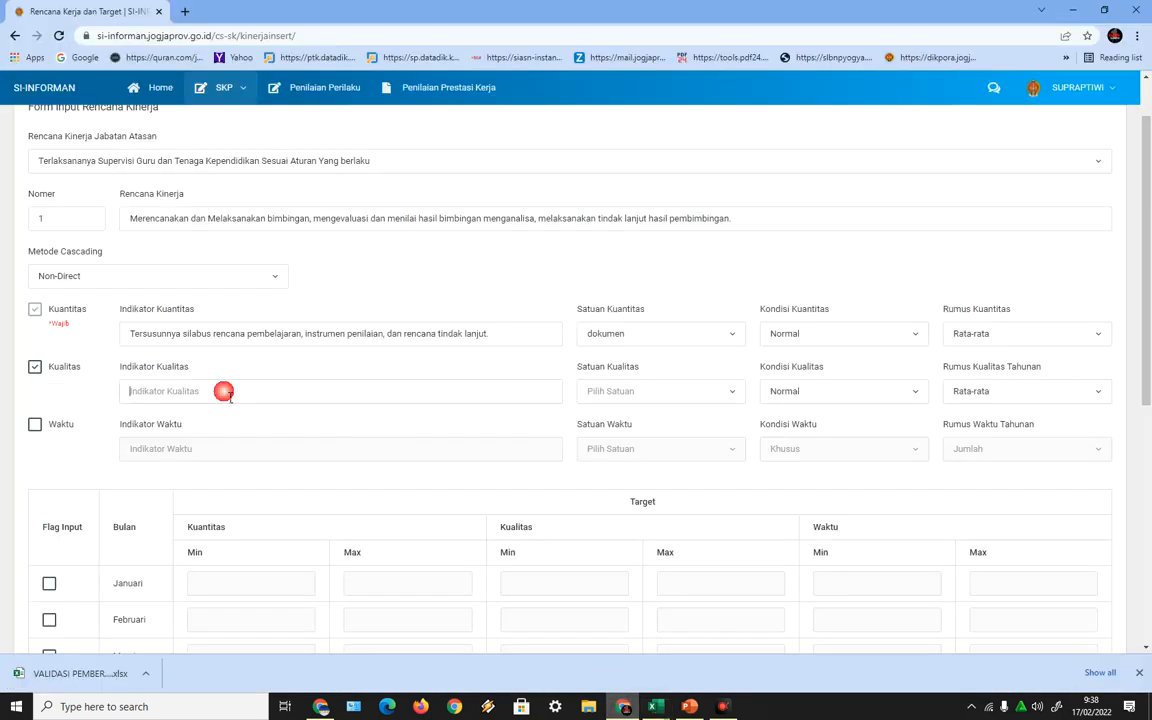
click(279, 500)
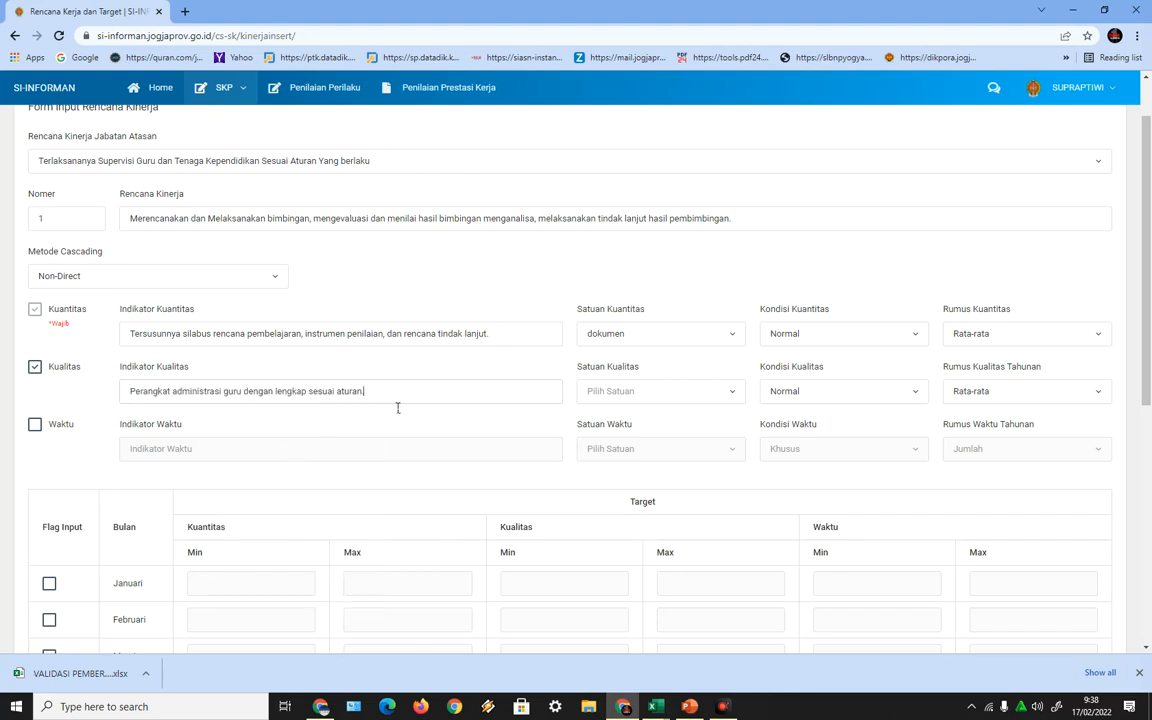
Set the Satuan Kualitas of the performance plan to Nilai.
click(738, 393)
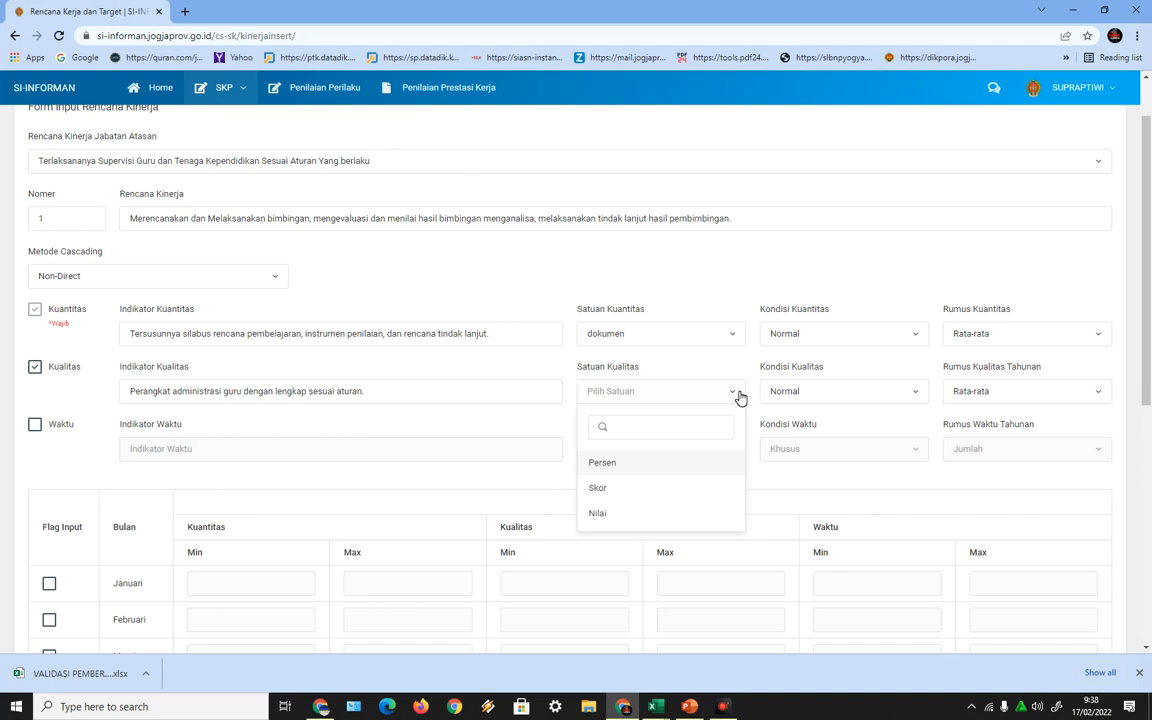
click(600, 514)
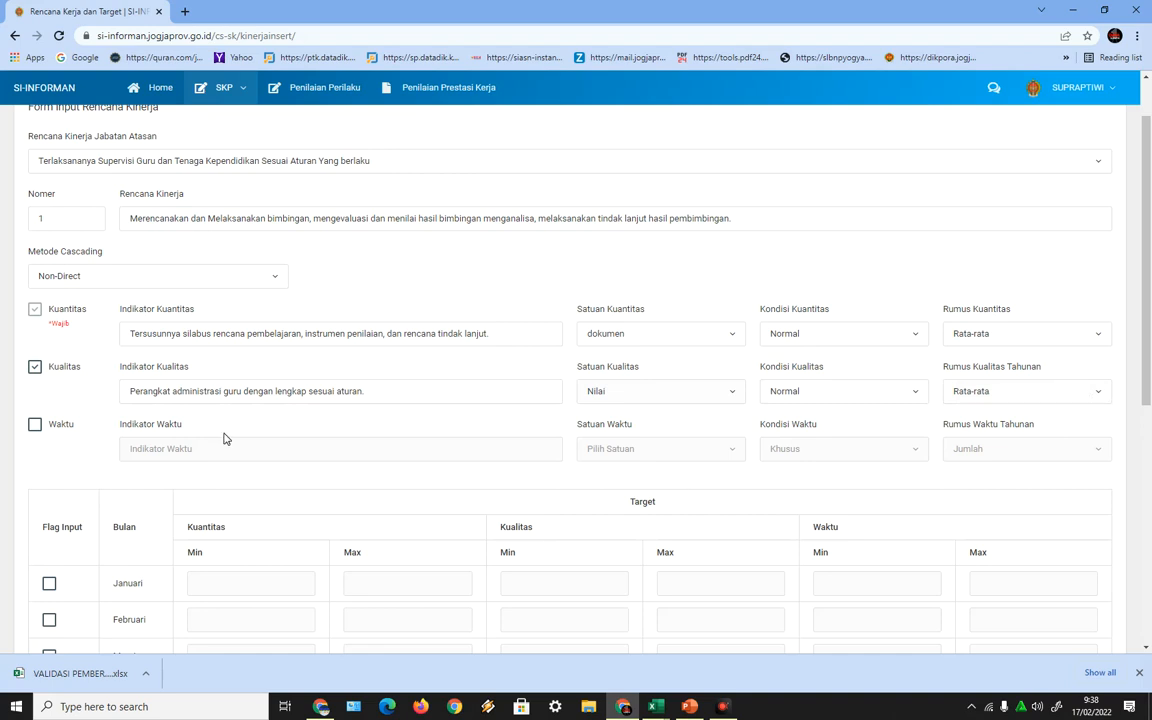
Enable Waktu and fill Indikator Waktu with the first activity's WAKTU text from the 2022 DRAFT SKP workbook in Excel.
click(38, 428)
click(663, 706)
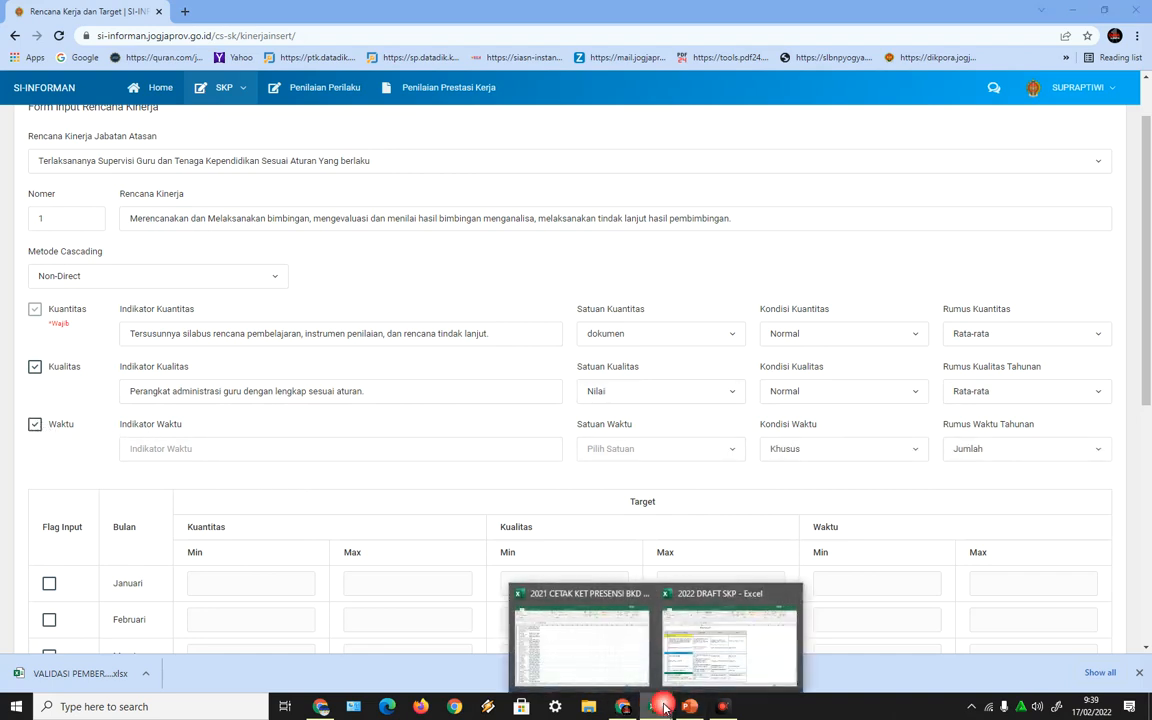
click(700, 630)
click(570, 305)
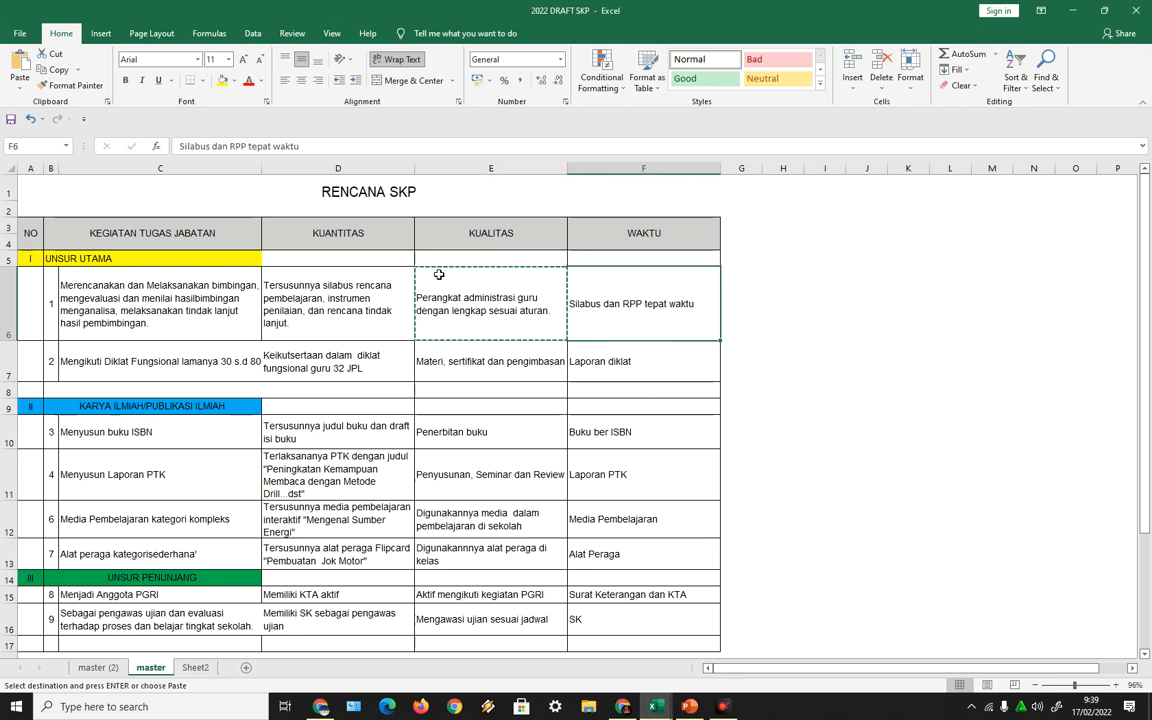
click(58, 70)
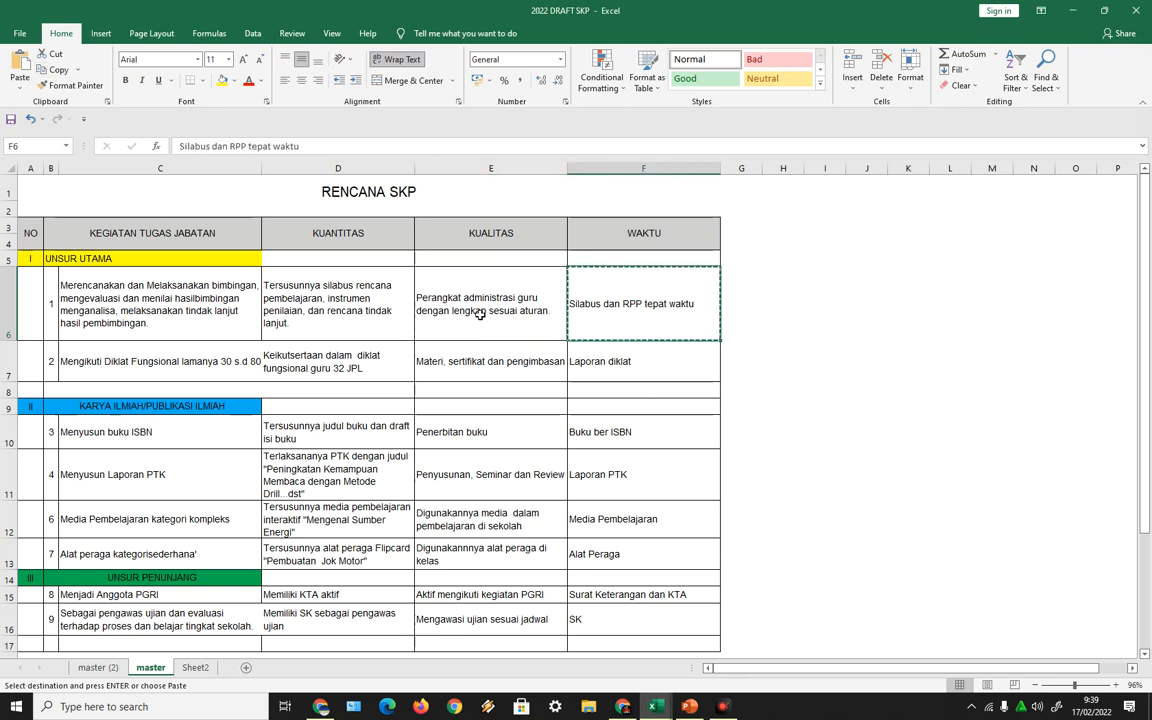
click(624, 710)
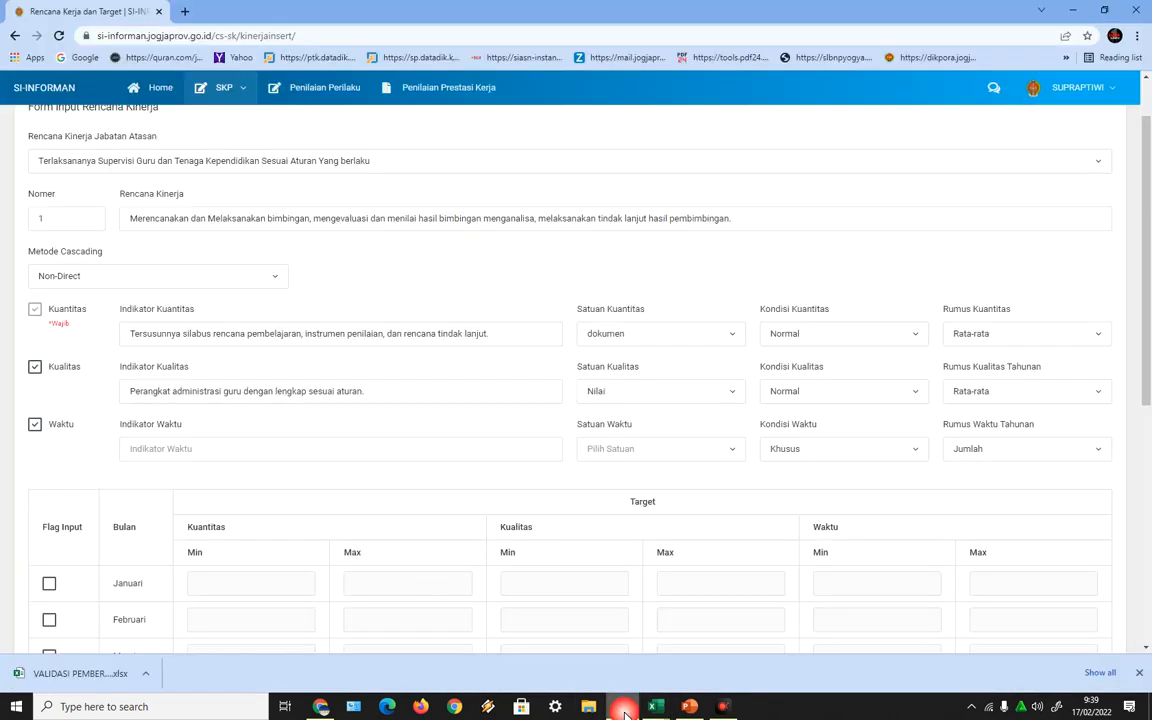
right_click(180, 449)
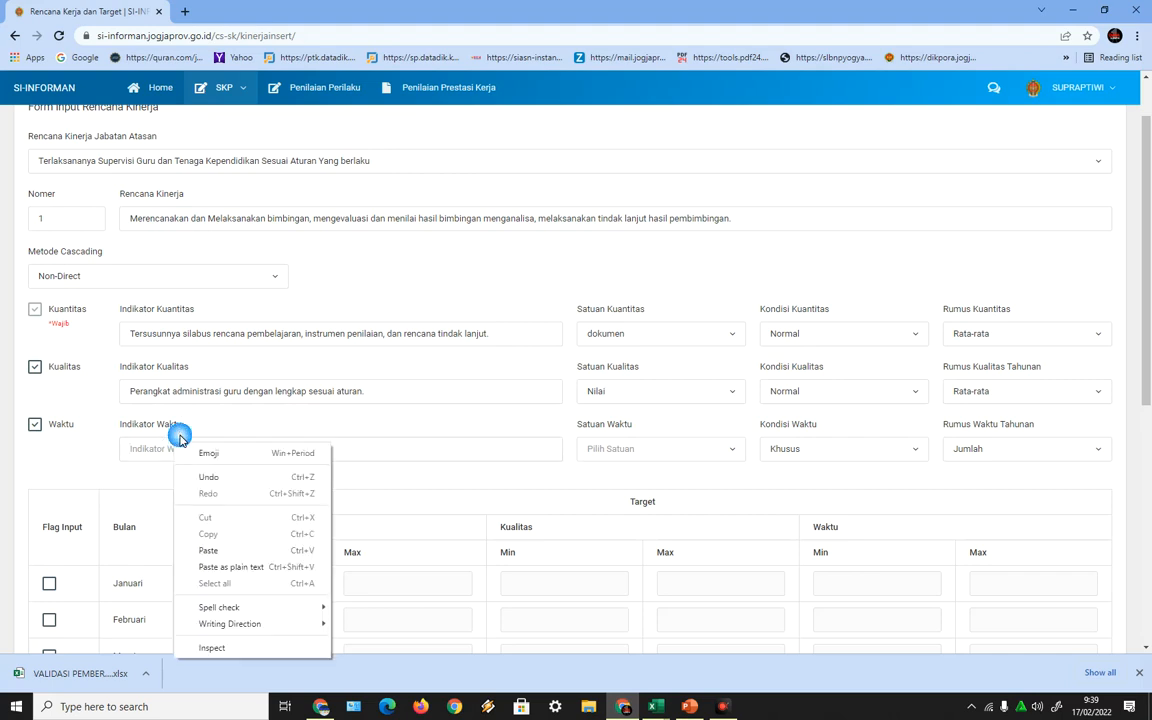
click(218, 549)
Set Satuan Waktu to Hari, Kondisi Waktu to Khusus and Rumus Waktu Tahunan to Rata-rata.
click(728, 456)
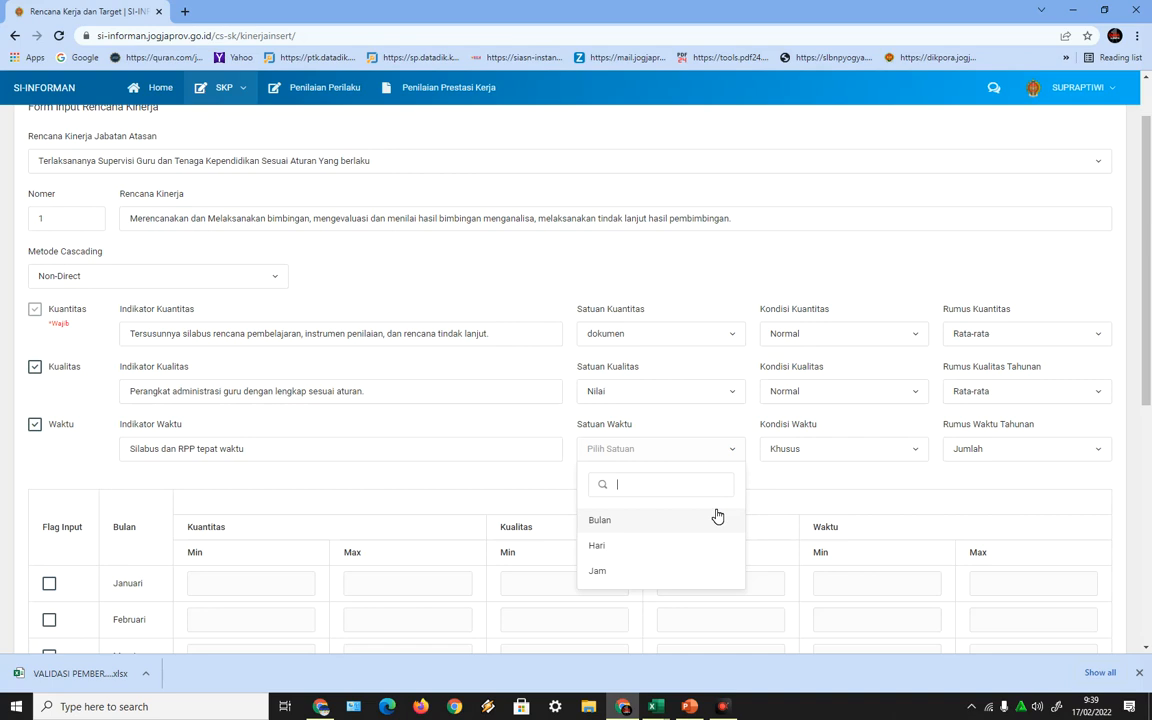
click(600, 546)
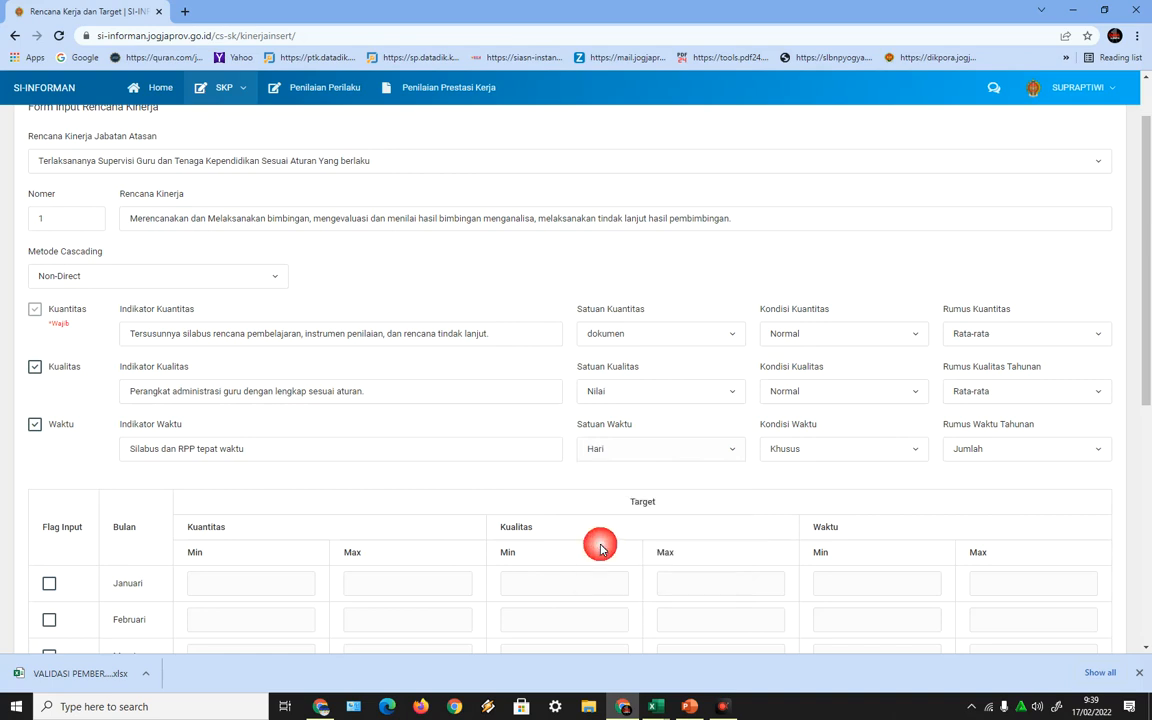
click(882, 460)
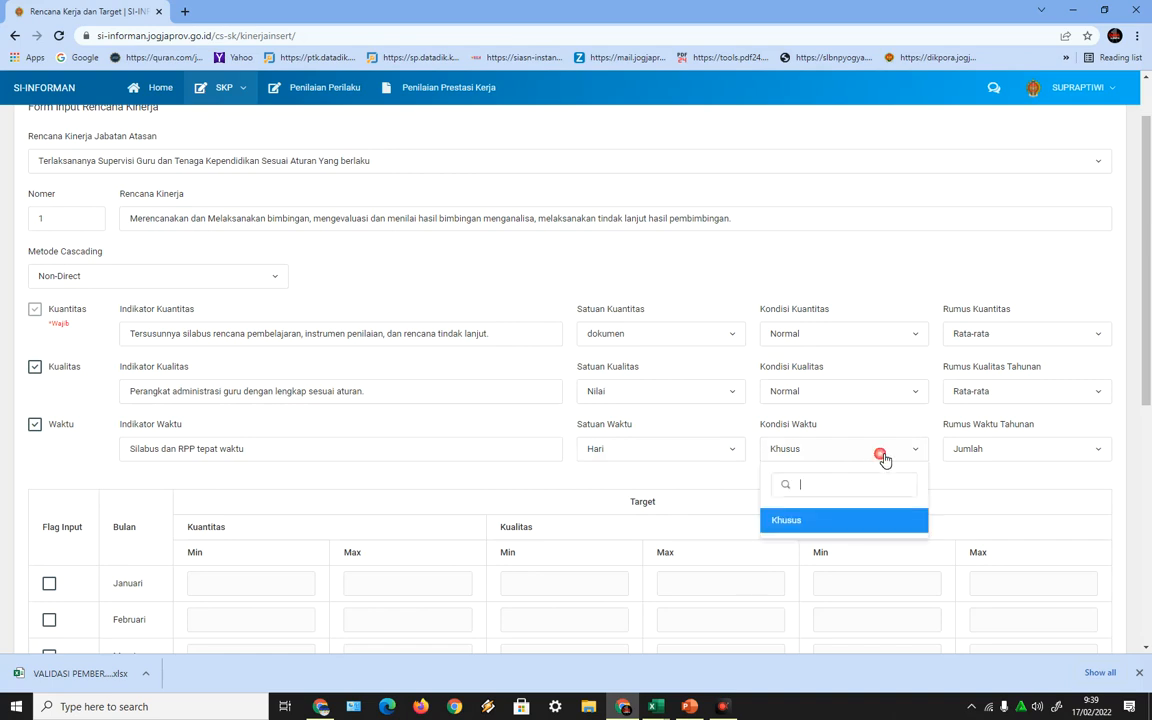
click(849, 521)
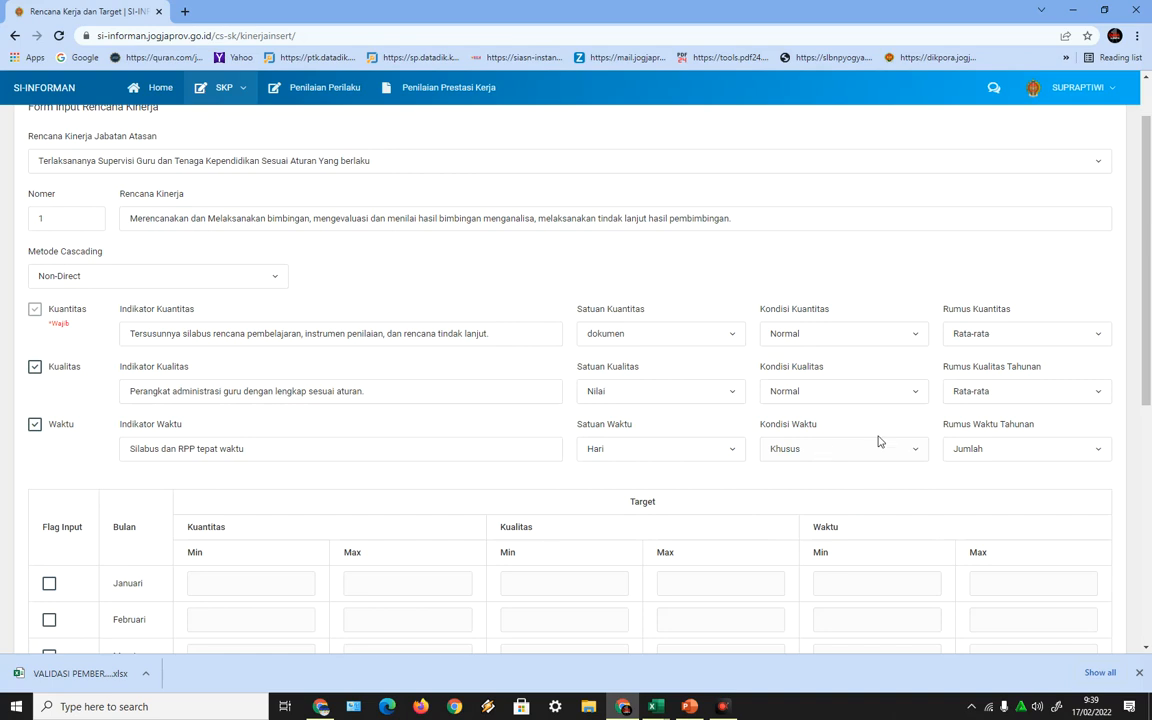
click(1045, 452)
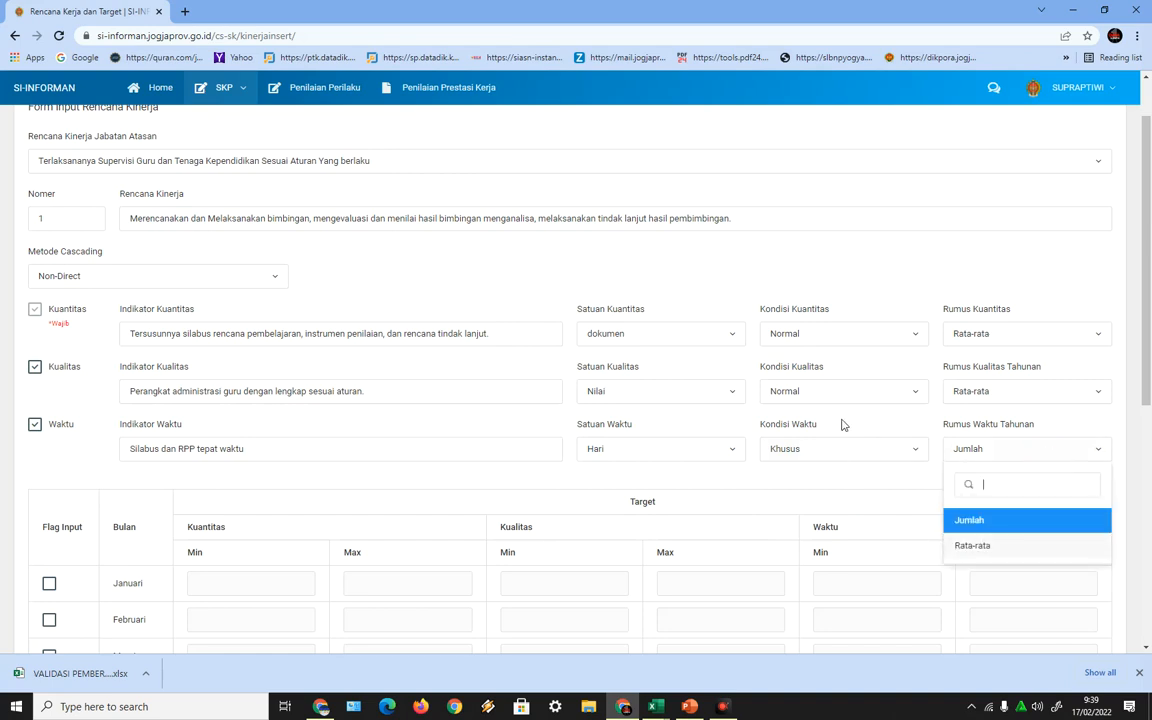
click(972, 546)
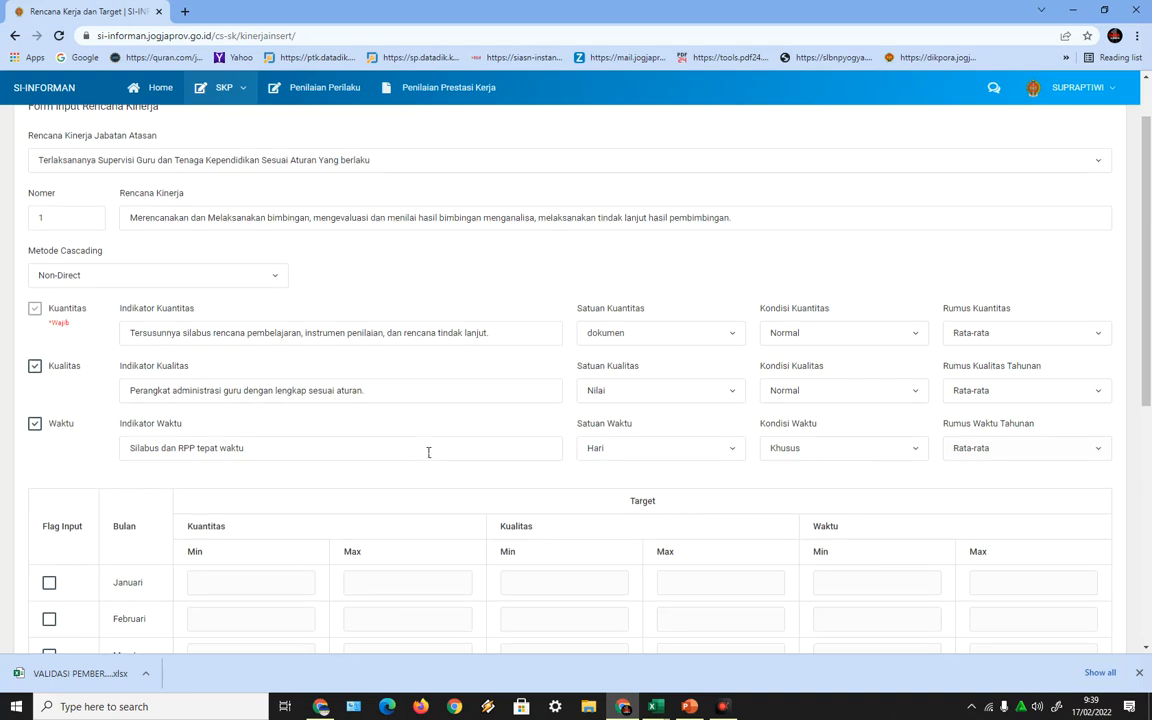
Look over the performance plan form, from its indicators down to the monthly target table.
scroll(422, 451, down, 1)
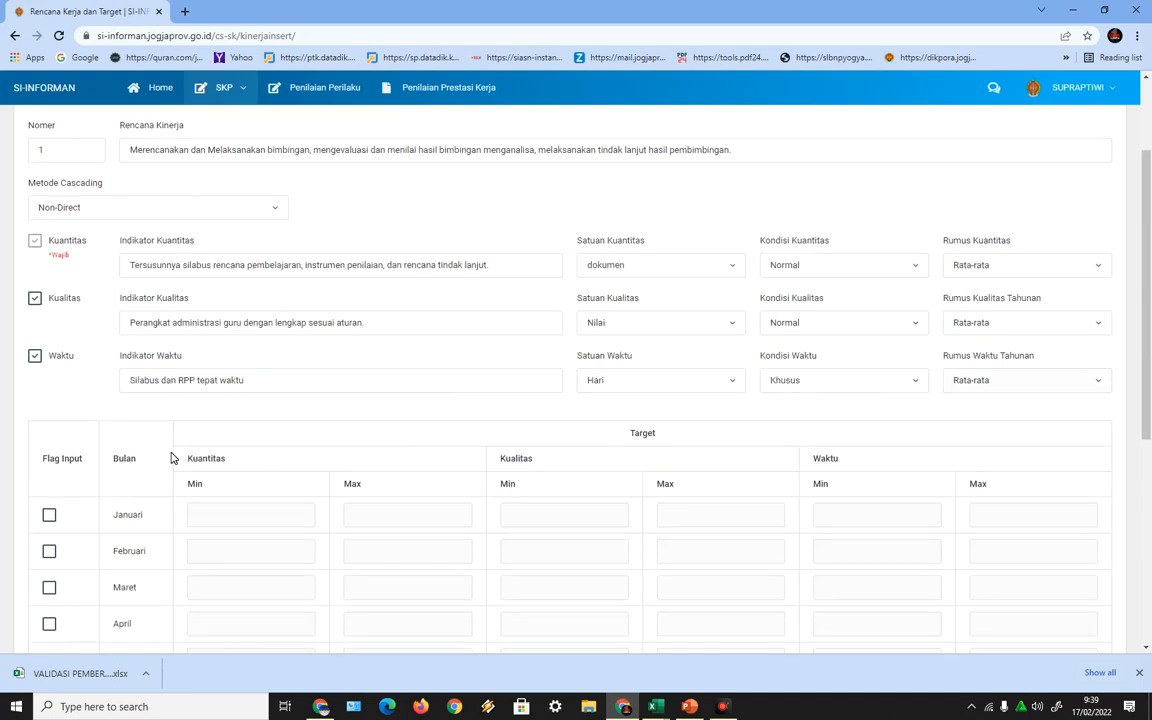
scroll(160, 412, down, 2)
scroll(195, 395, down, 2)
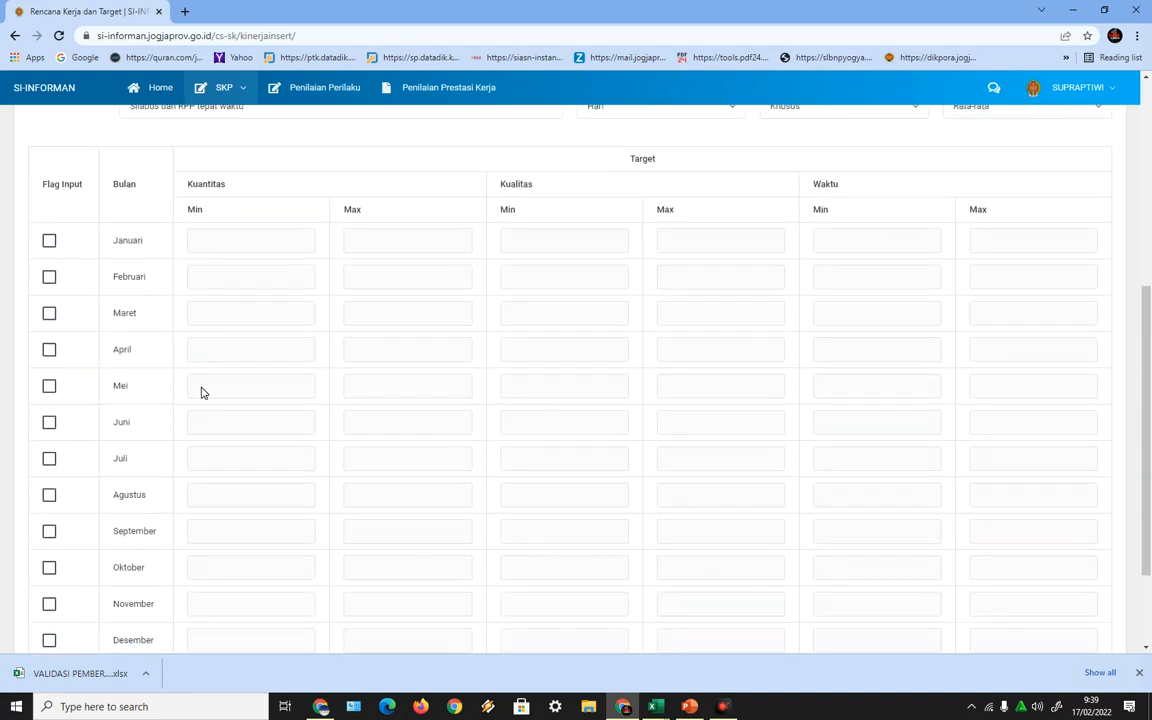
scroll(201, 392, up, 1)
scroll(201, 392, down, 1)
scroll(226, 440, down, 2)
scroll(226, 440, up, 2)
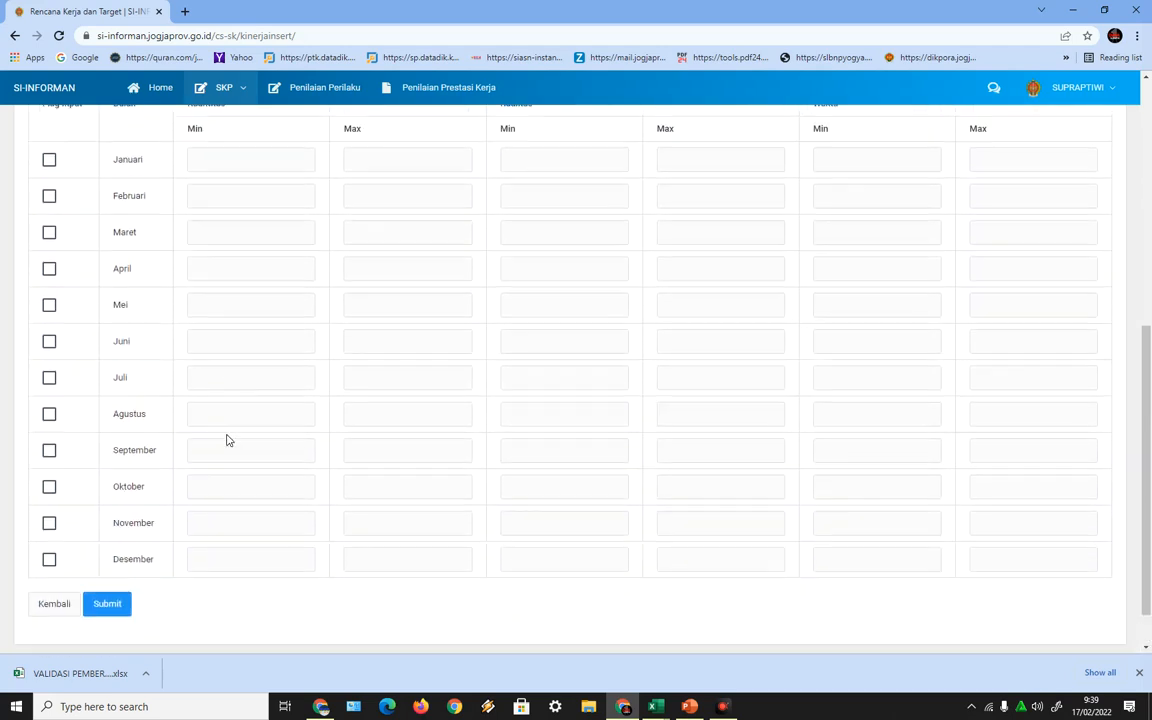
scroll(226, 440, up, 5)
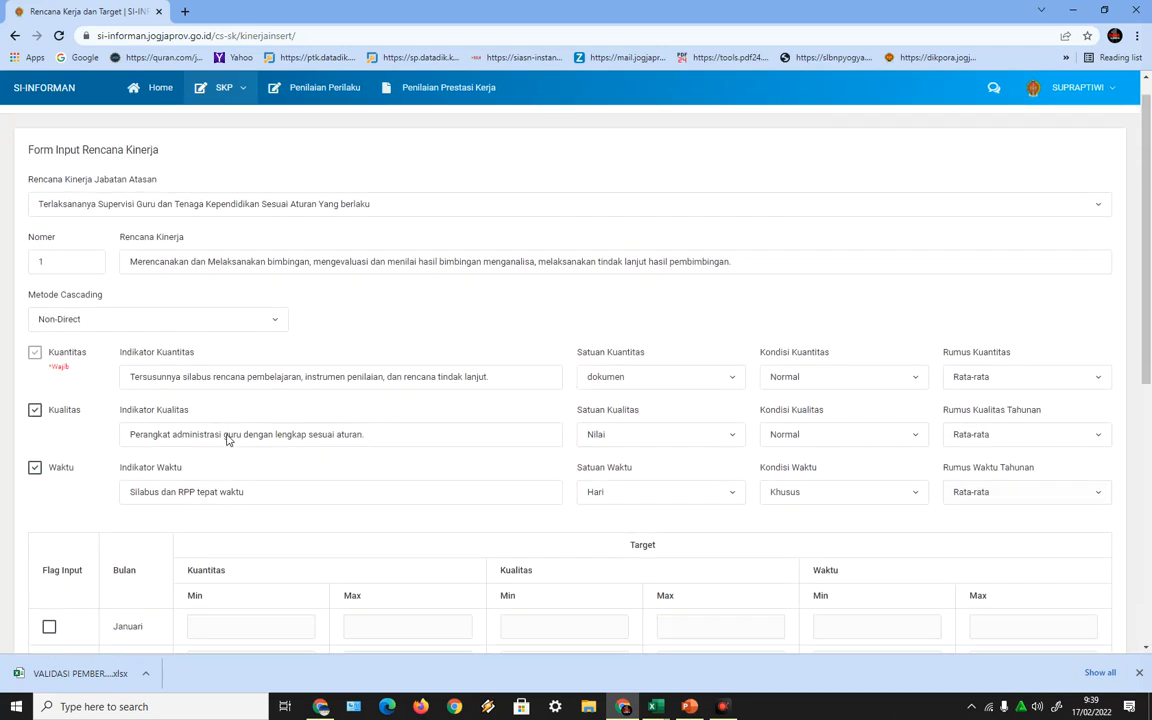
Flag all twelve months, Januari to Desember, for target input in the monthly target table.
scroll(226, 440, down, 4)
scroll(226, 440, down, 3)
click(49, 506)
click(49, 433)
click(54, 383)
scroll(61, 217, up, 2)
click(49, 244)
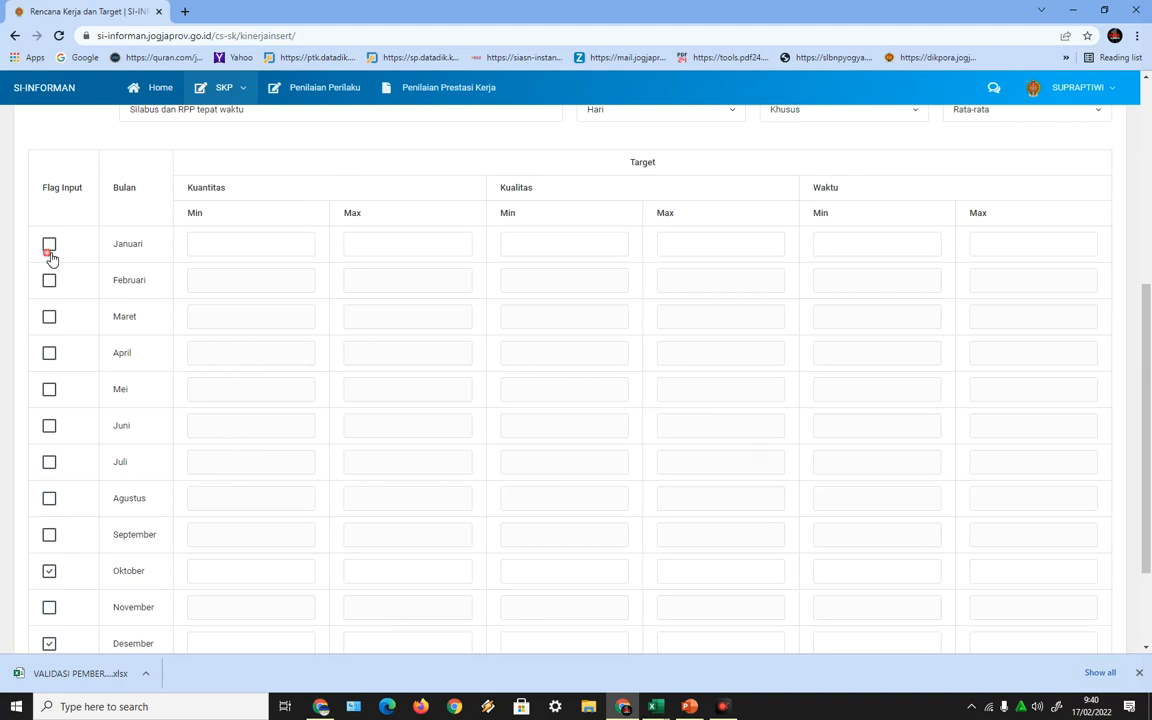
click(49, 281)
click(49, 317)
click(49, 353)
click(49, 389)
click(49, 426)
click(49, 462)
click(49, 498)
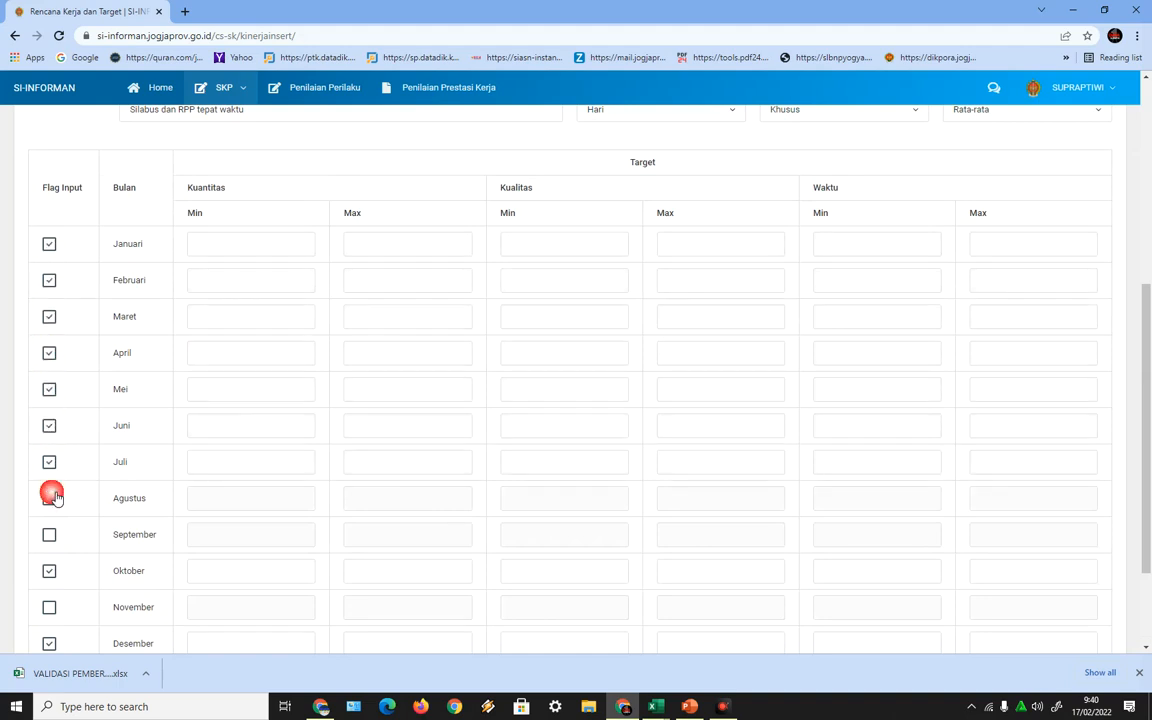
click(49, 536)
click(50, 608)
scroll(95, 597, down, 1)
Set the Kuantitas Max target to 1 for every month from Januari to Desember.
scroll(108, 573, up, 2)
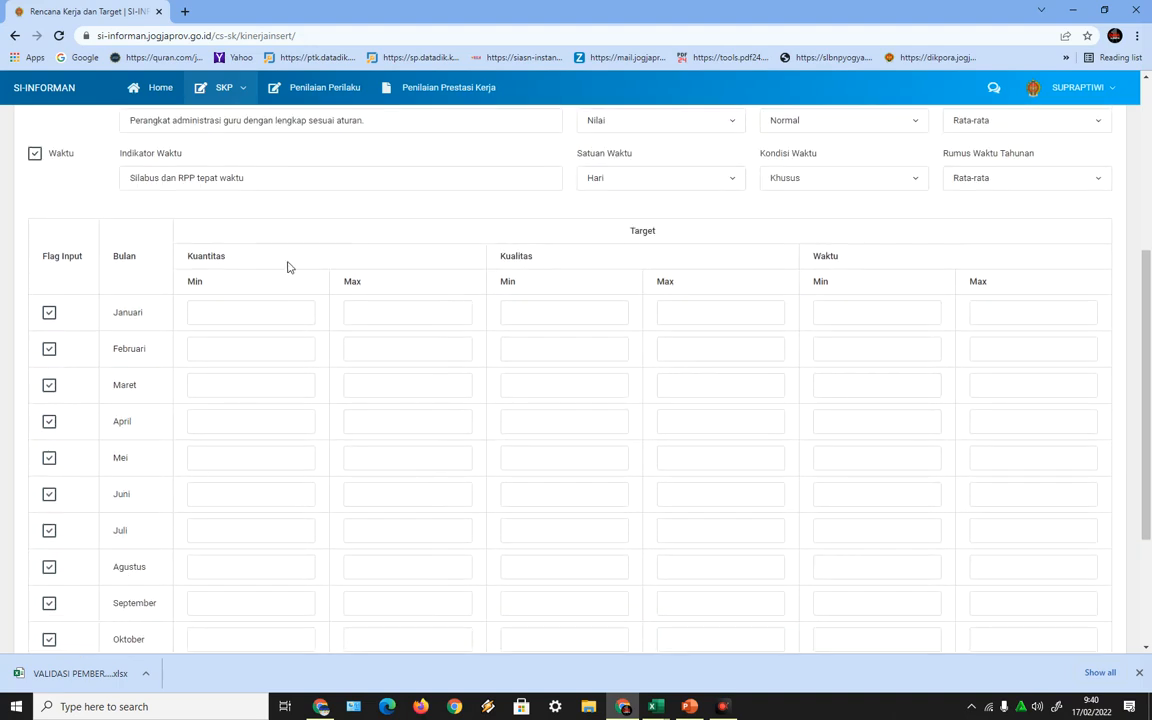
scroll(285, 287, up, 1)
scroll(286, 287, up, 1)
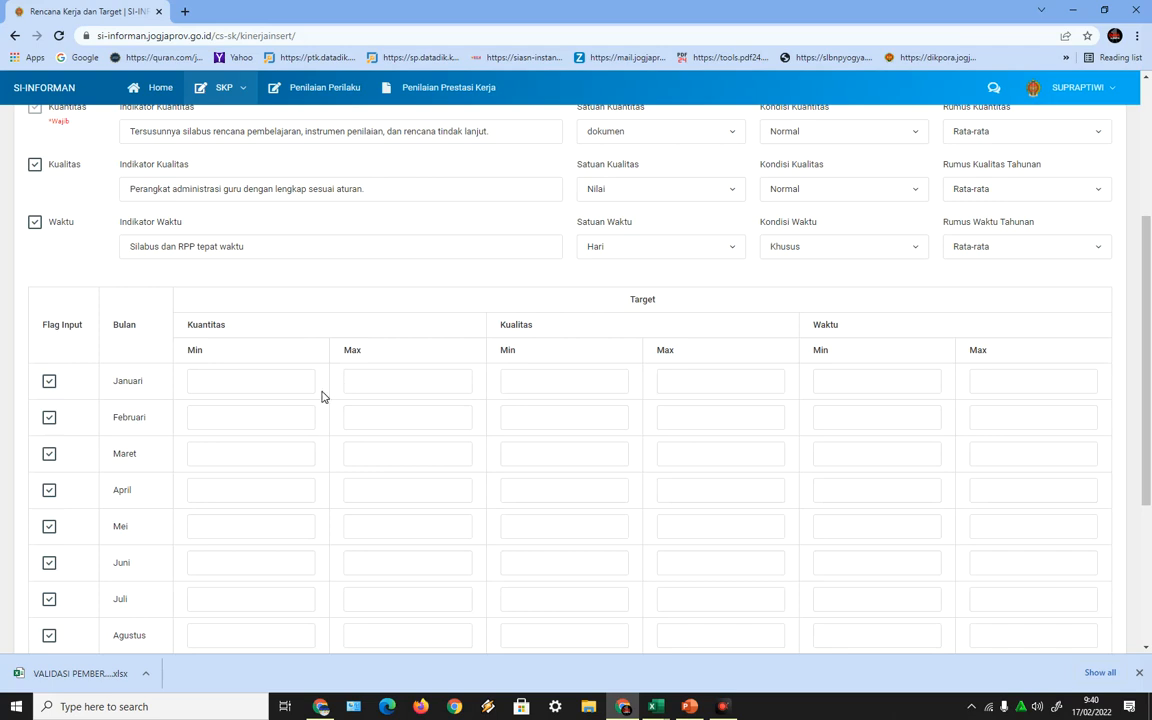
scroll(263, 387, up, 1)
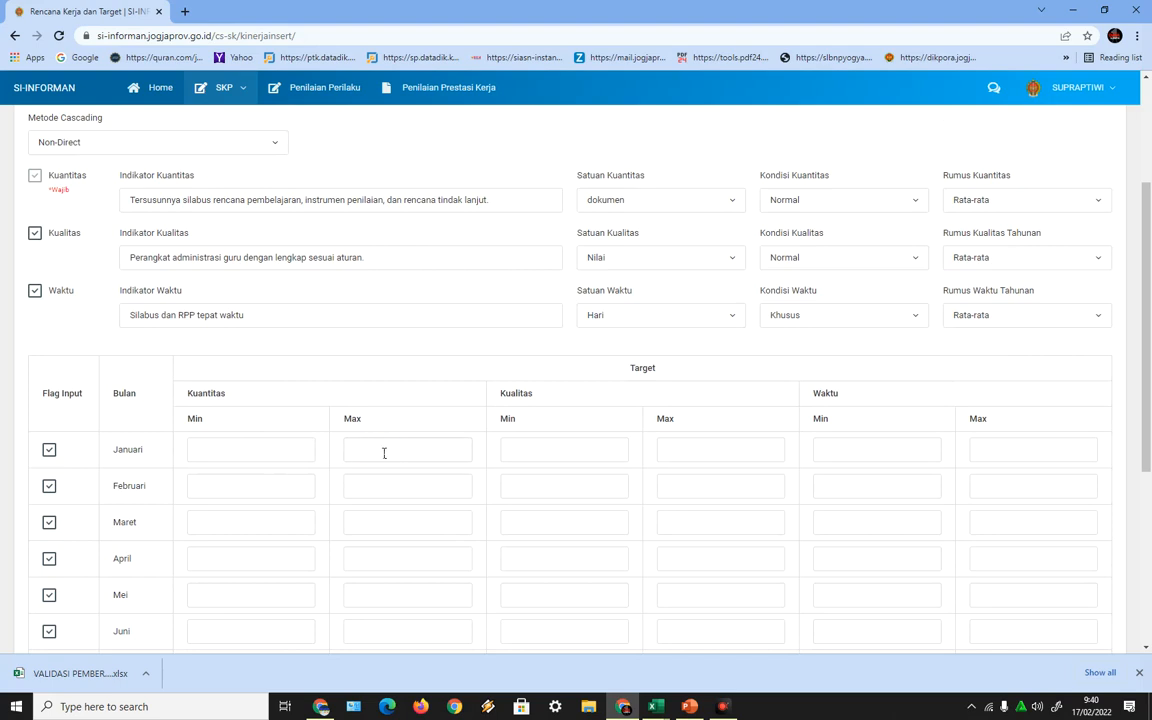
text(1)
click(366, 484)
text(1)
click(401, 530)
text(1)
scroll(390, 512, down, 3)
click(380, 359)
text(1)
click(373, 398)
text(11)
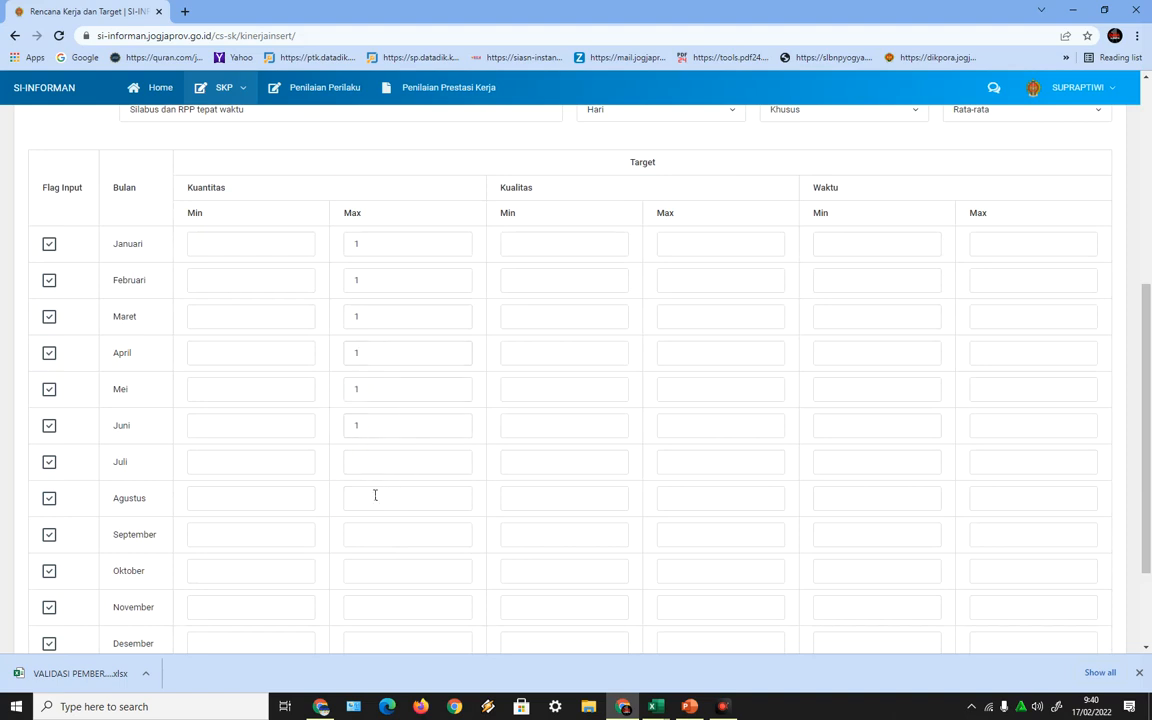
text(1)
click(378, 494)
text(1)
click(386, 538)
text(1)
click(380, 571)
scroll(254, 288, down, 2)
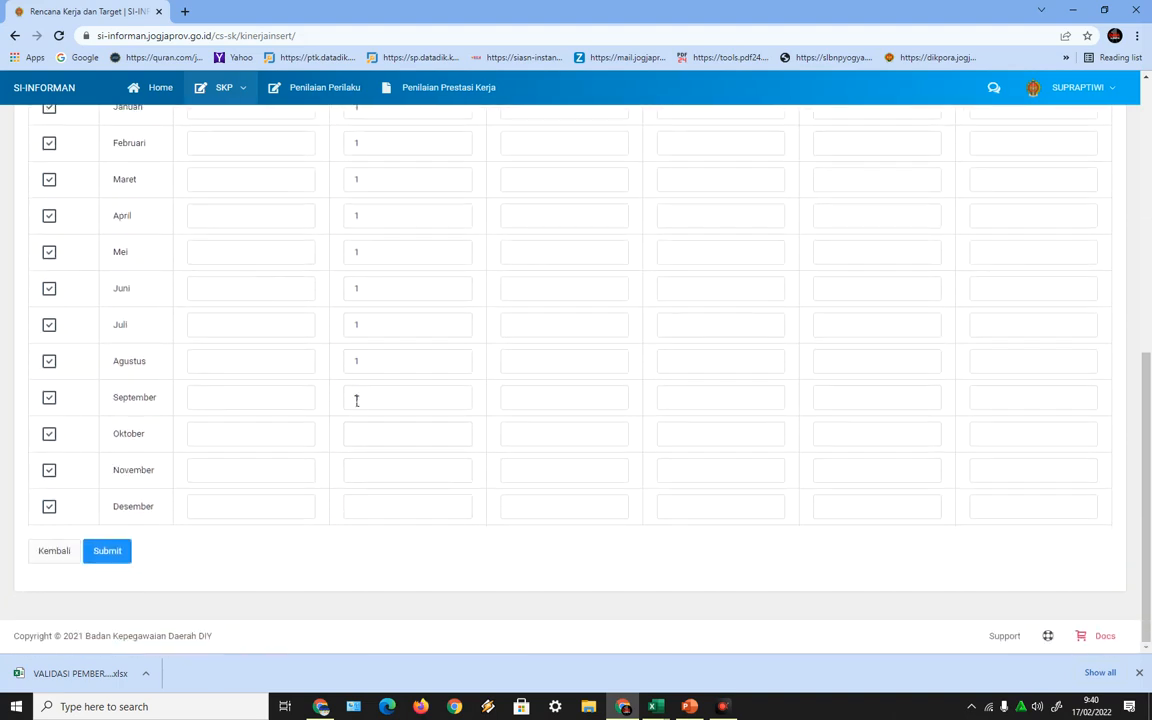
text(1)
click(375, 470)
text(11)
Enter the Januari Kualitas targets with a Min of 70 and a Max of 90.
scroll(427, 405, up, 4)
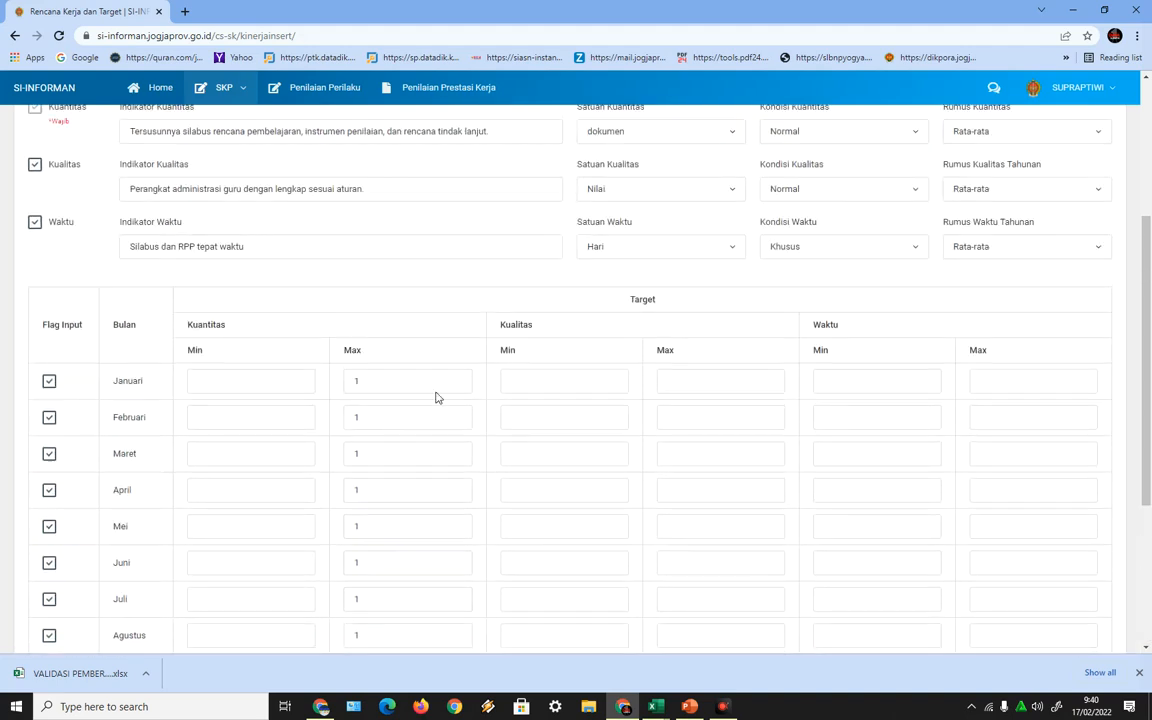
click(529, 379)
click(693, 380)
text(90)
Copy the Januari Kualitas Min target of 70 to every month from Februari to Desember.
double_click(514, 380)
right_click(511, 380)
click(534, 407)
click(530, 426)
click(541, 456)
key(ctrl+v)
click(530, 489)
key(ctrl+v)
click(532, 522)
key(ctrl+v)
scroll(540, 537, down, 2)
click(524, 358)
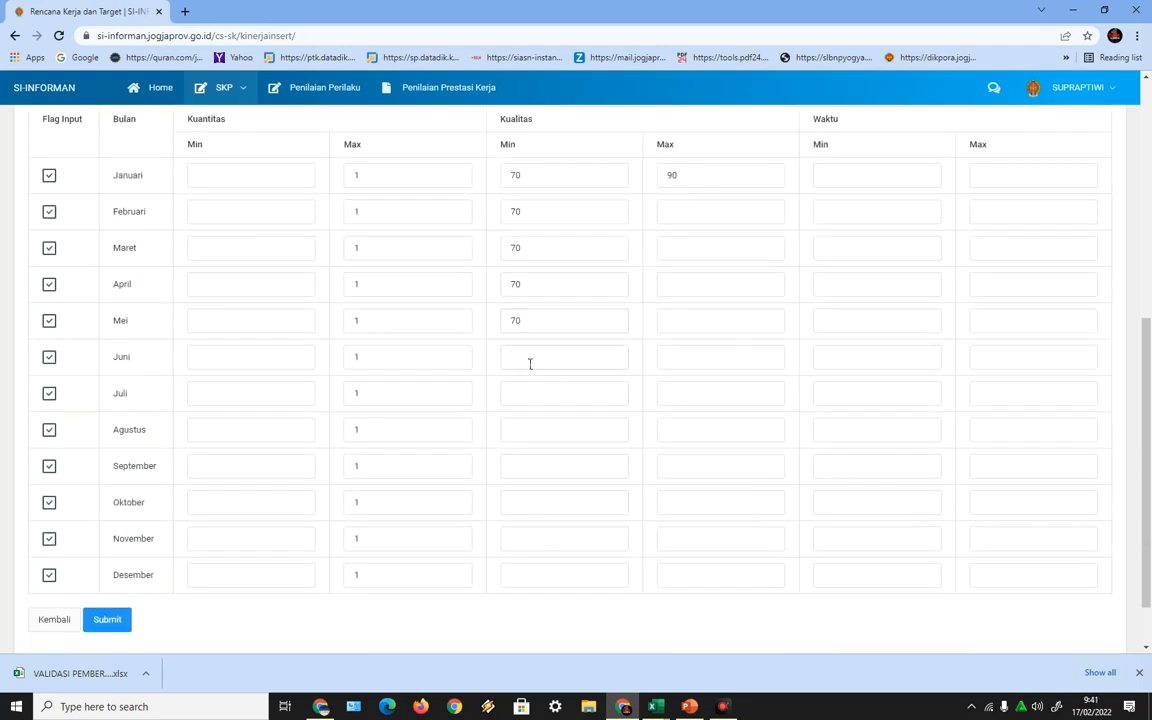
key(ctrl+v)
click(529, 400)
key(ctrl+v)
click(532, 427)
key(ctrl+v)
click(528, 466)
key(ctrl+v)
click(516, 499)
key(ctrl+v)
click(527, 531)
key(ctrl+v)
key(ctrl+v)
scroll(676, 429, up, 2)
click(674, 348)
key(ctrl+v)
click(689, 388)
key(ctrl+v)
click(676, 421)
Copy the Januari Kualitas Max target of 90 to every month from Februari to Desember.
drag(690, 320, 654, 320)
right_click(671, 314)
click(692, 345)
double_click(638, 350)
key(ctrl+v)
double_click(643, 384)
key(ctrl+v)
click(690, 421)
key(ctrl+v)
scroll(690, 447, down, 2)
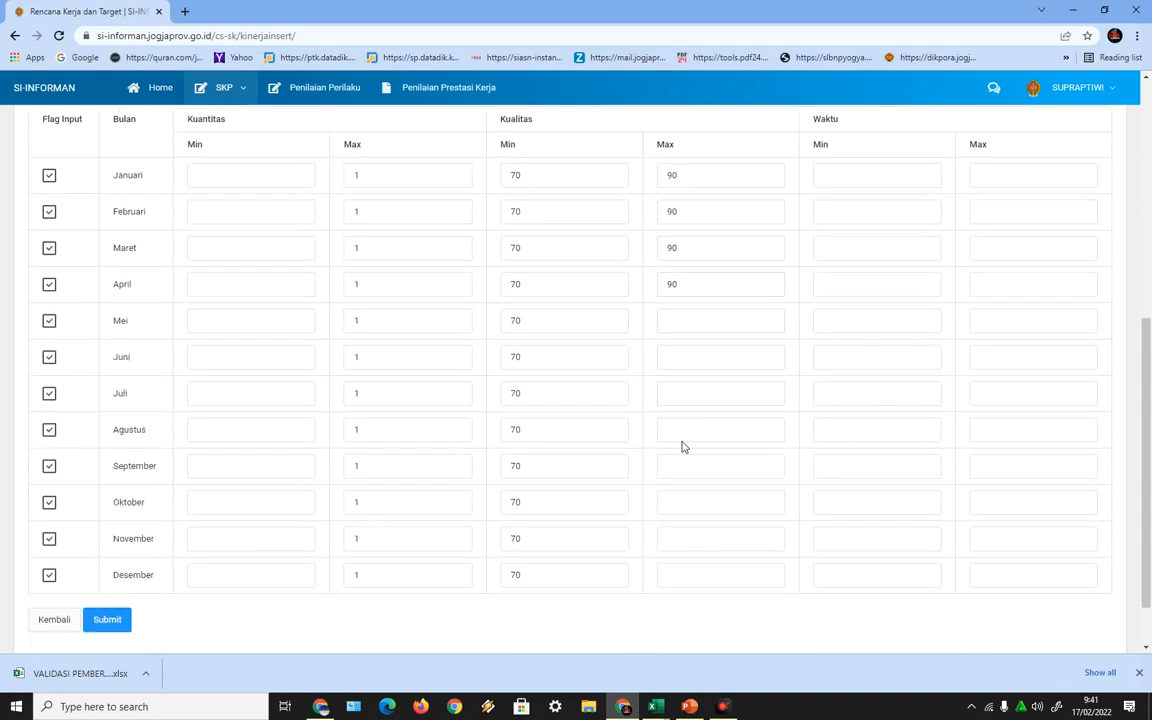
click(683, 328)
key(ctrl+v)
click(700, 354)
key(ctrl+v)
click(670, 395)
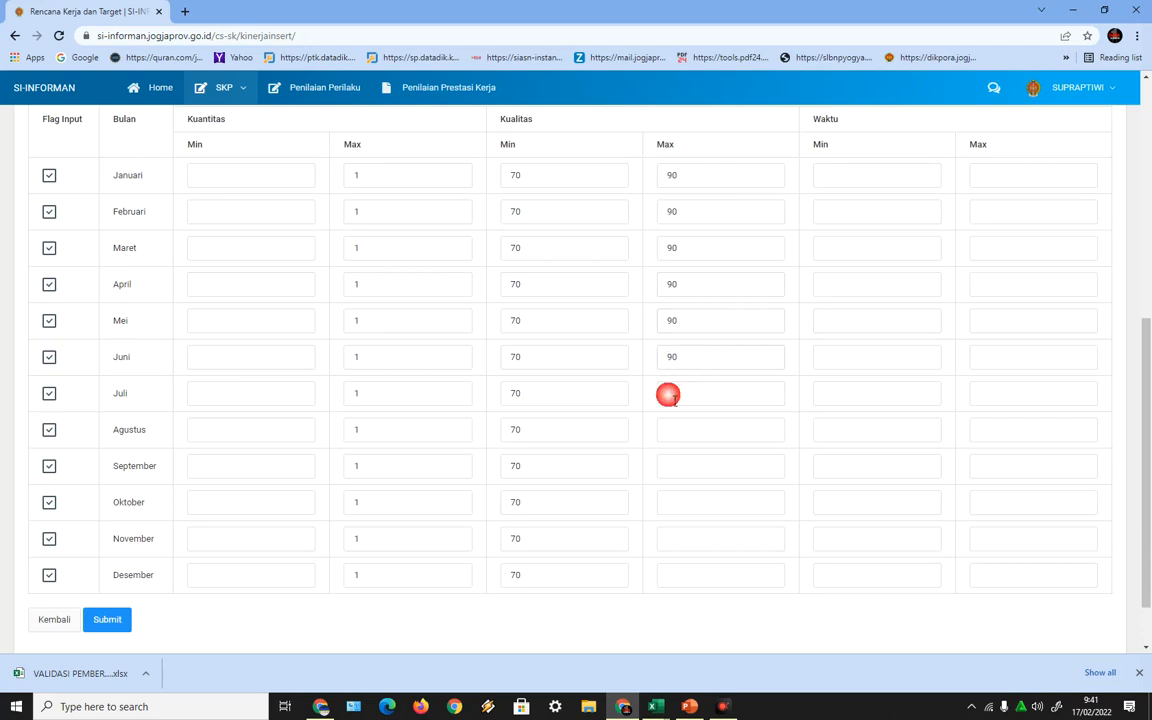
key(ctrl+v)
click(703, 425)
key(ctrl+v)
click(686, 460)
key(ctrl+v)
click(686, 503)
key(ctrl+v)
click(689, 533)
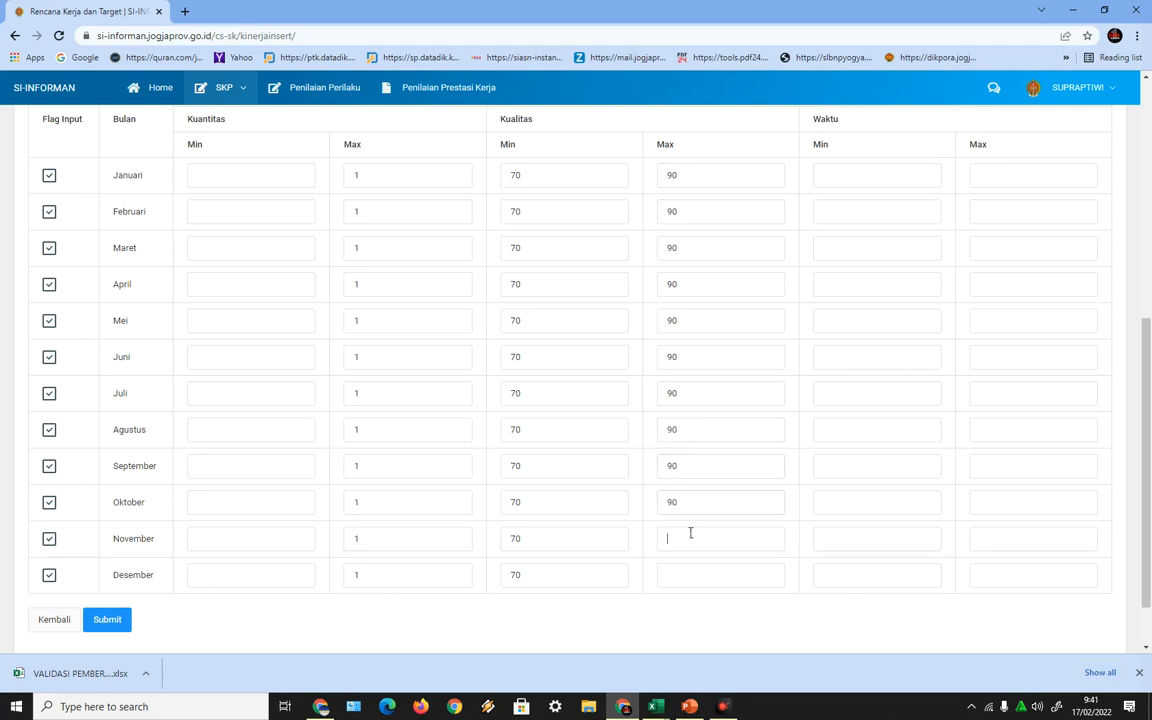
key(ctrl+v)
click(689, 566)
key(ctrl+v)
Set the Januari Waktu Max target to 7 and clear the Januari Waktu Min target.
scroll(900, 440, up, 3)
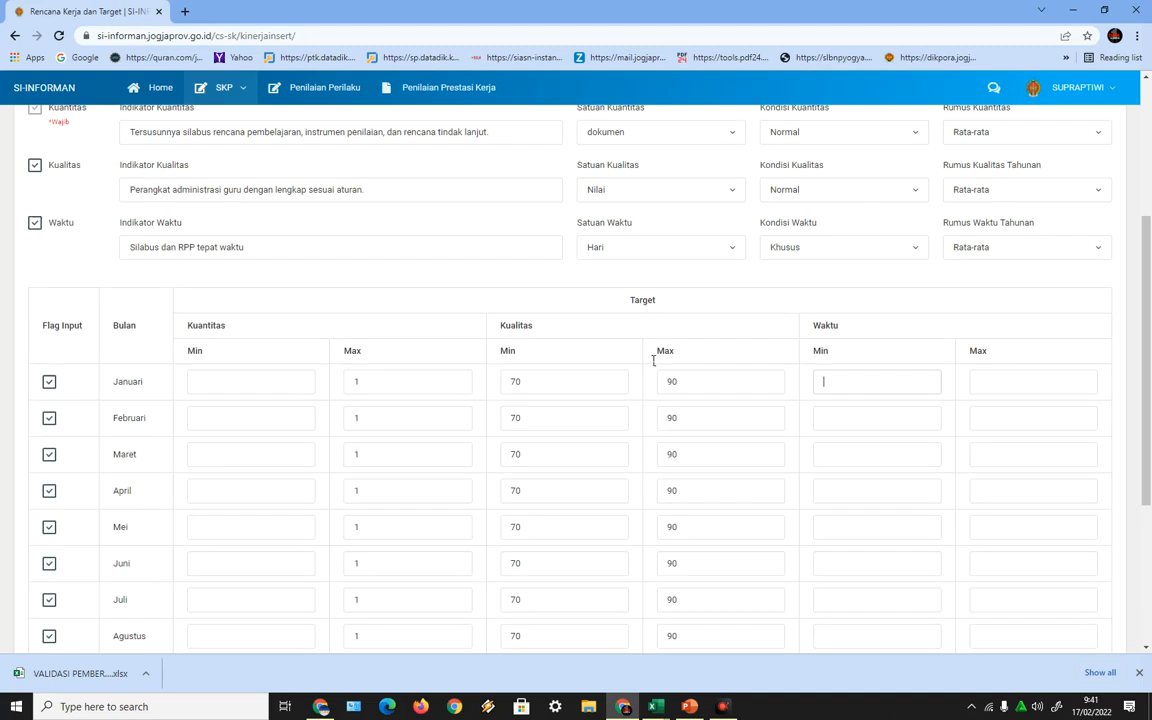
scroll(540, 380, up, 1)
click(988, 450)
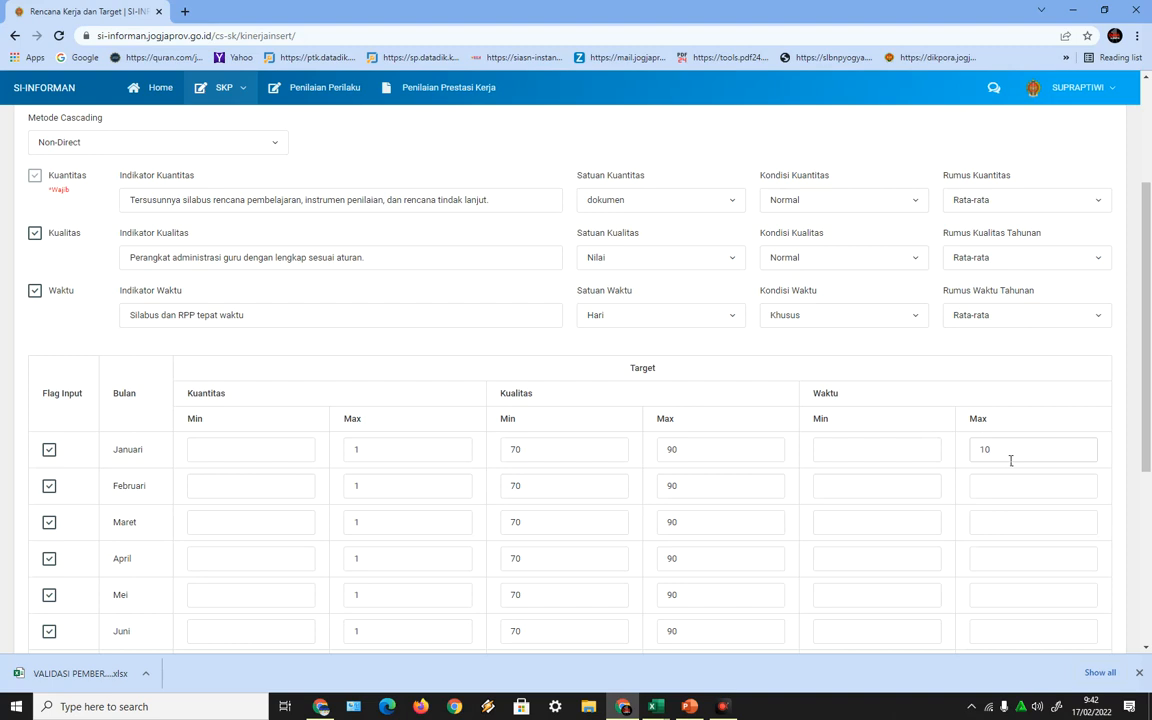
click(861, 454)
drag(1002, 460, 918, 469)
key(BackSpace)
drag(862, 457, 687, 466)
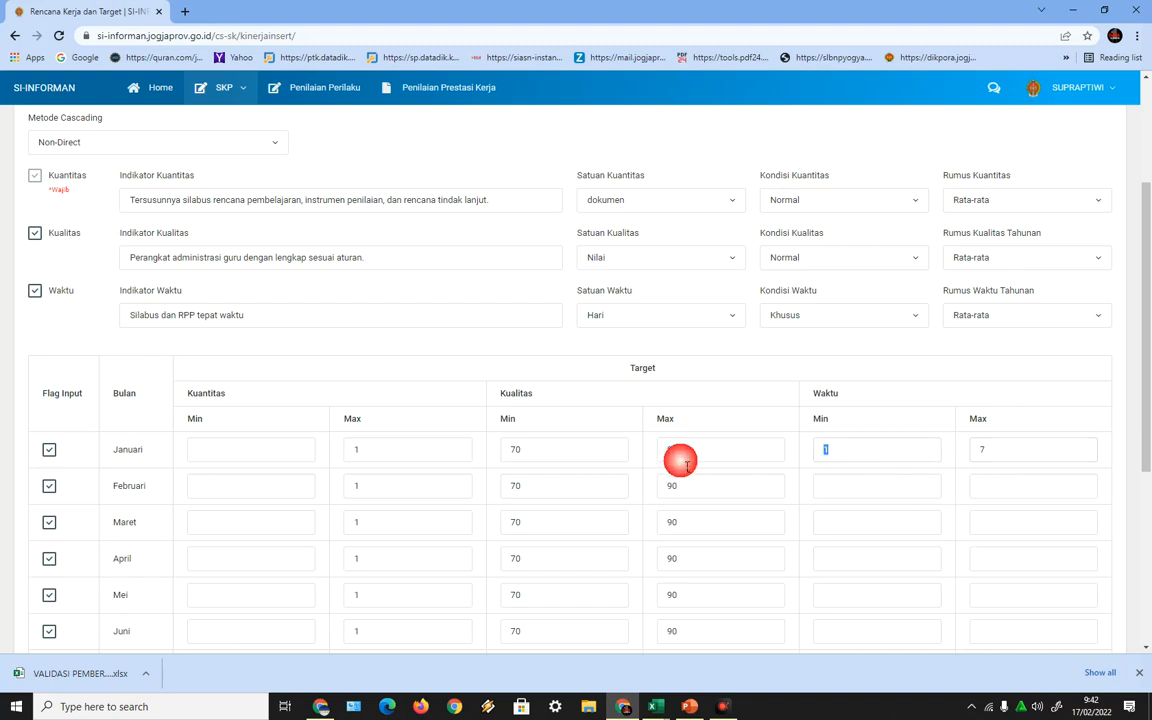
key(BackSpace)
Set the Waktu Max target to 7 for every month from Februari to Desember.
click(985, 486)
text(77)
click(1001, 560)
text(7)
scroll(1003, 585, down, 2)
click(1010, 462)
text(7)
click(1005, 497)
text(7)
click(997, 527)
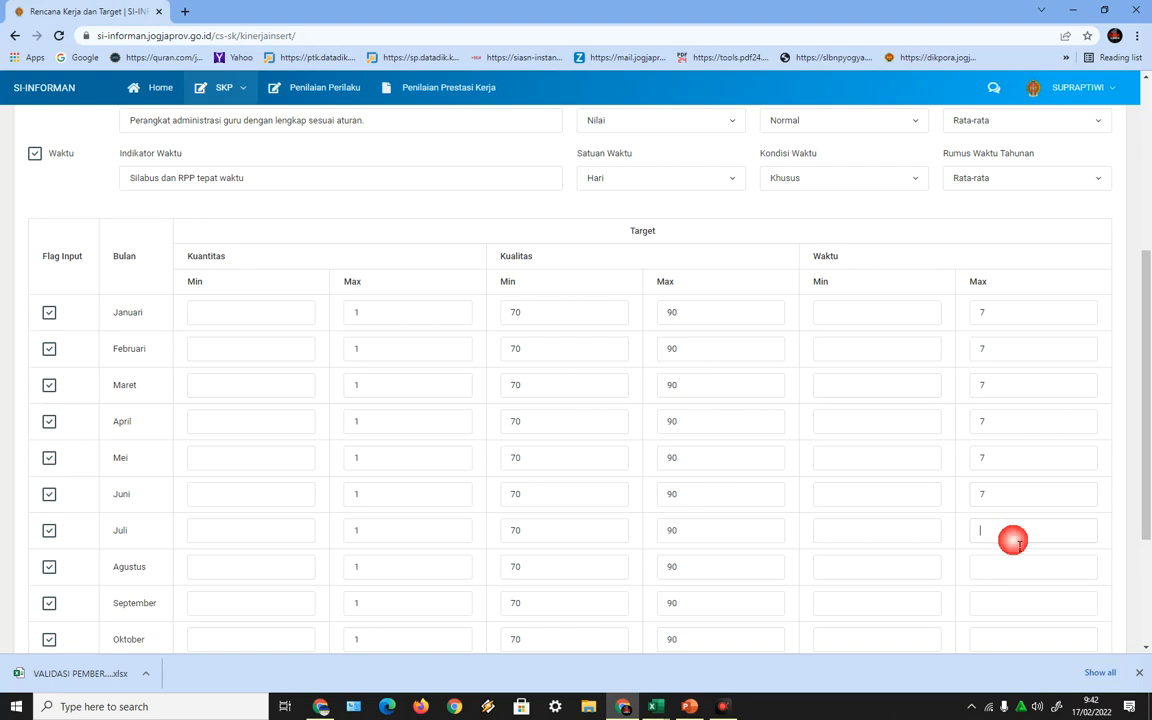
text(7)
scroll(1013, 540, down, 2)
click(1000, 432)
text(7)
click(993, 466)
text(7)
click(996, 497)
text(7)
click(1004, 540)
text(7)
click(1008, 578)
text(7)
Check the filled indicators and monthly targets, submit the performance plan and view it in Daftar Rencana Kinerja.
scroll(790, 581, down, 1)
scroll(424, 549, up, 5)
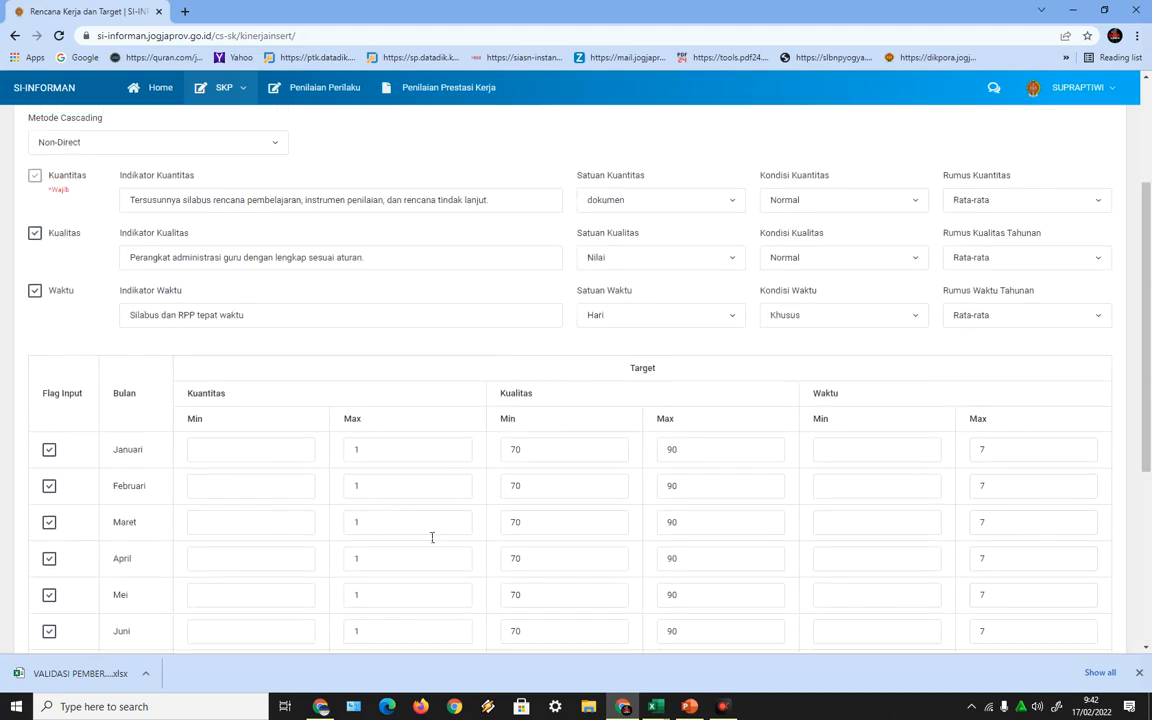
scroll(442, 517, up, 2)
scroll(404, 537, down, 3)
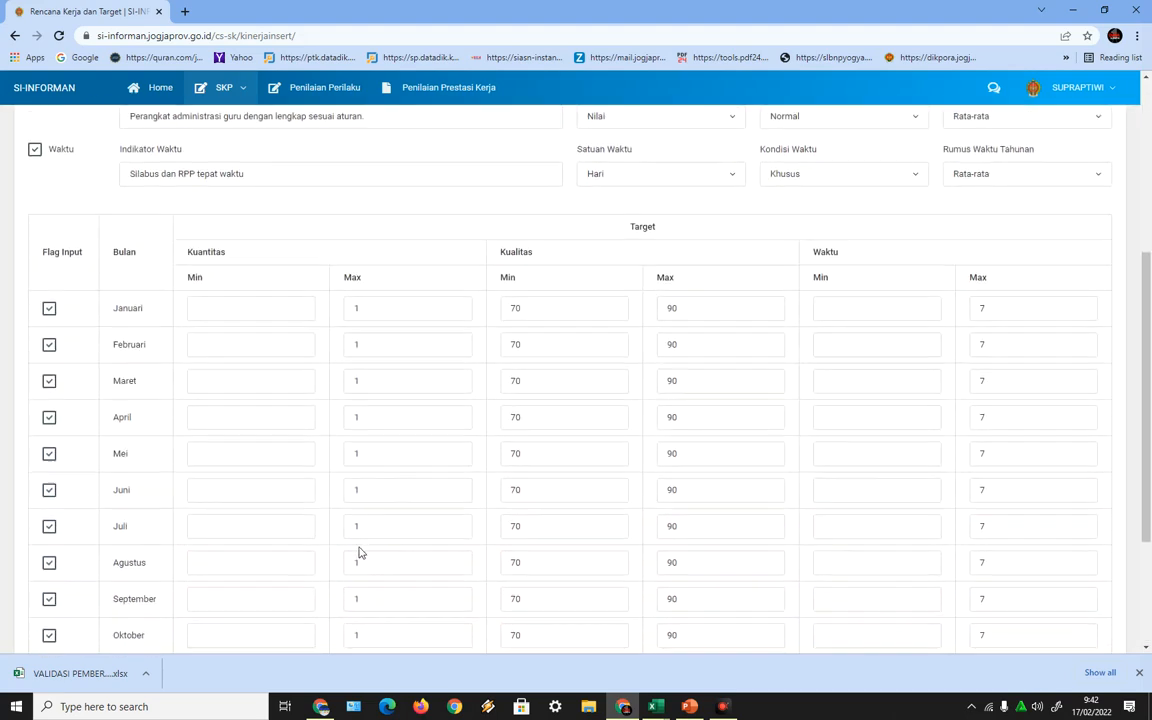
scroll(376, 549, down, 3)
click(114, 553)
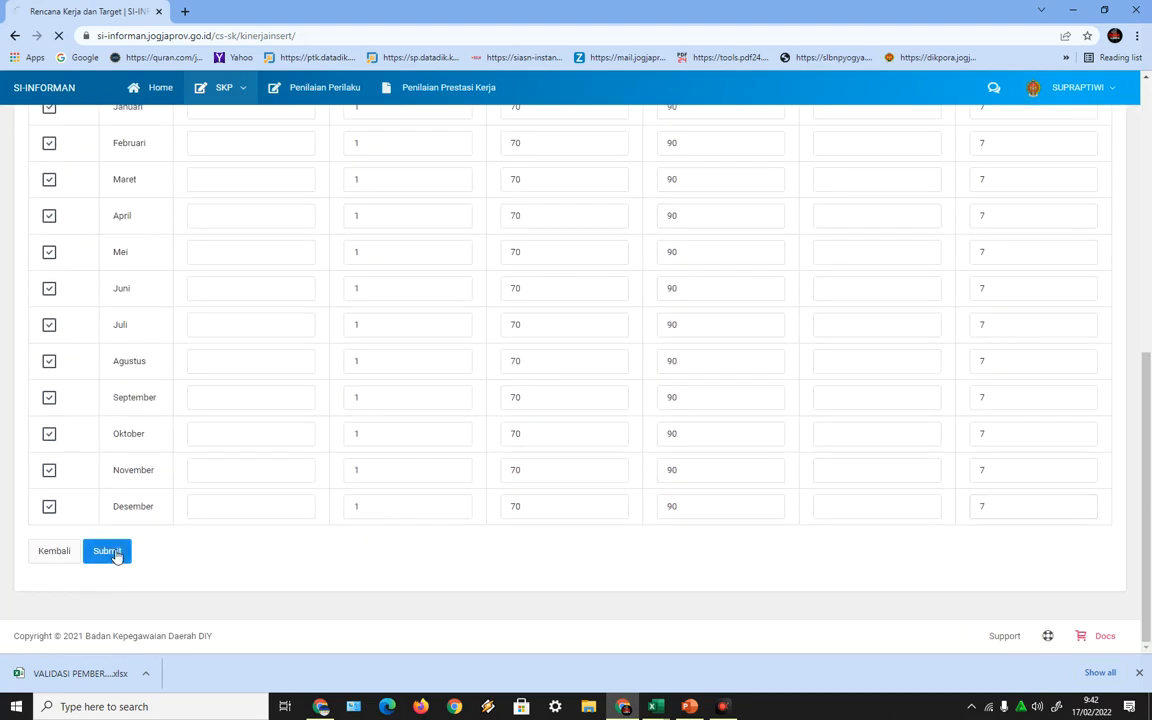
scroll(645, 488, down, 1)
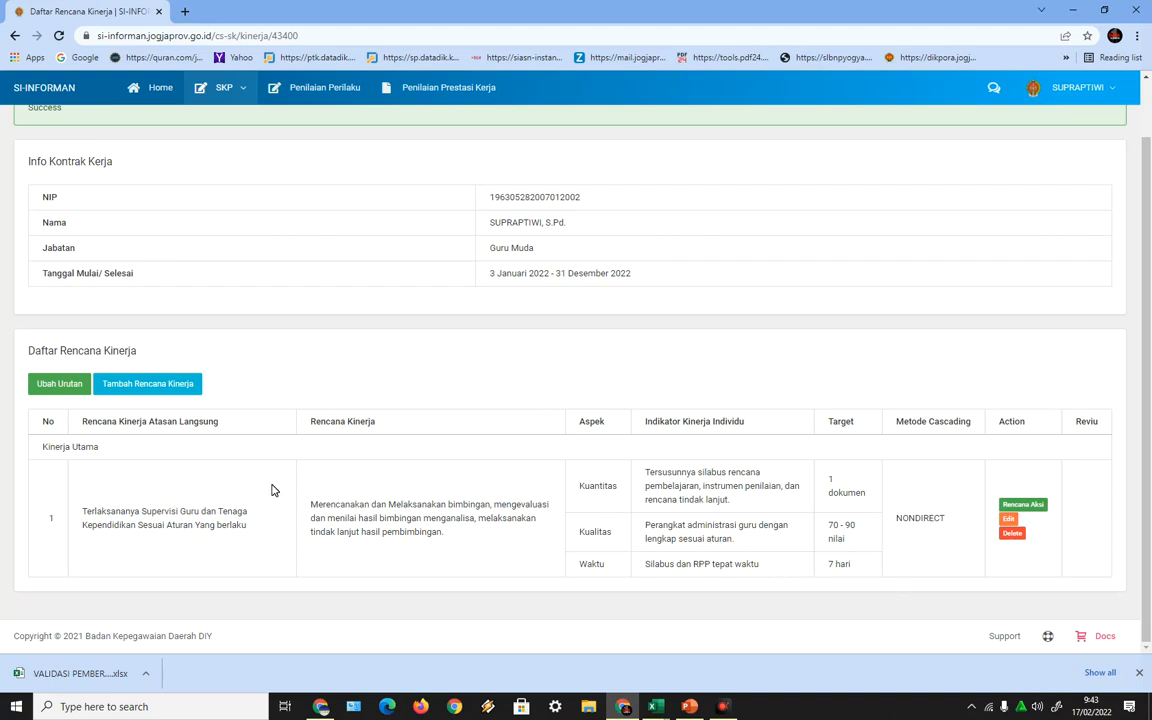
Add a new performance plan under the superior's plan "Terlaksananya Supervisi Guru dan Tenaga Kependidikan Sesuai Aturan Yang berlaku".
click(148, 385)
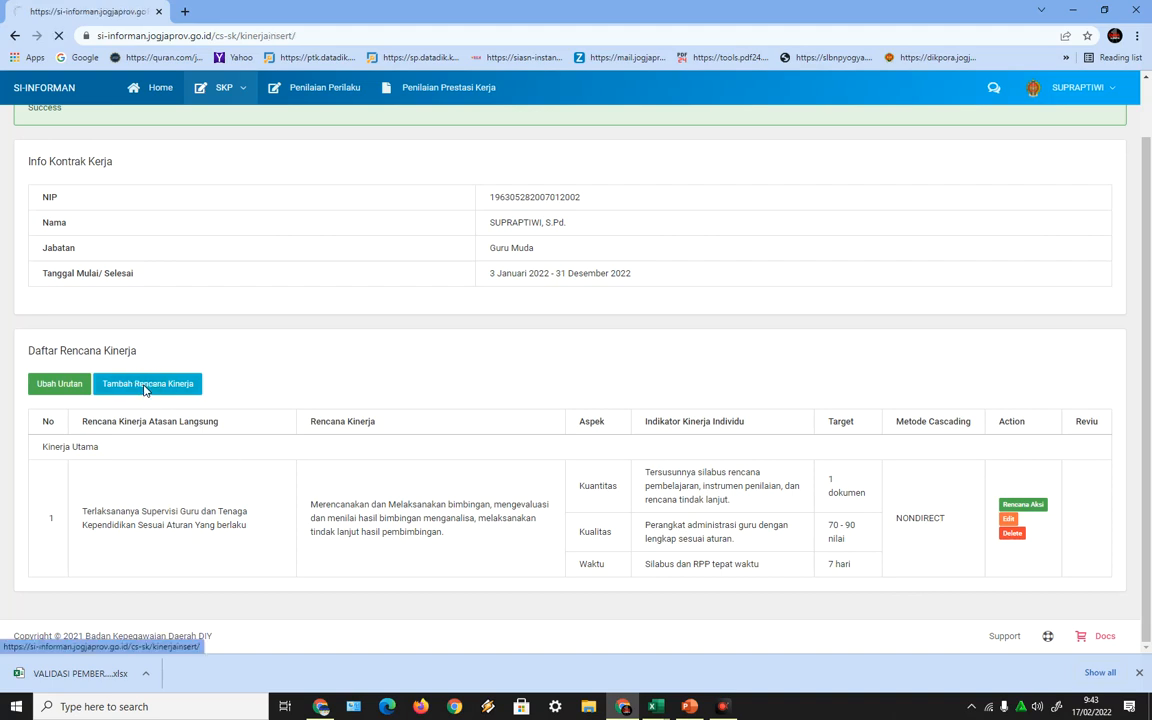
click(155, 238)
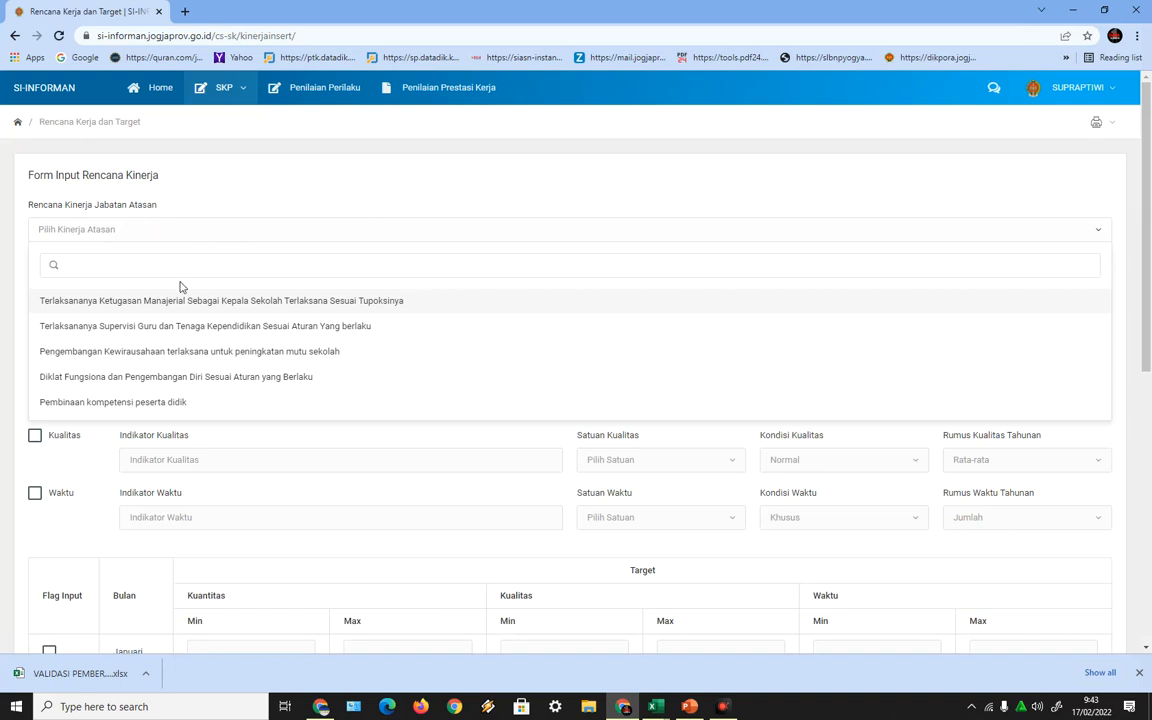
click(181, 330)
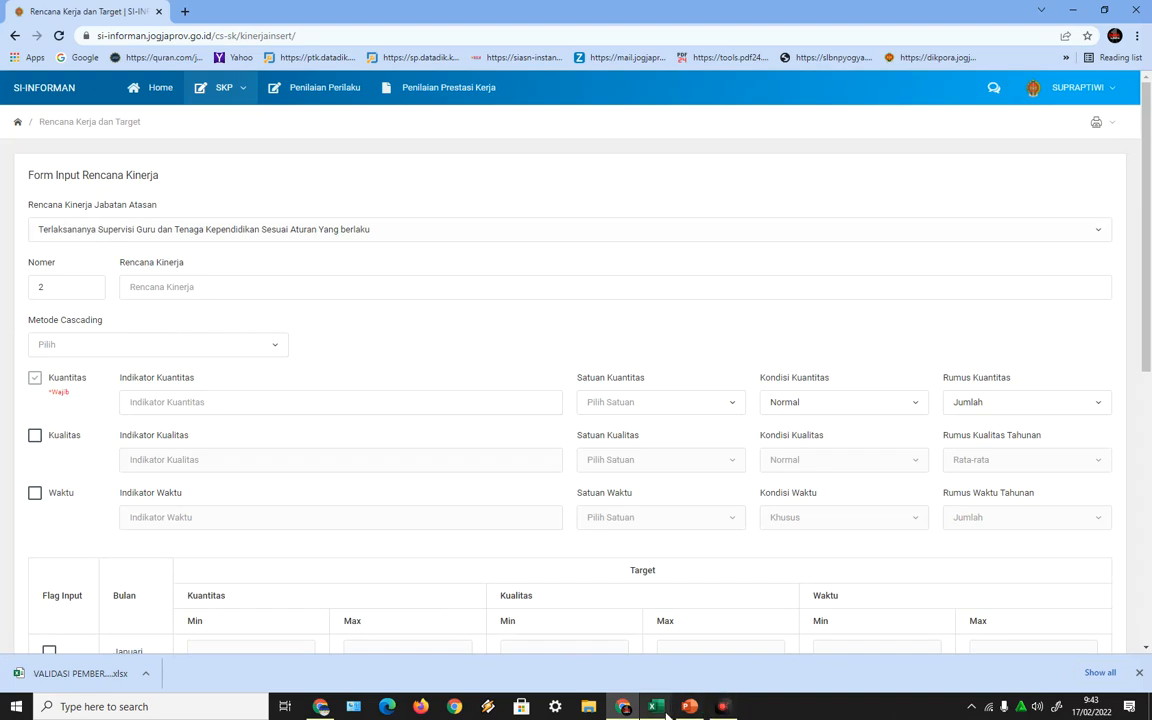
Copy "Mengikuti Diklat Fungsional lamanya 30 s.d 80 jam" from the Excel draft into Rencana Kinerja and set Metode Cascading to Non-Direct.
mouse_move(655, 706)
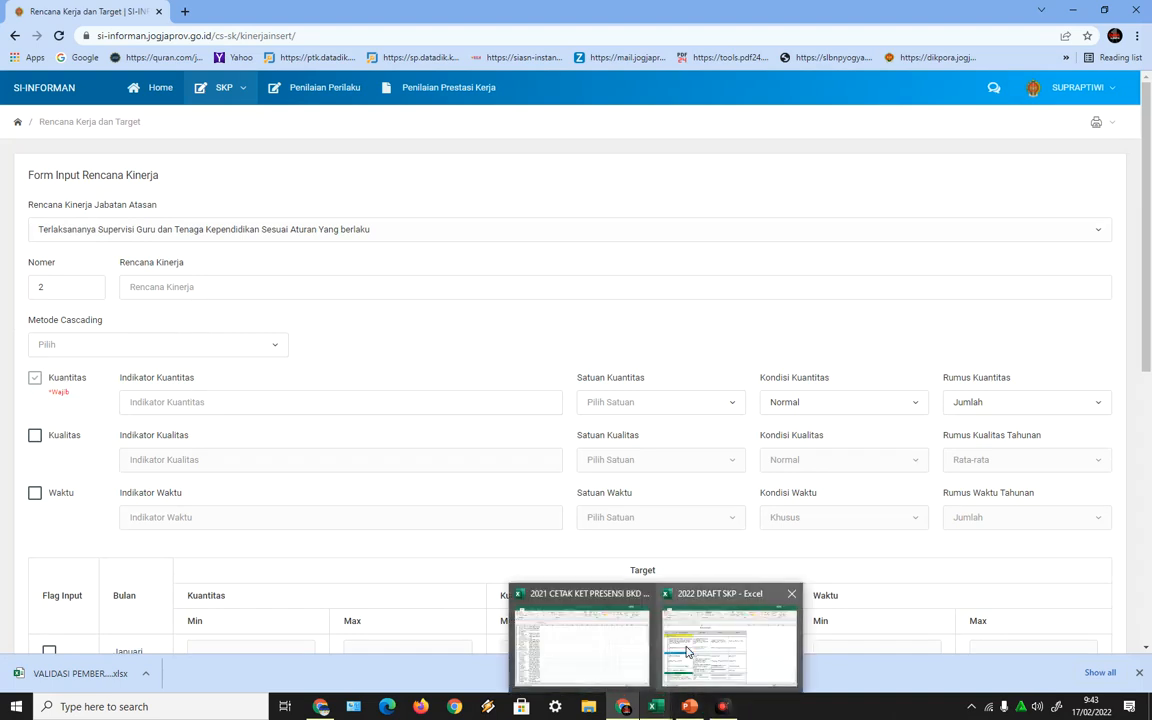
click(677, 682)
click(188, 364)
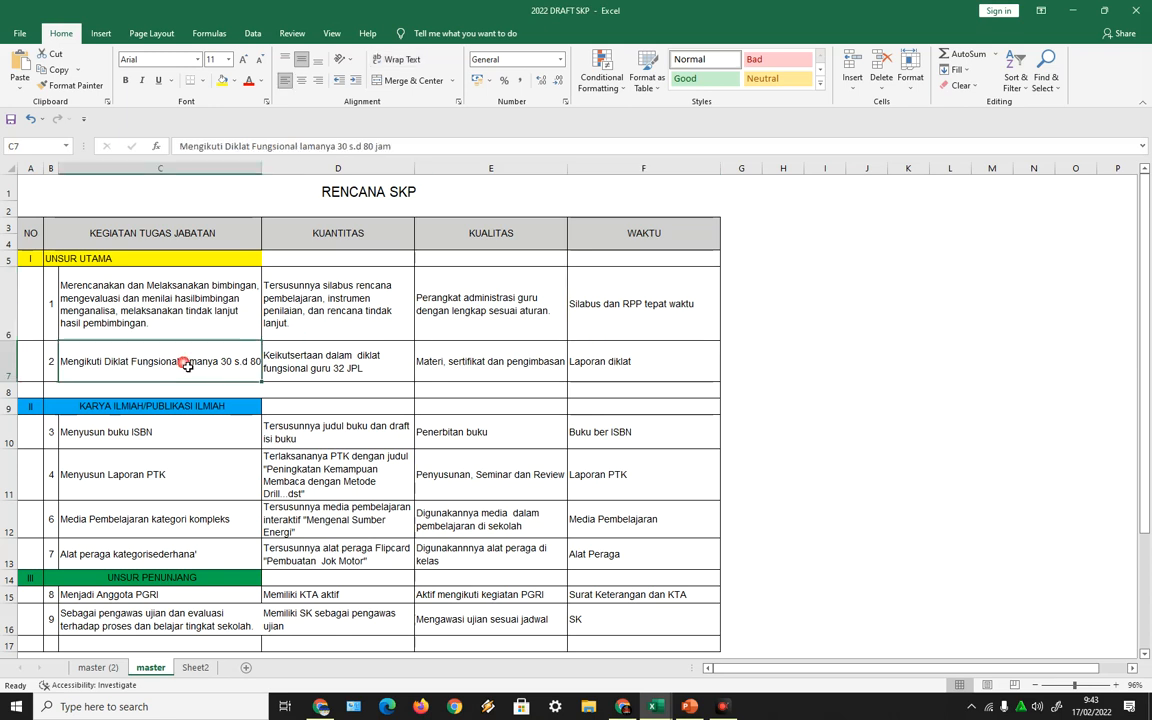
click(66, 72)
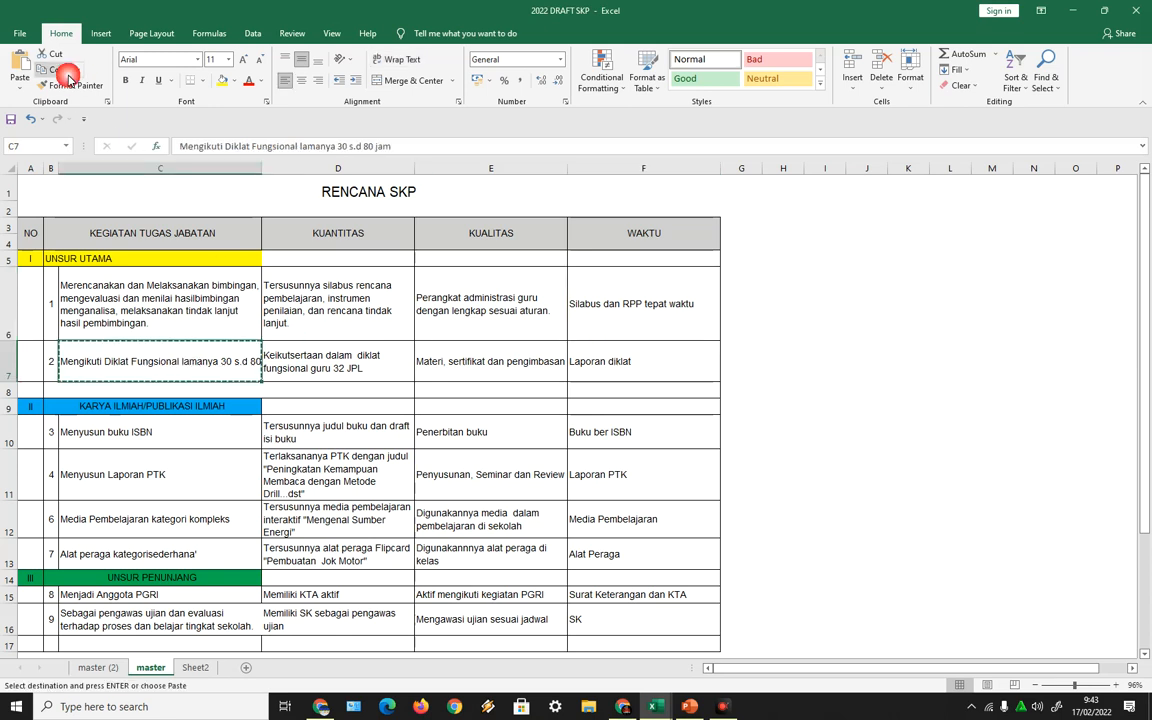
click(622, 706)
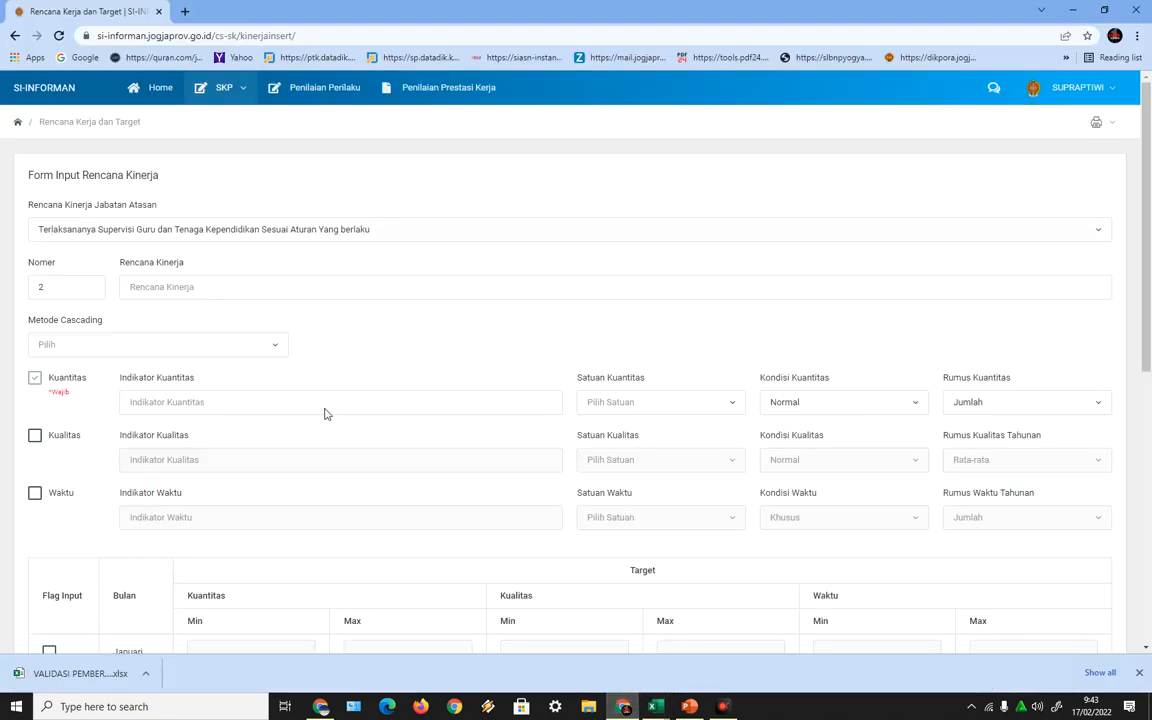
click(176, 287)
right_click(175, 286)
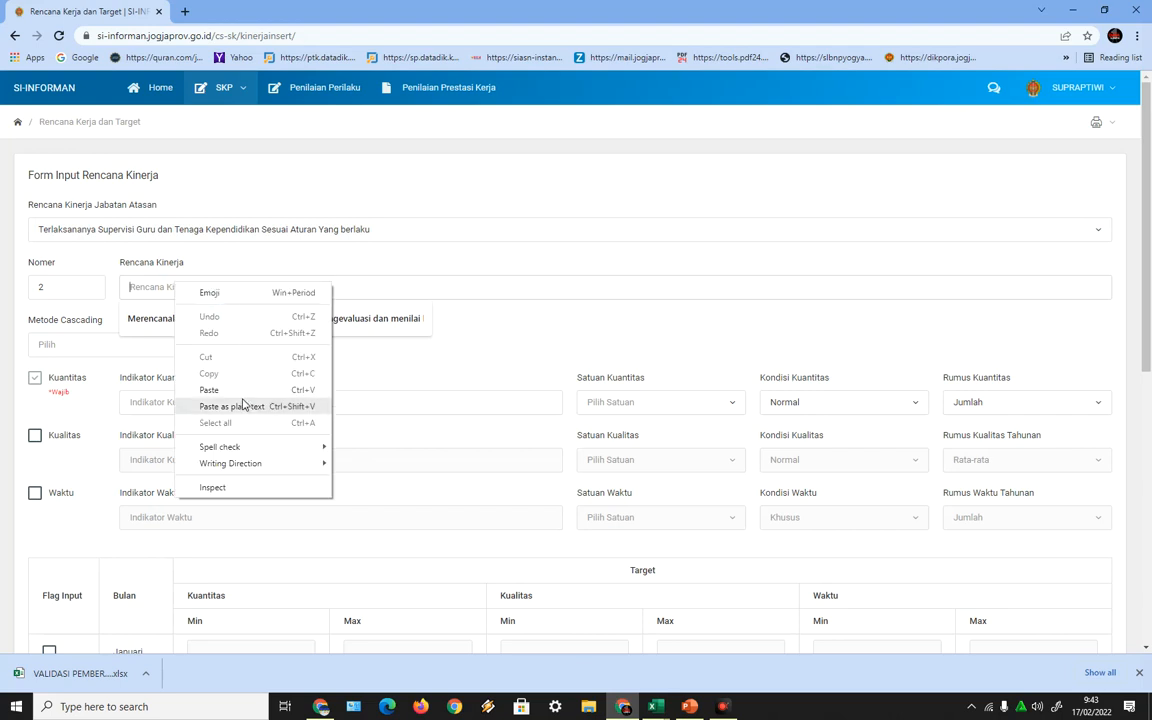
click(209, 390)
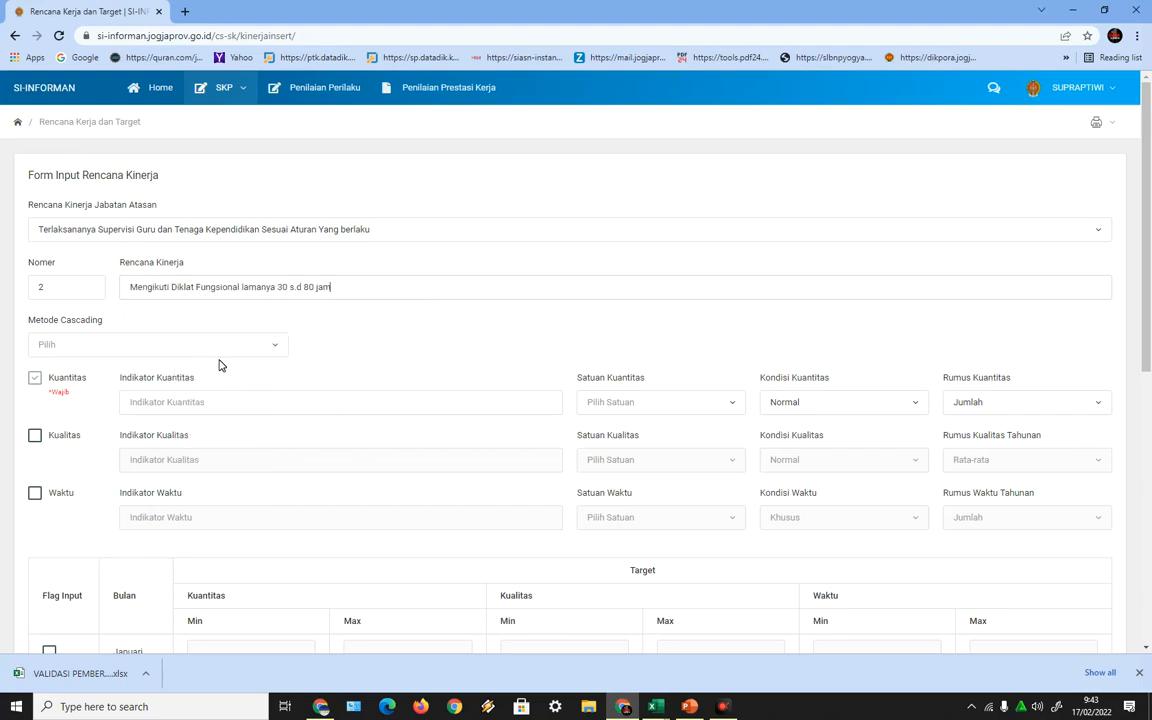
click(268, 352)
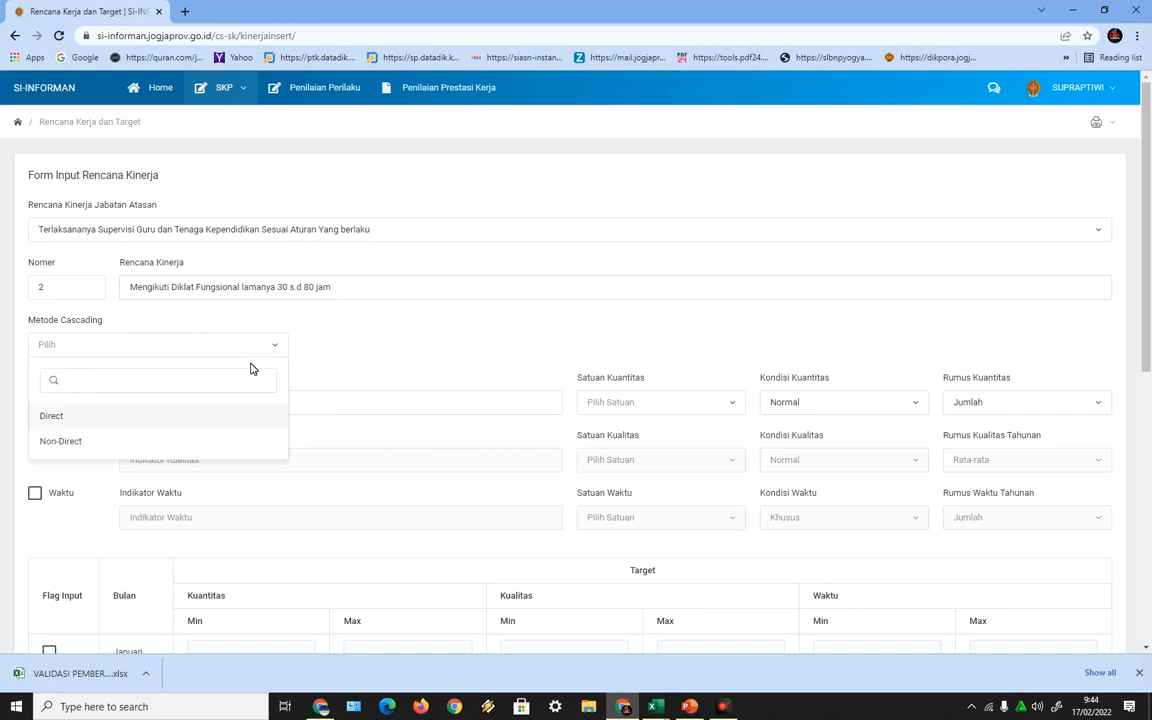
click(78, 442)
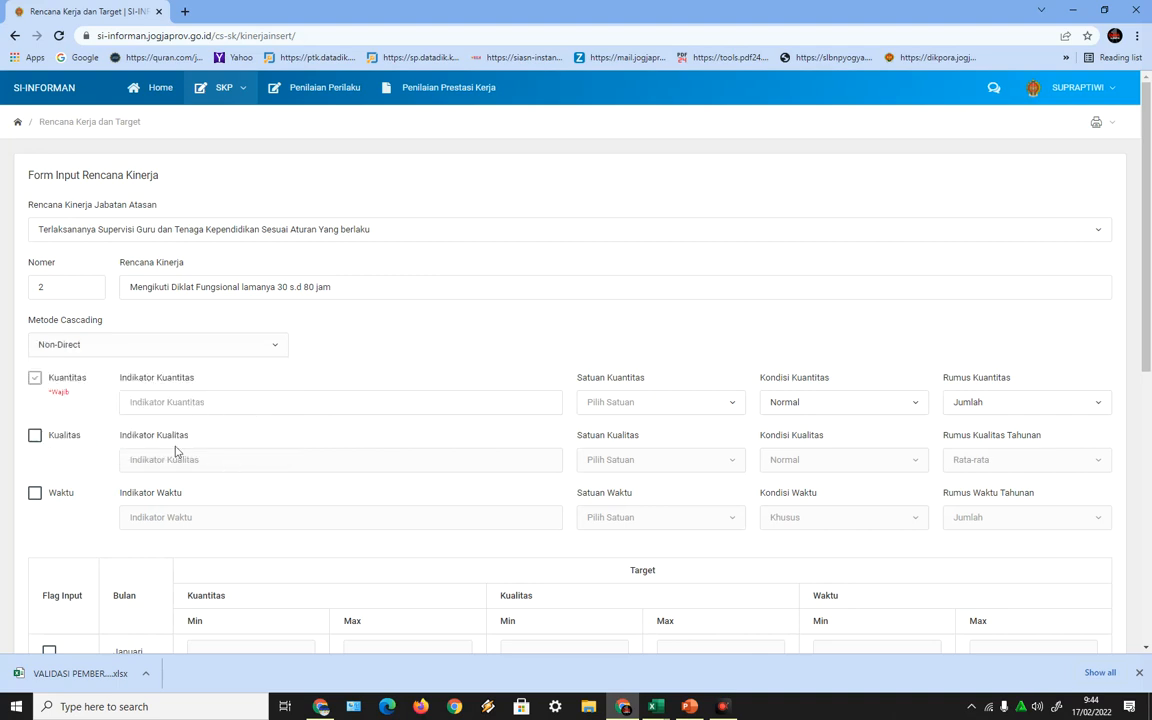
Copy the activity 2 Kuantitas text "Keikutsertaan dalam diklat fungsional guru 32 JPL" from the Excel draft into Indikator Kuantitas.
mouse_move(655, 706)
click(677, 660)
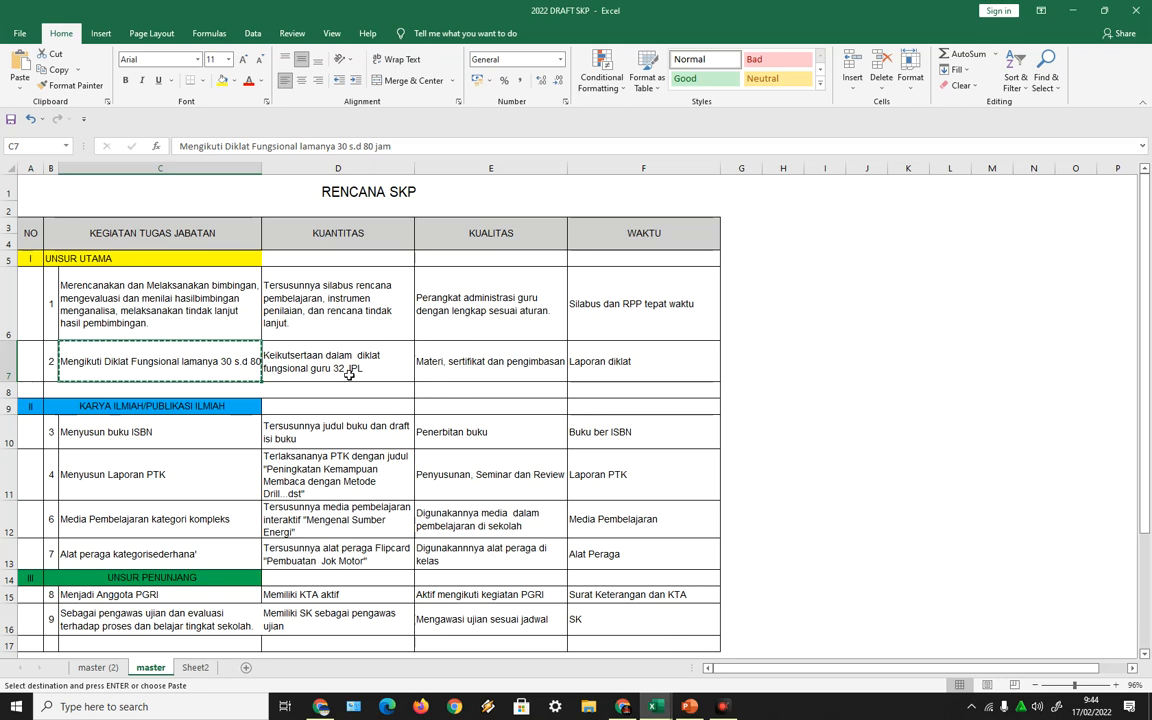
click(385, 372)
click(55, 69)
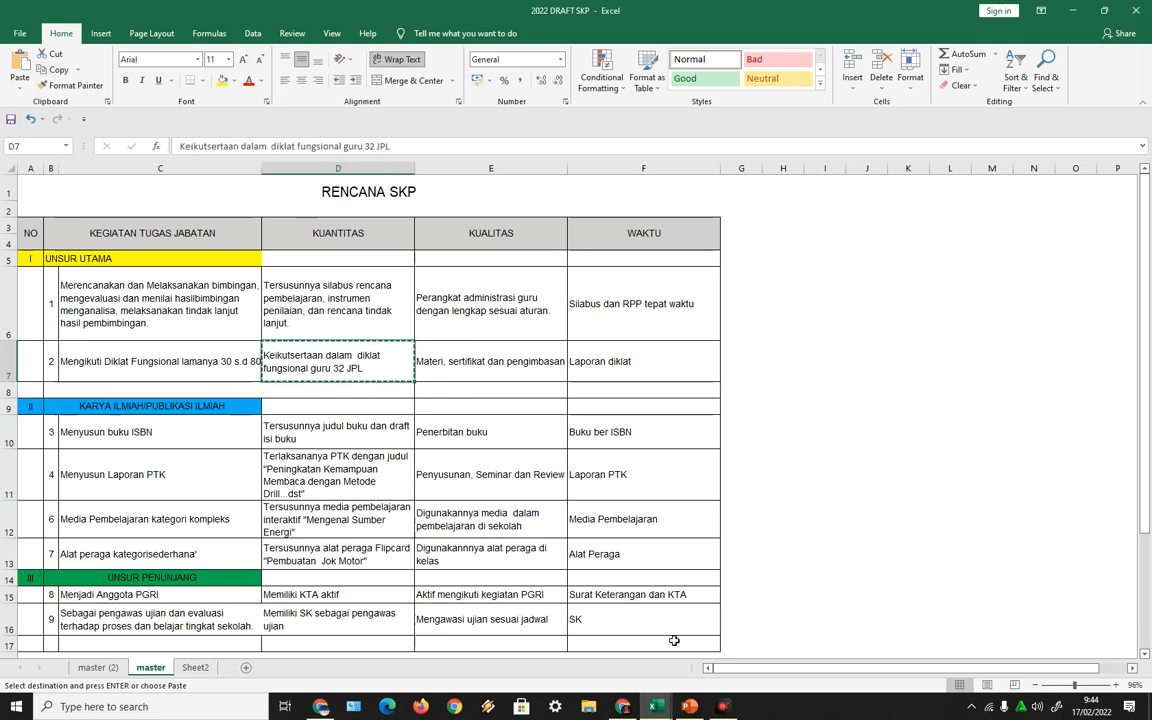
click(622, 706)
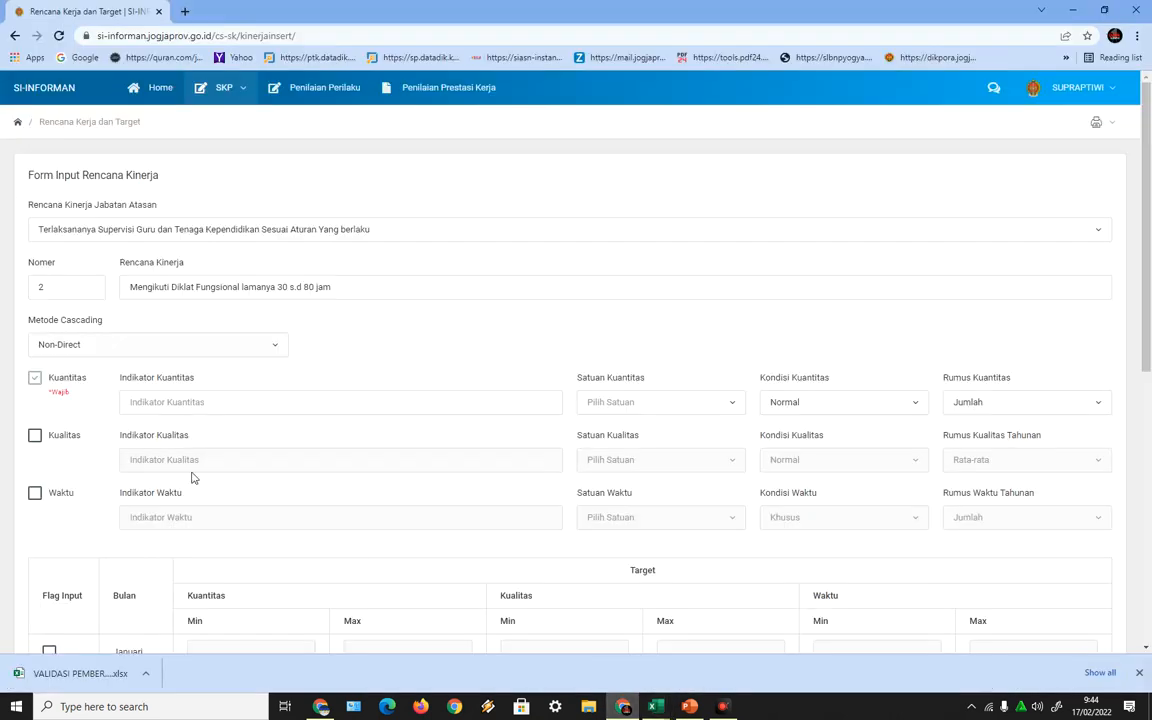
click(141, 404)
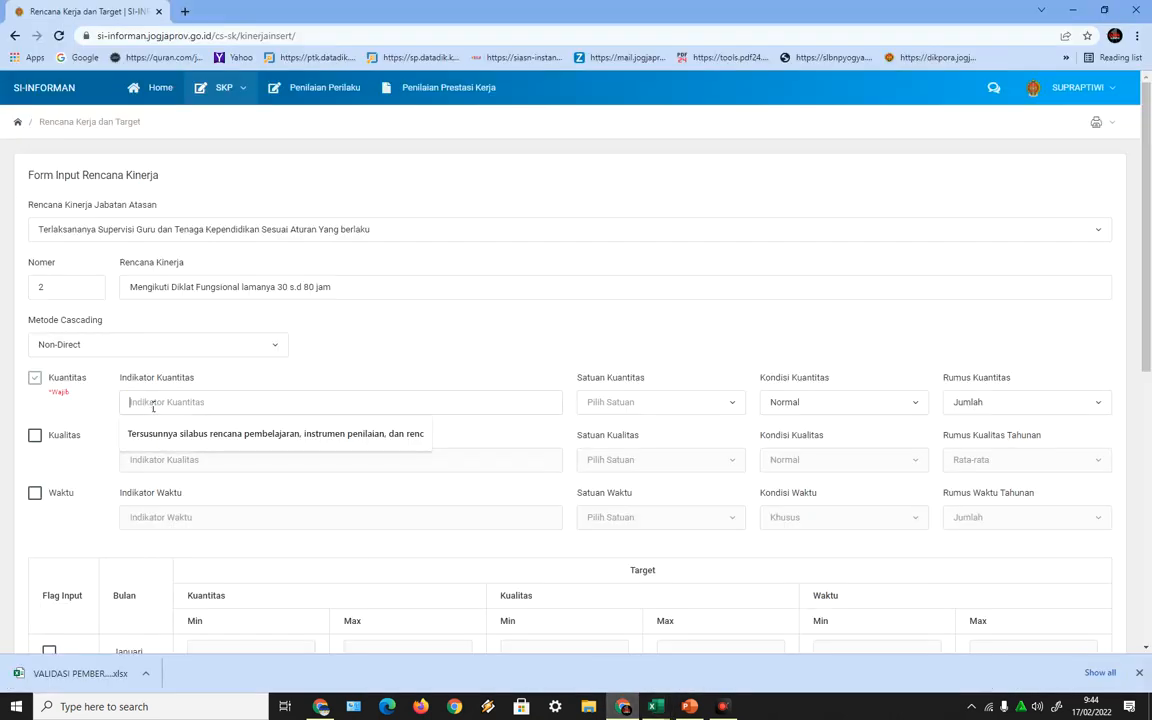
right_click(153, 407)
click(195, 507)
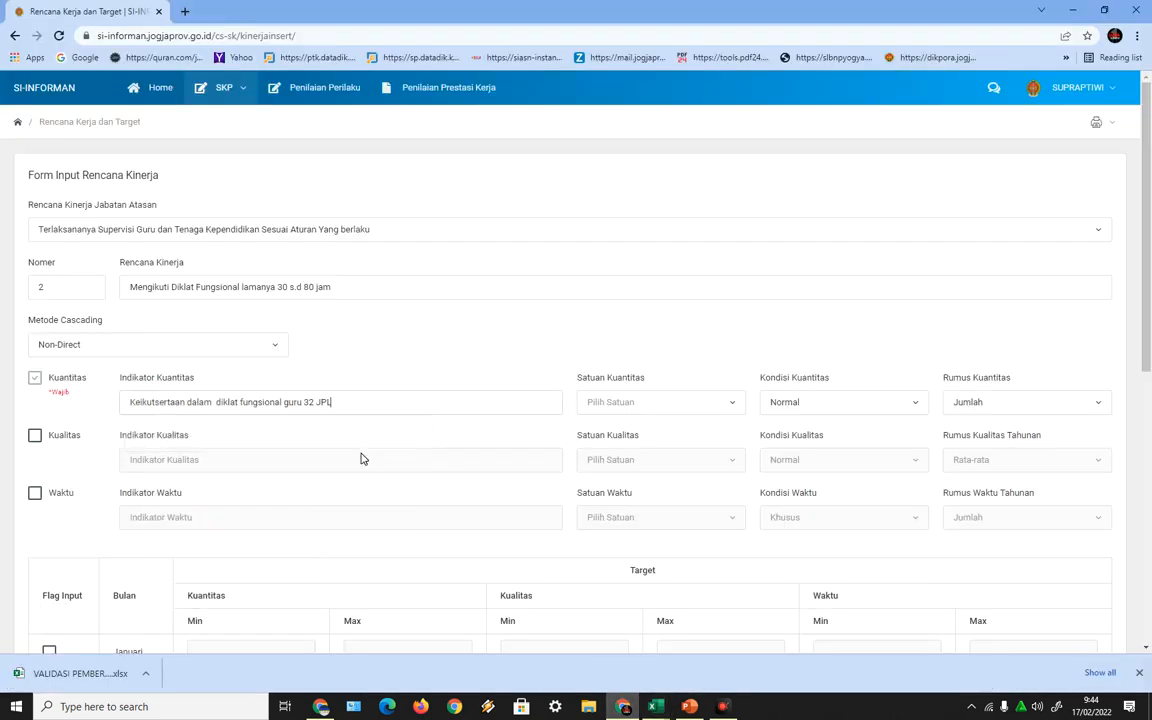
Set Satuan Kuantitas to Kegiatan.
click(704, 406)
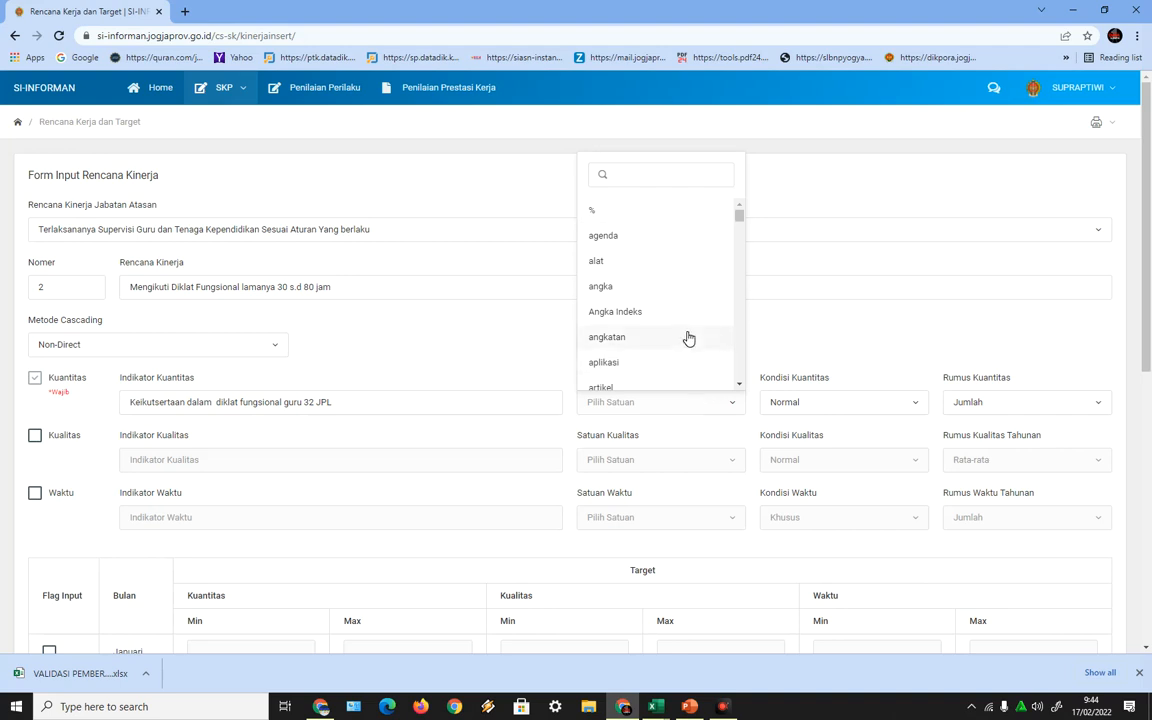
text(k)
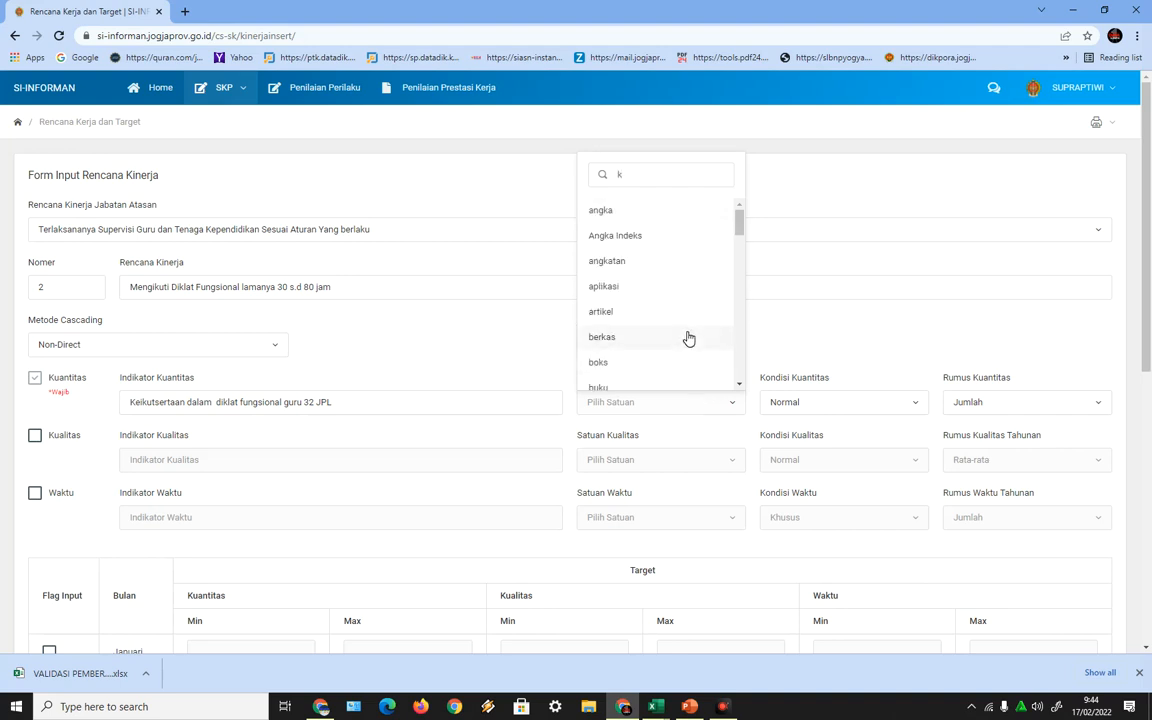
text(e)
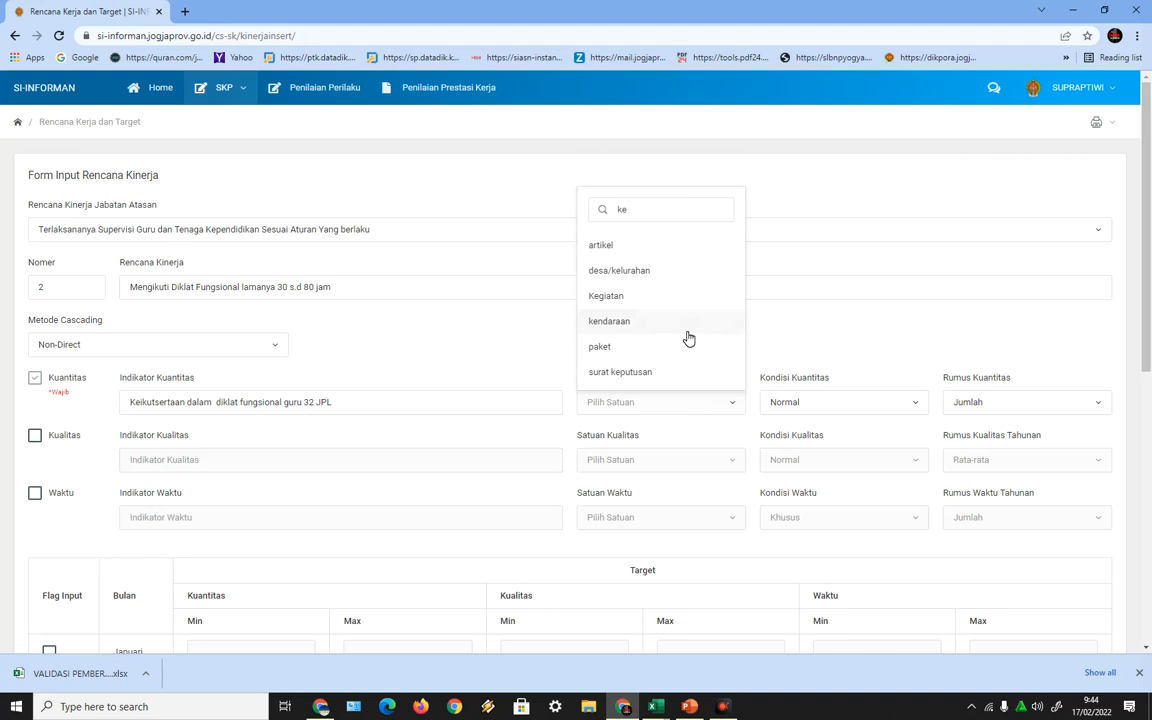
click(588, 295)
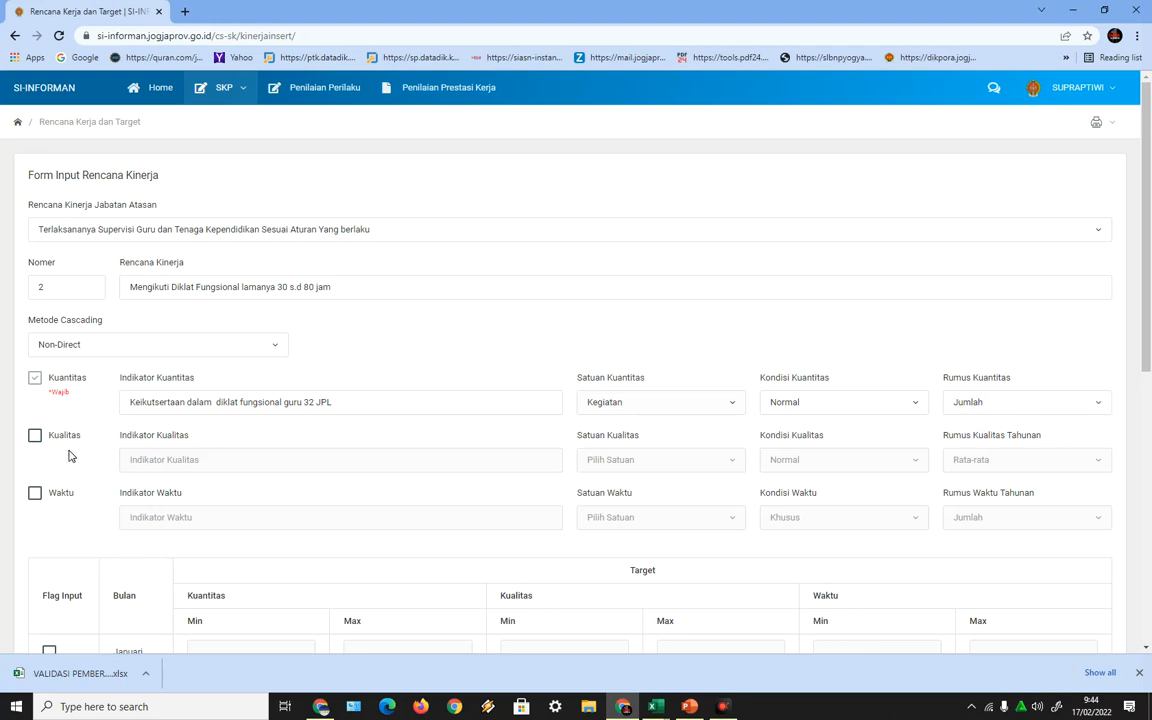
Enable Kualitas and copy "Materi, sertifikat dan pengimbasan" from the Excel draft into Indikator Kualitas.
click(36, 438)
mouse_move(655, 705)
click(662, 665)
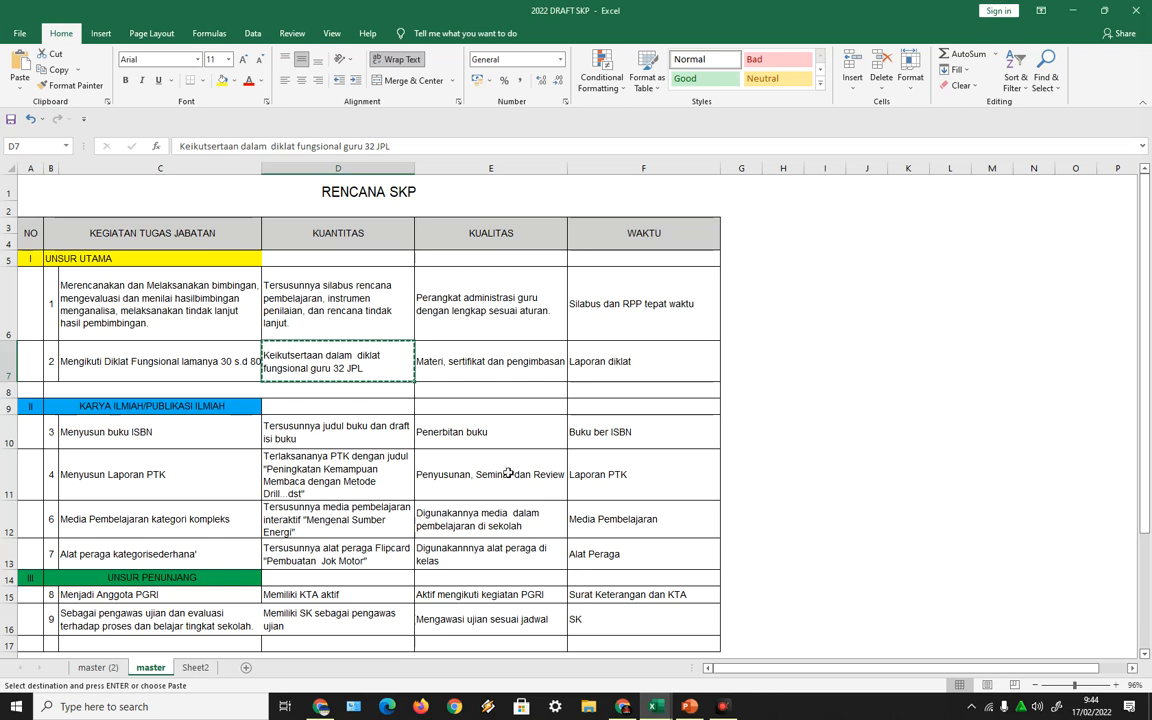
click(470, 355)
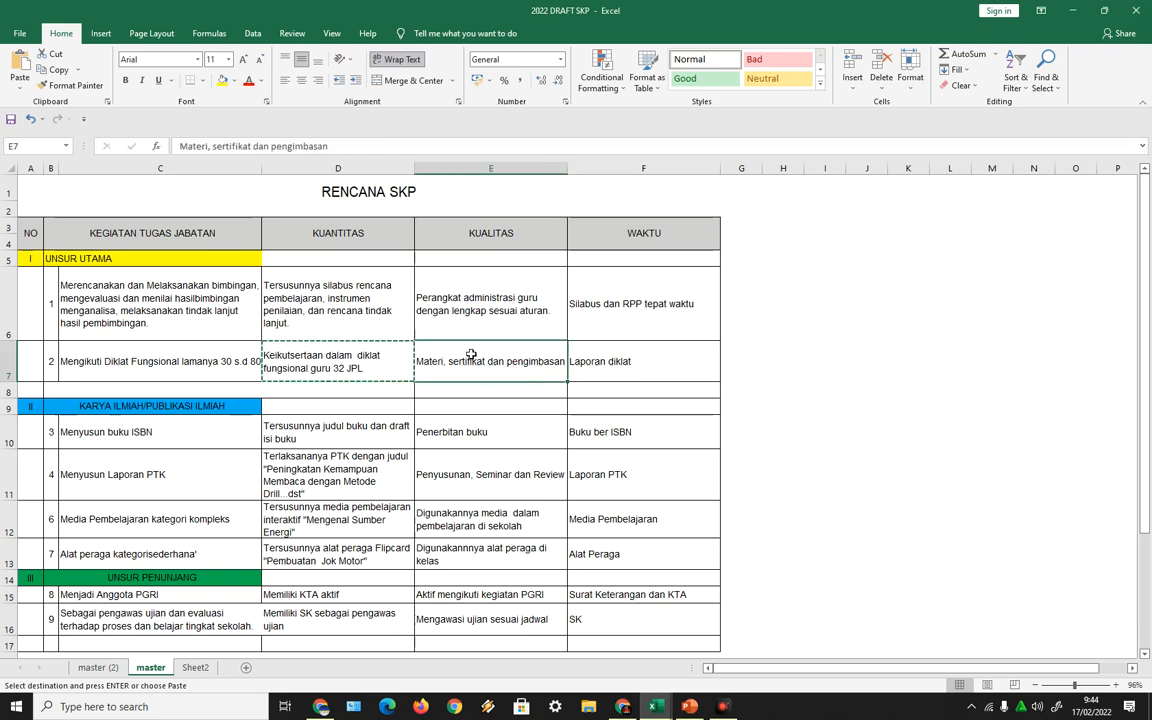
click(52, 69)
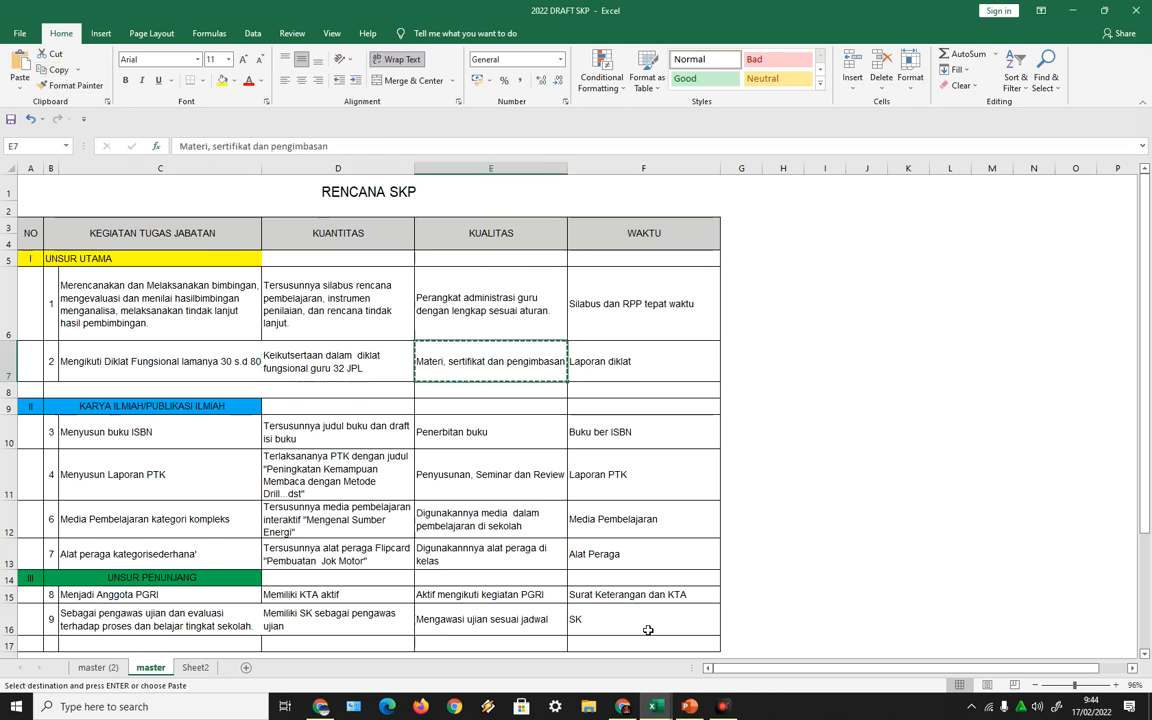
key(alt+Tab)
click(268, 462)
right_click(258, 465)
click(300, 571)
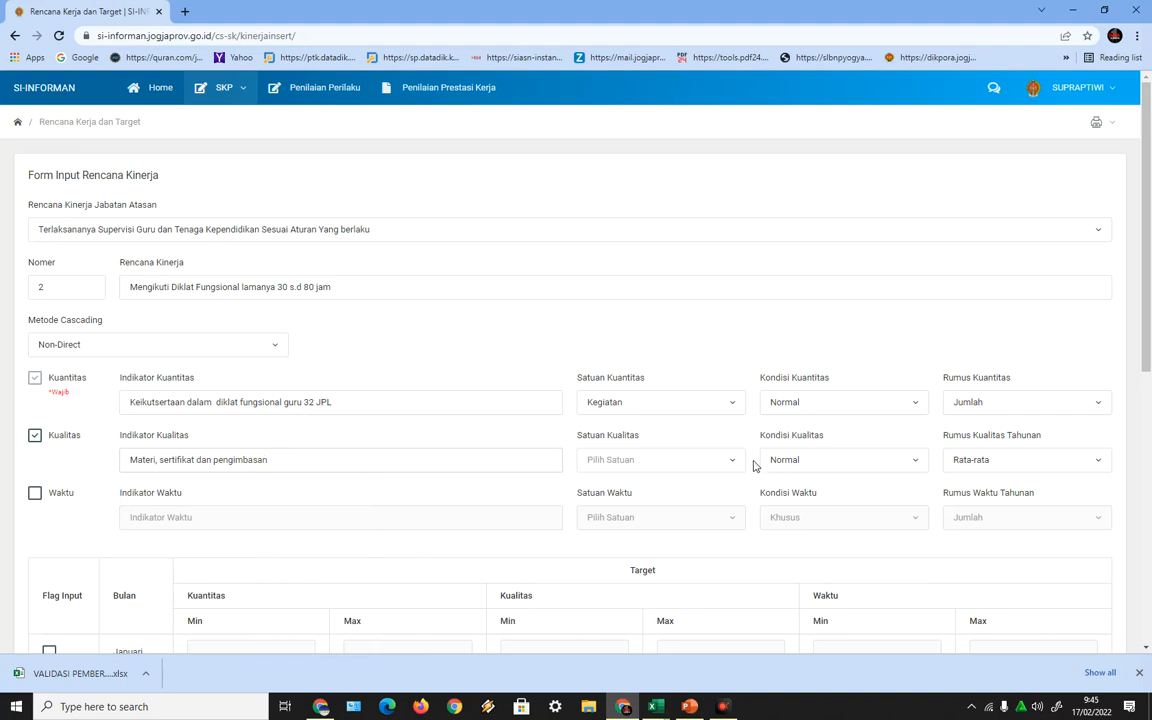
Set Satuan Kualitas to Nilai and Rumus Kualitas Tahunan to Rata-rata.
click(697, 459)
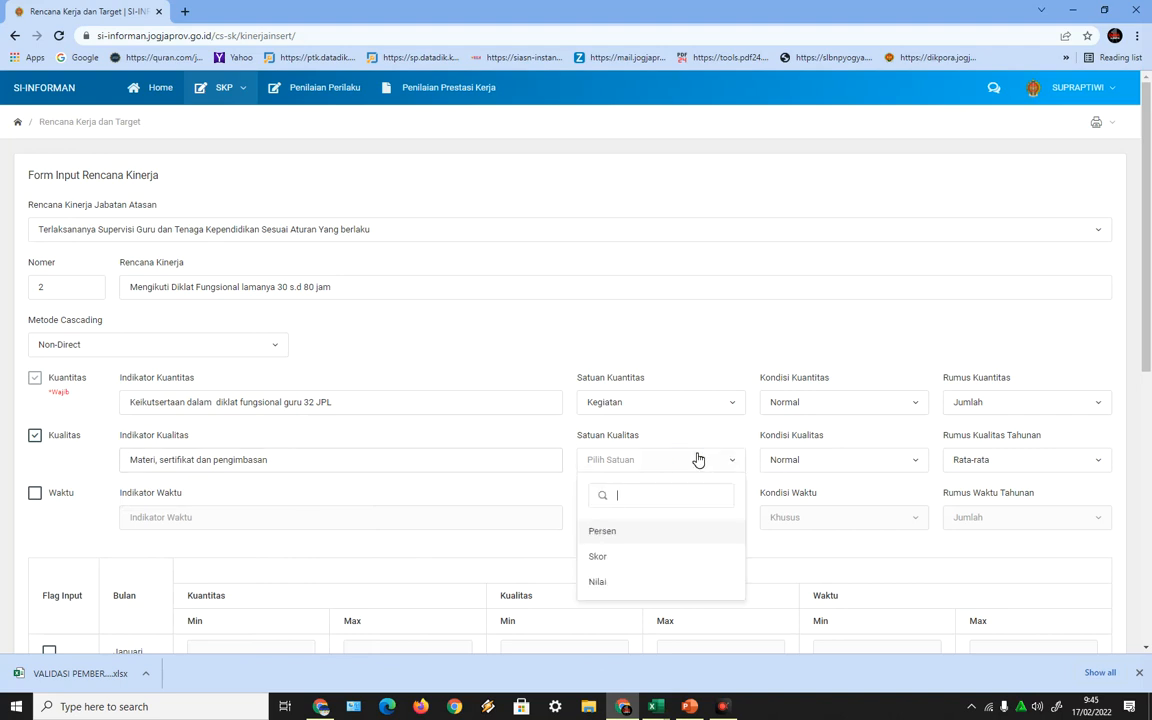
click(598, 585)
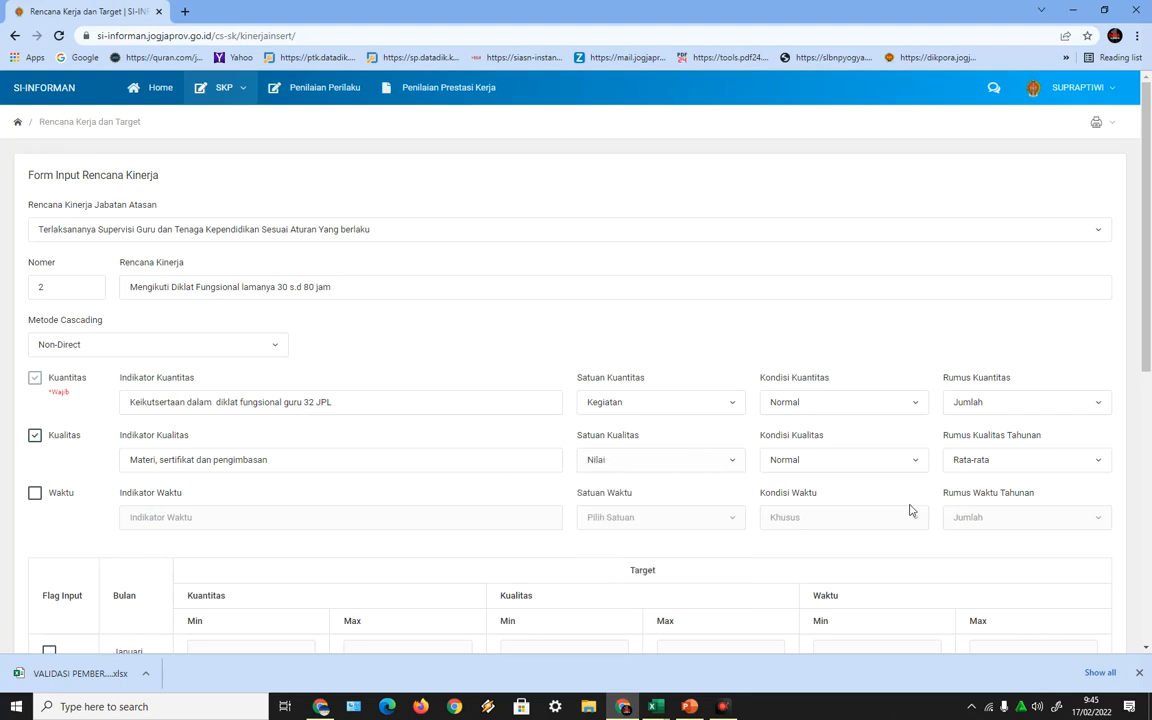
click(1080, 463)
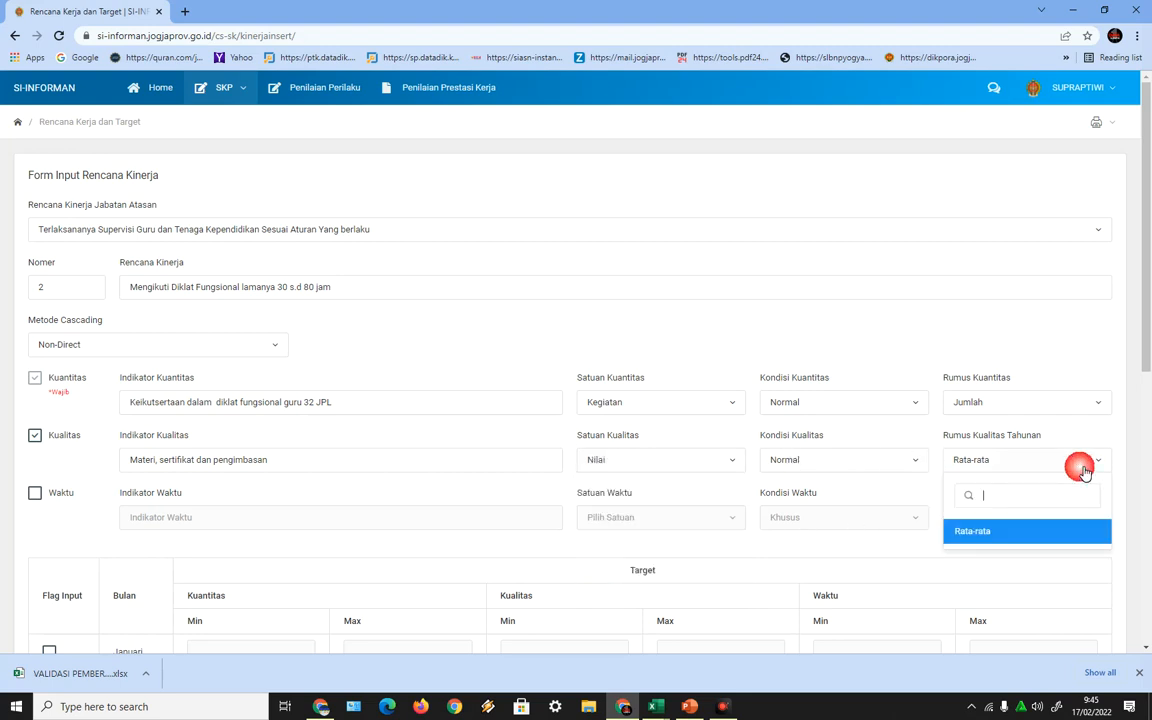
click(1028, 530)
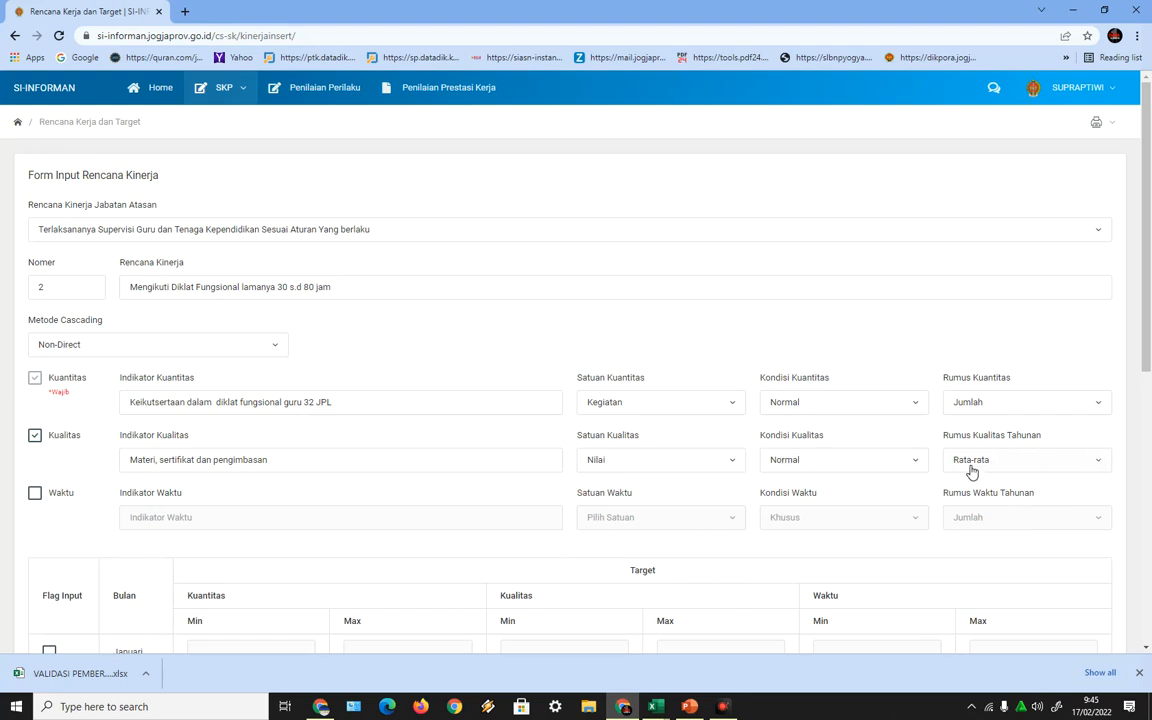
Enable Waktu, with "Laporan diklat" copied from the Excel draft as its indicator and Jam as its unit.
click(40, 498)
mouse_move(667, 706)
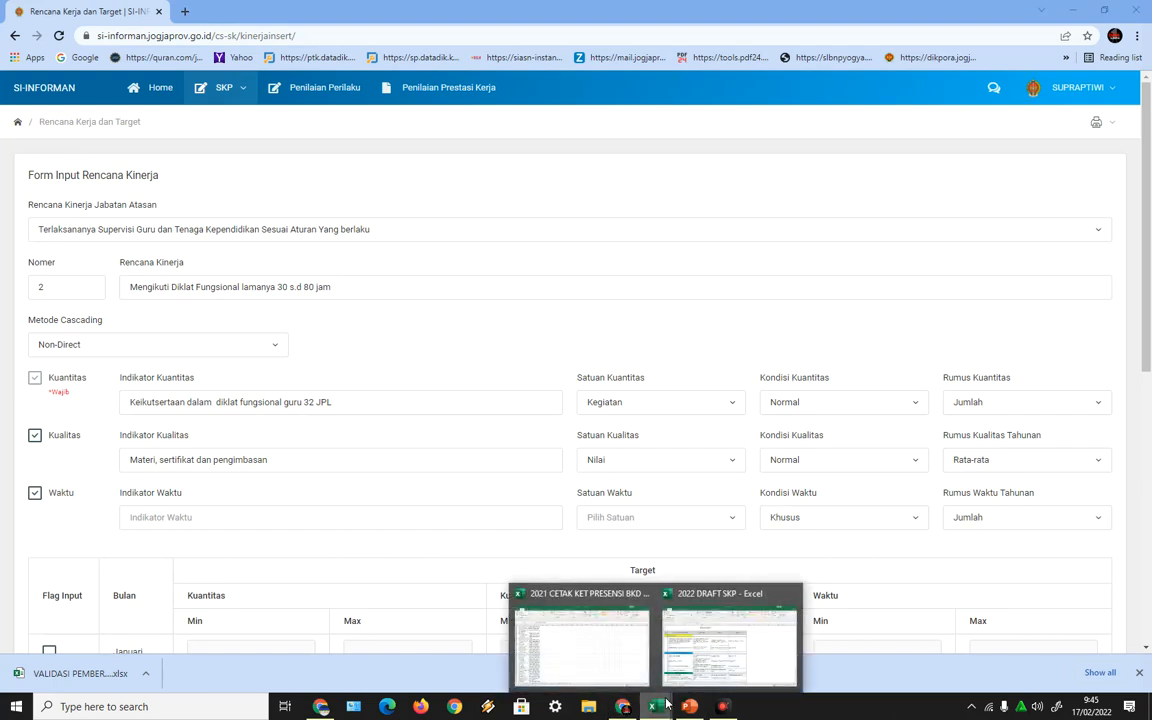
click(690, 640)
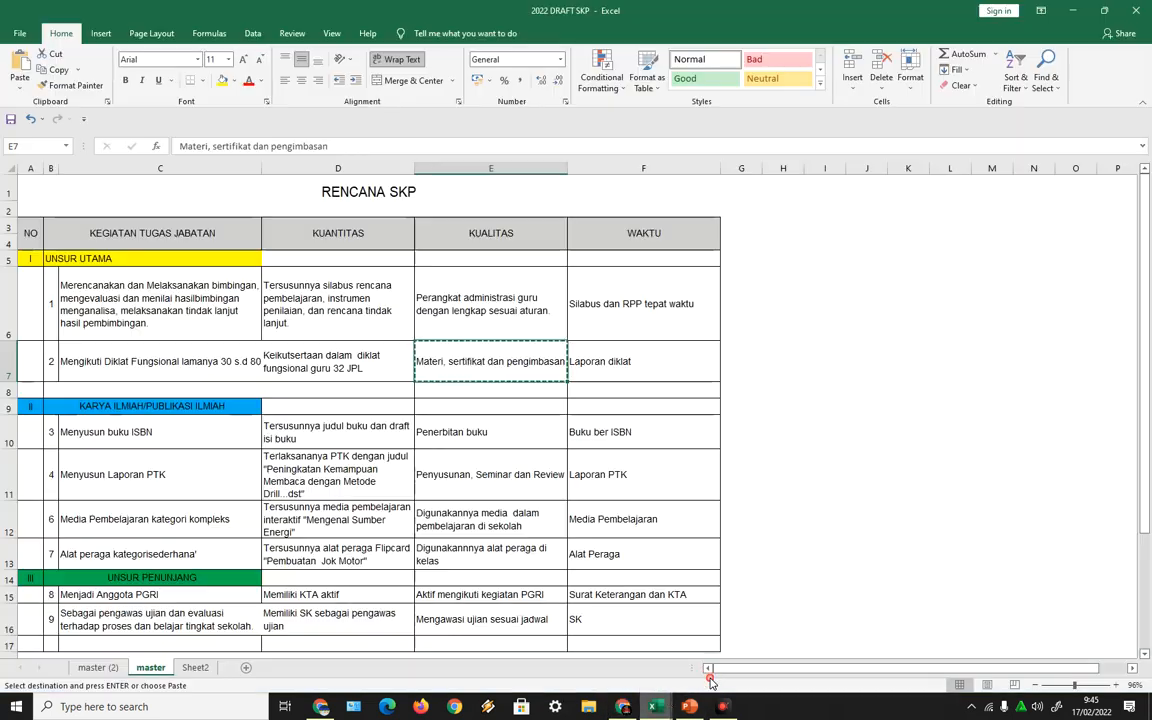
click(626, 379)
click(65, 76)
click(624, 708)
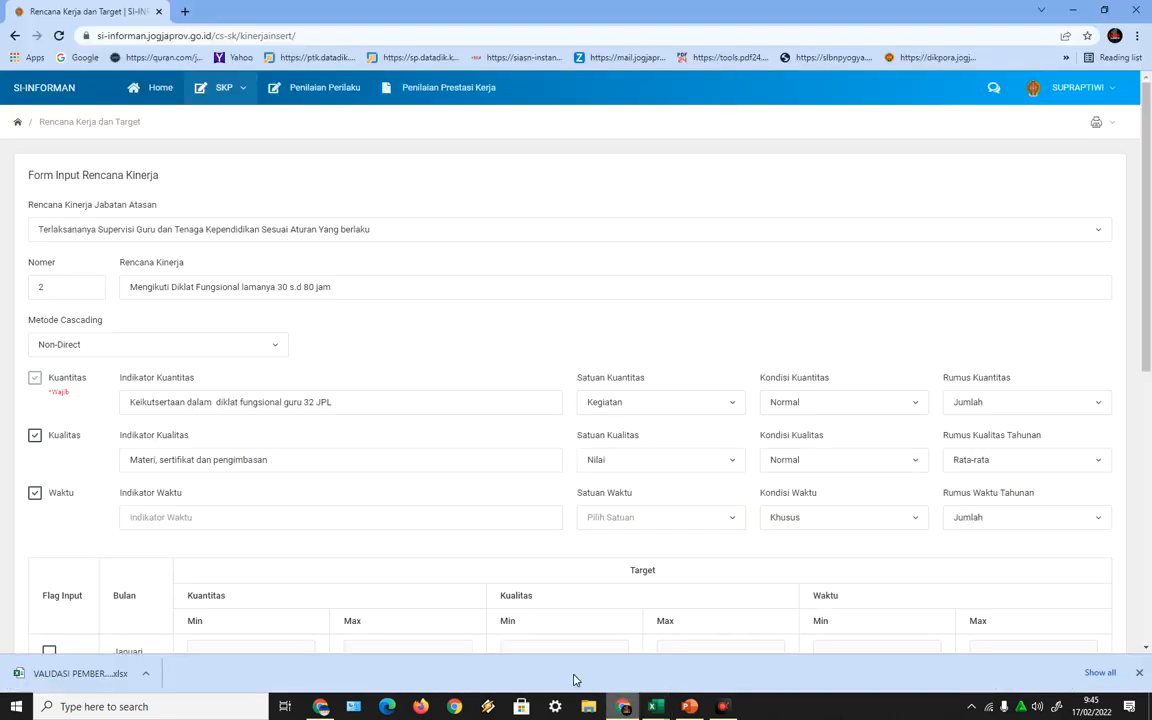
click(215, 523)
right_click(236, 520)
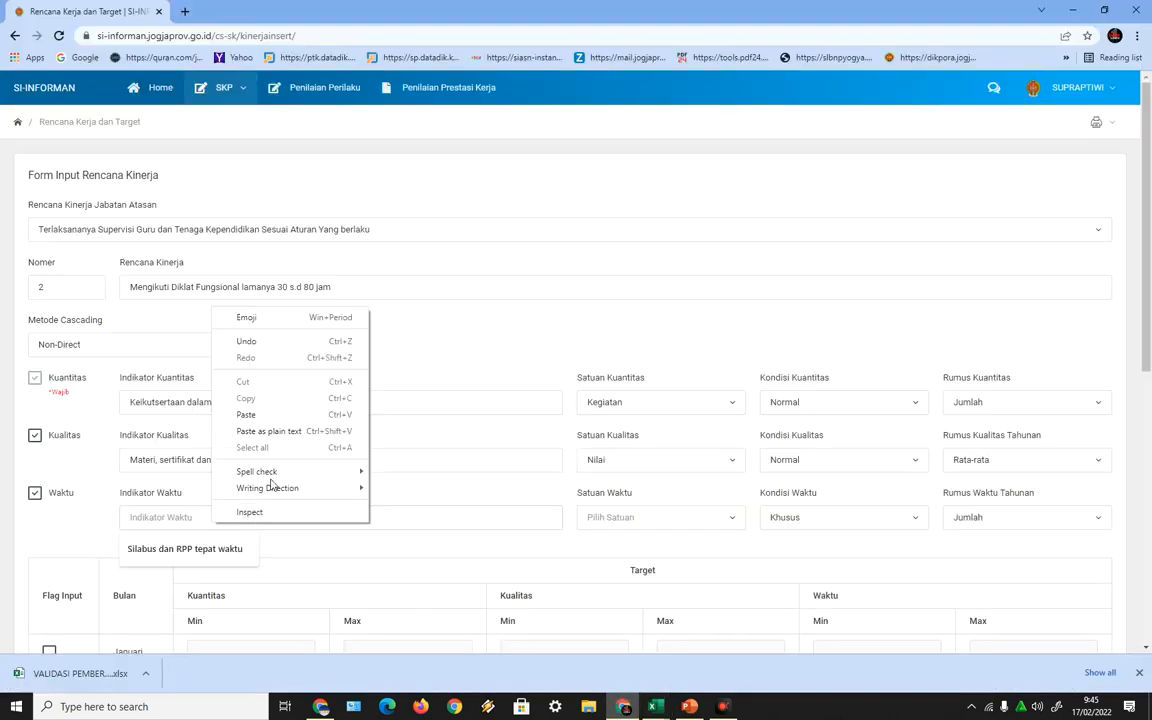
click(276, 412)
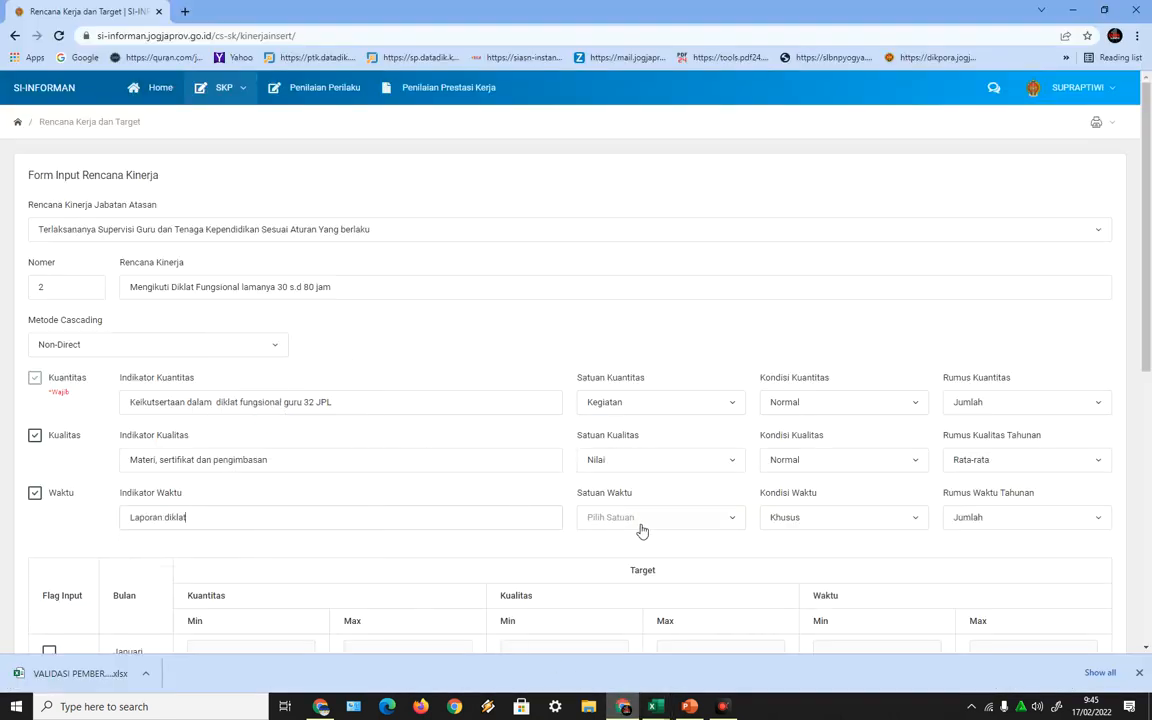
click(679, 519)
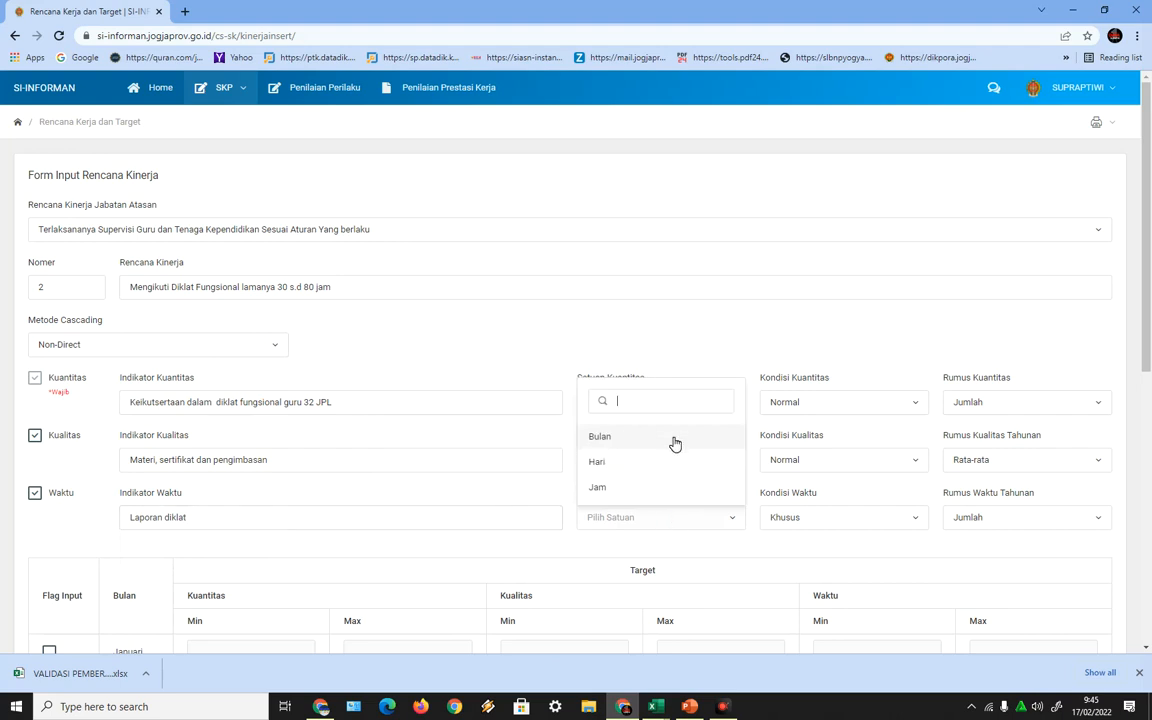
click(601, 487)
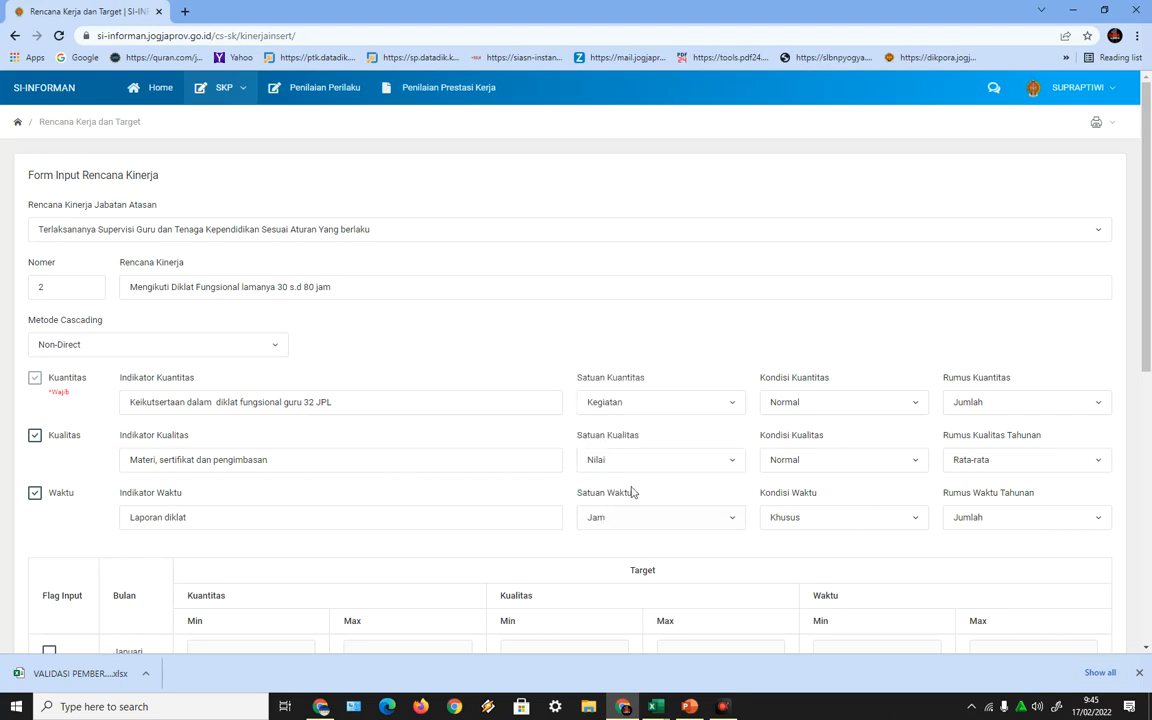
Keep Kondisi Waktu at Khusus and Rumus Waktu Tahunan at Jumlah, and set Satuan Waktu to Hari.
click(859, 521)
click(1039, 545)
scroll(680, 527, down, 1)
scroll(680, 527, down, 1)
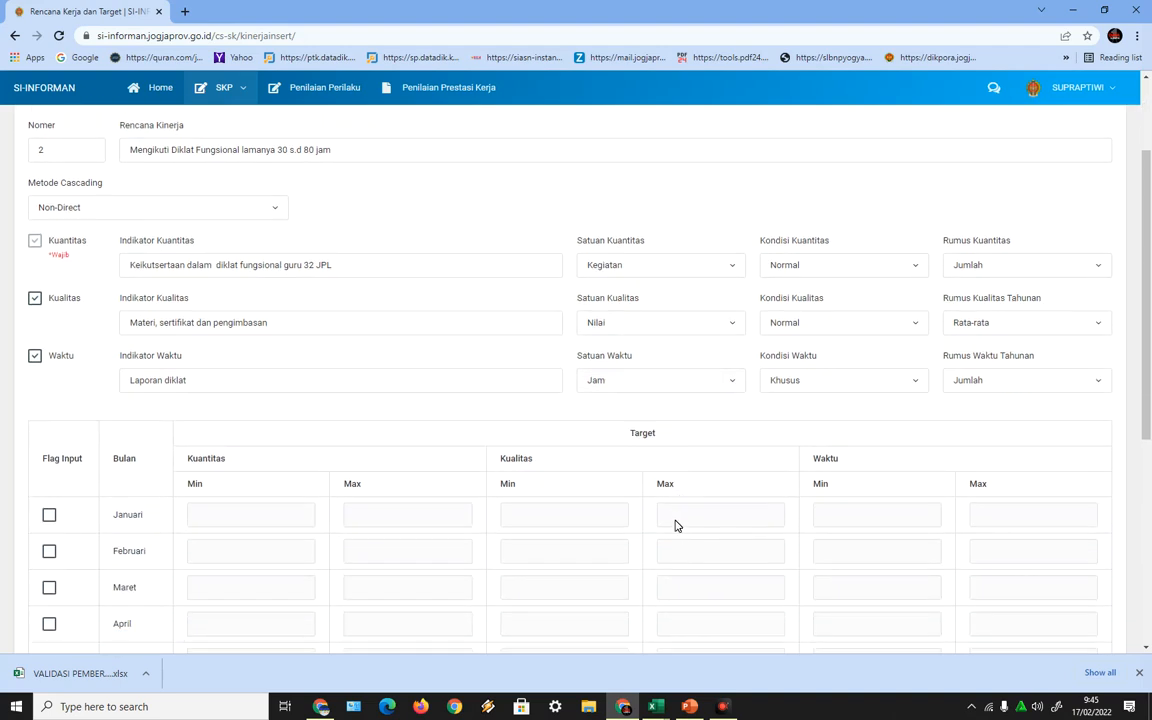
click(724, 388)
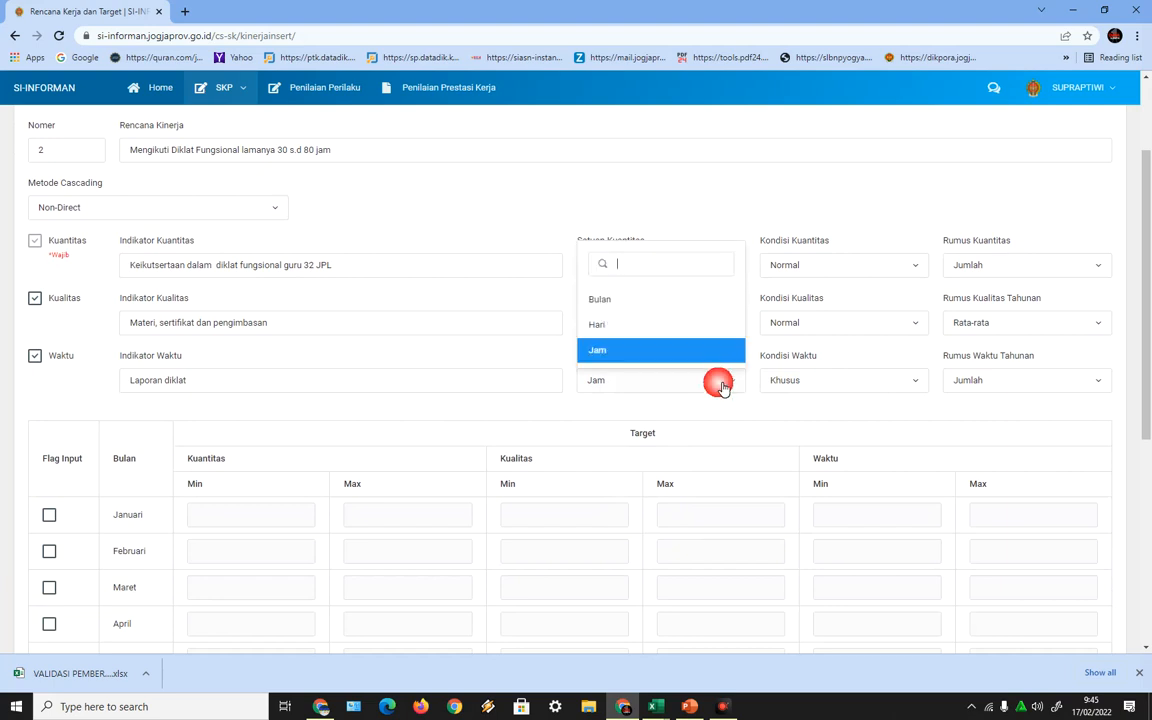
click(651, 325)
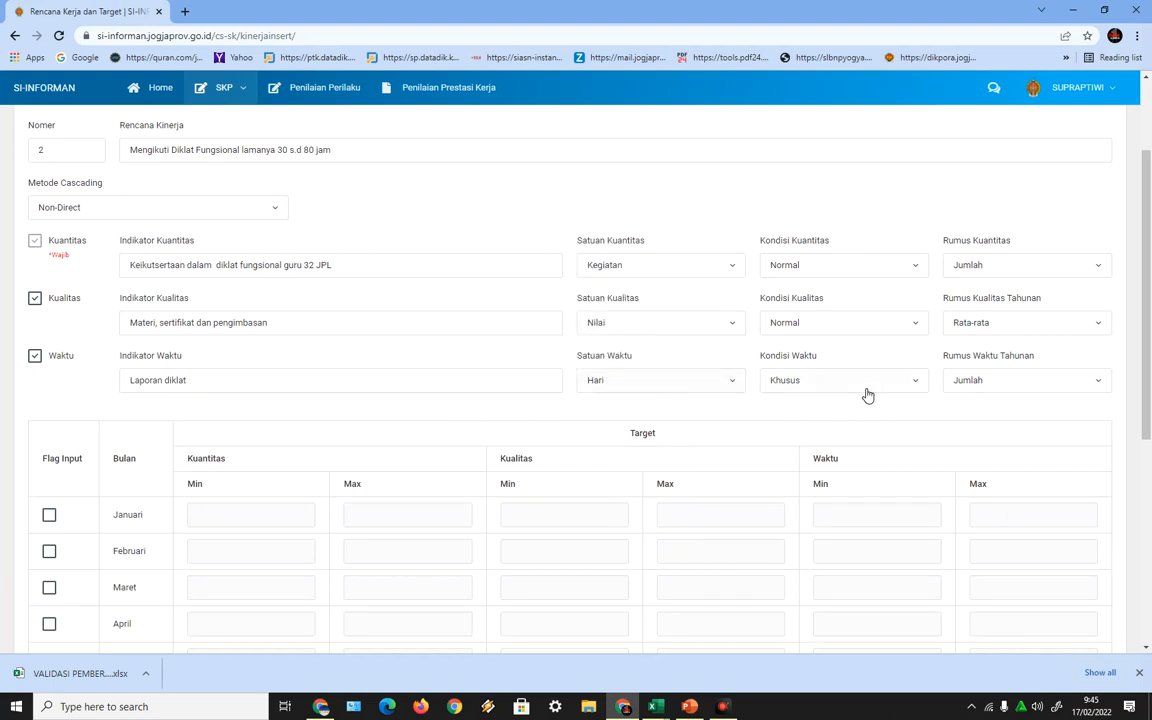
Flag Oktober for target input and set its maximum Kuantitas target to 1.
scroll(290, 500, down, 4)
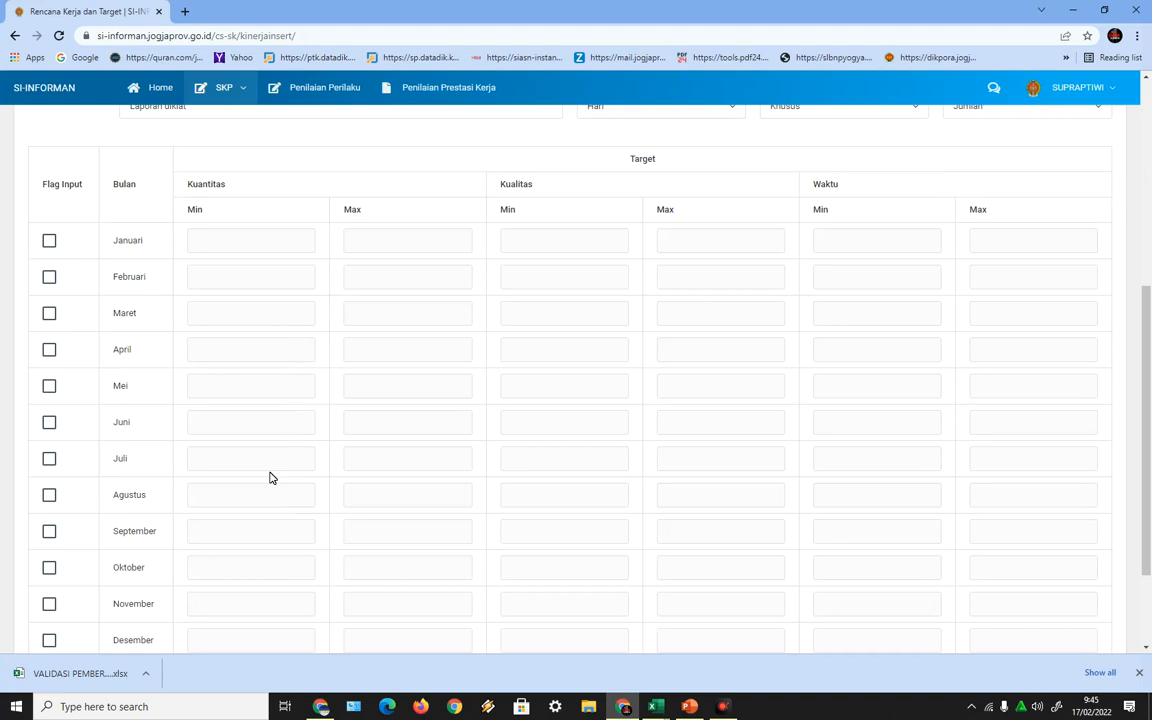
scroll(154, 407, up, 5)
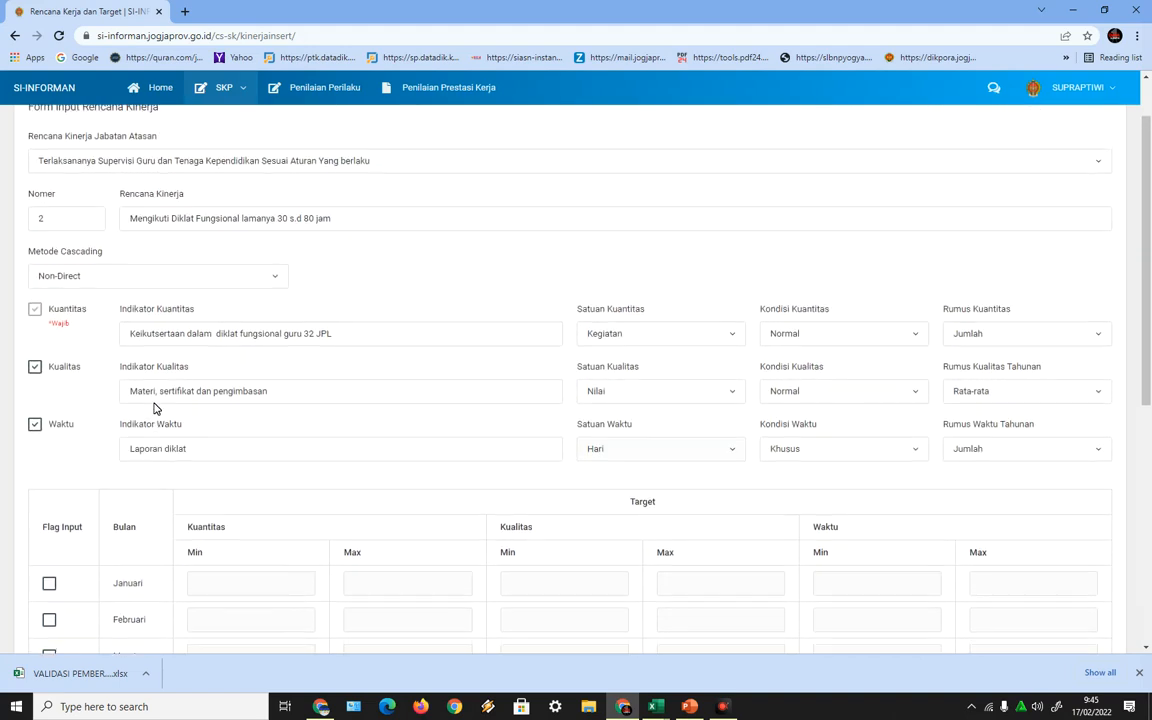
scroll(156, 408, down, 3)
scroll(154, 407, down, 3)
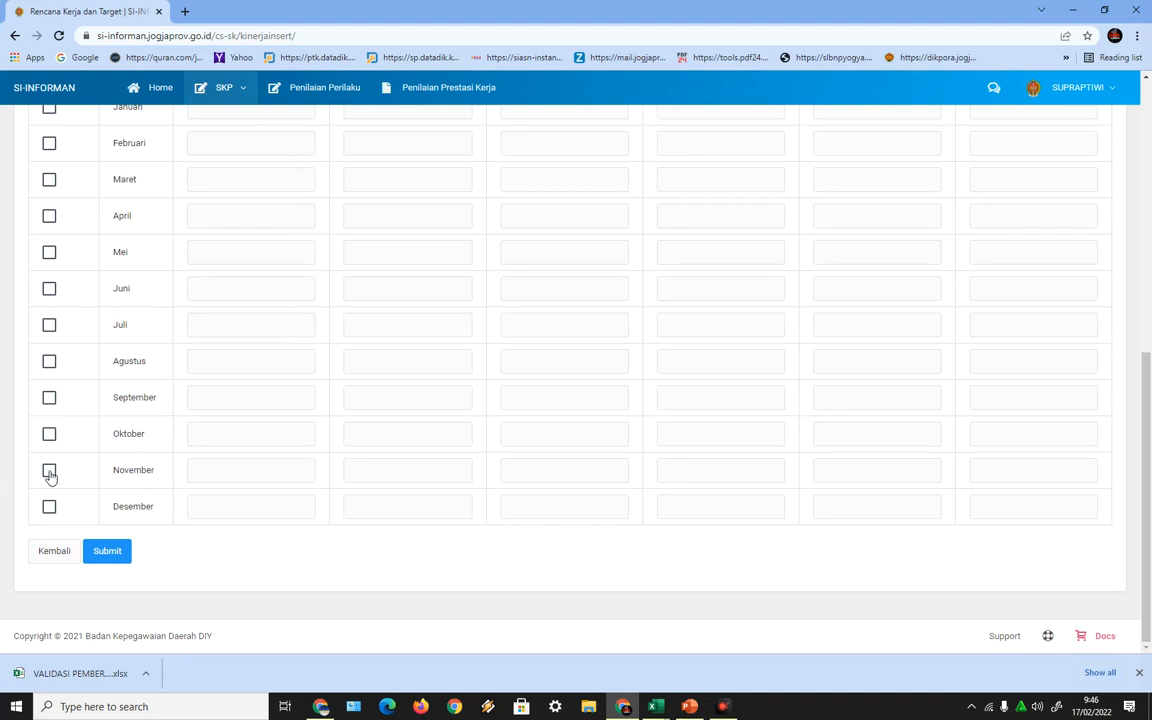
click(51, 436)
scroll(257, 452, up, 2)
scroll(253, 461, up, 1)
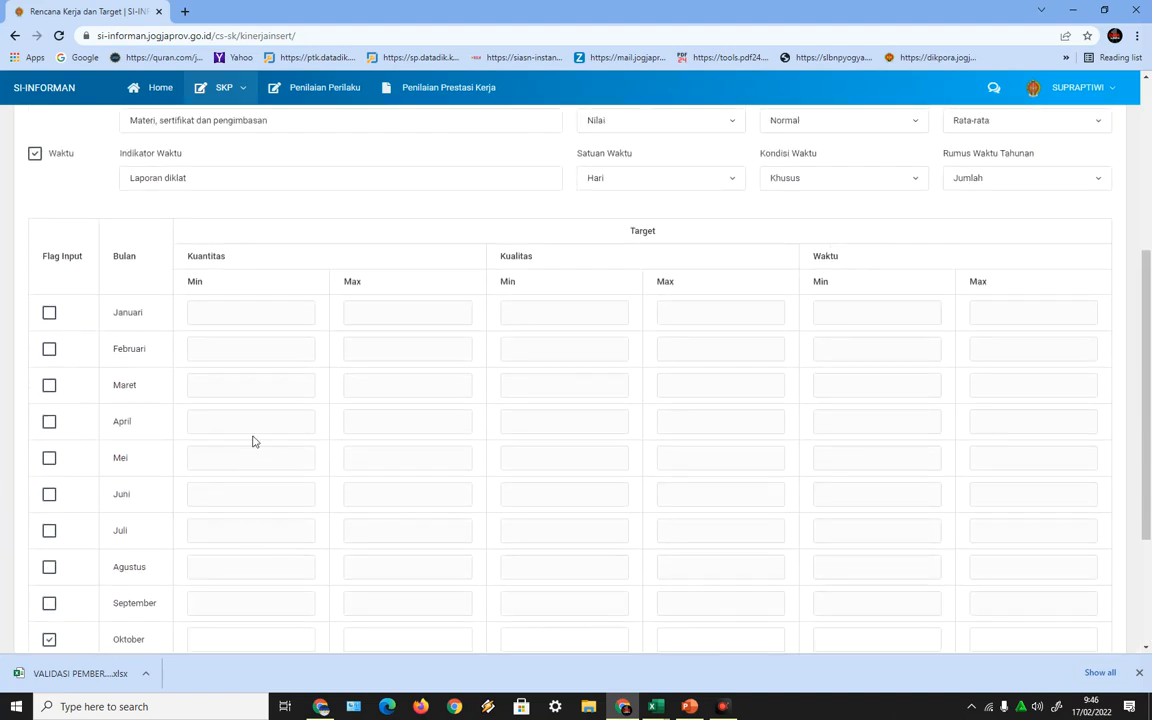
scroll(250, 331, down, 3)
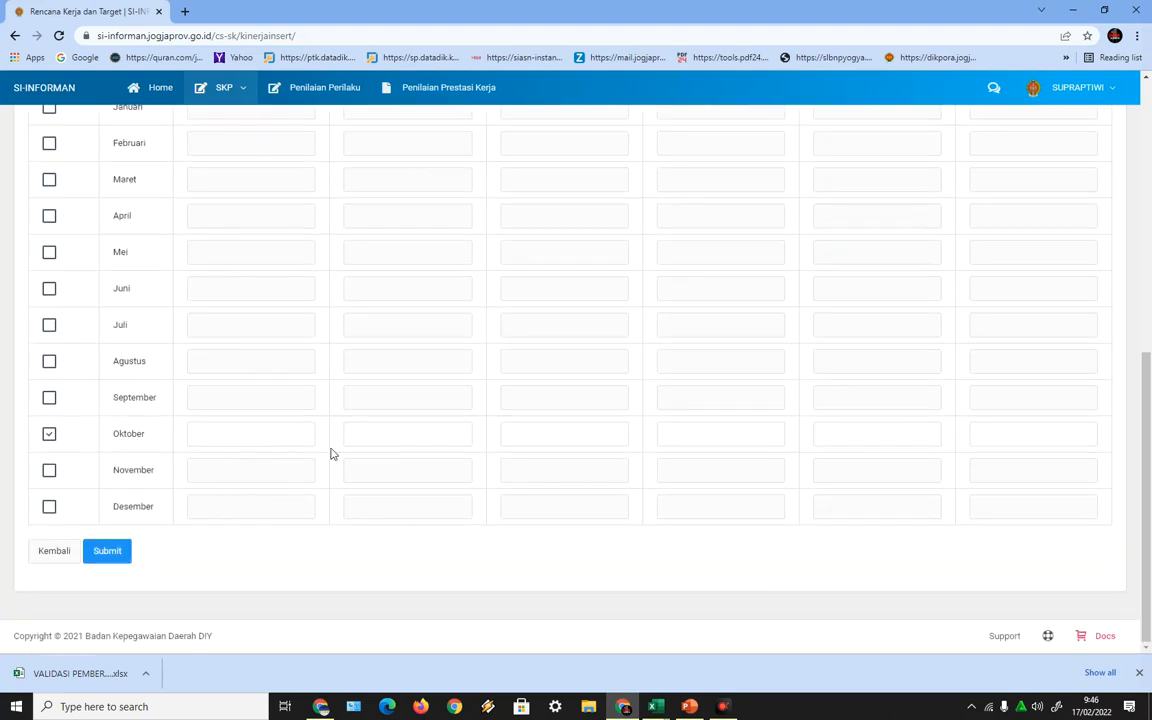
click(391, 432)
text(1)
Set Oktober's Kualitas target to a minimum of 70 and a maximum of 90.
scroll(540, 460, up, 3)
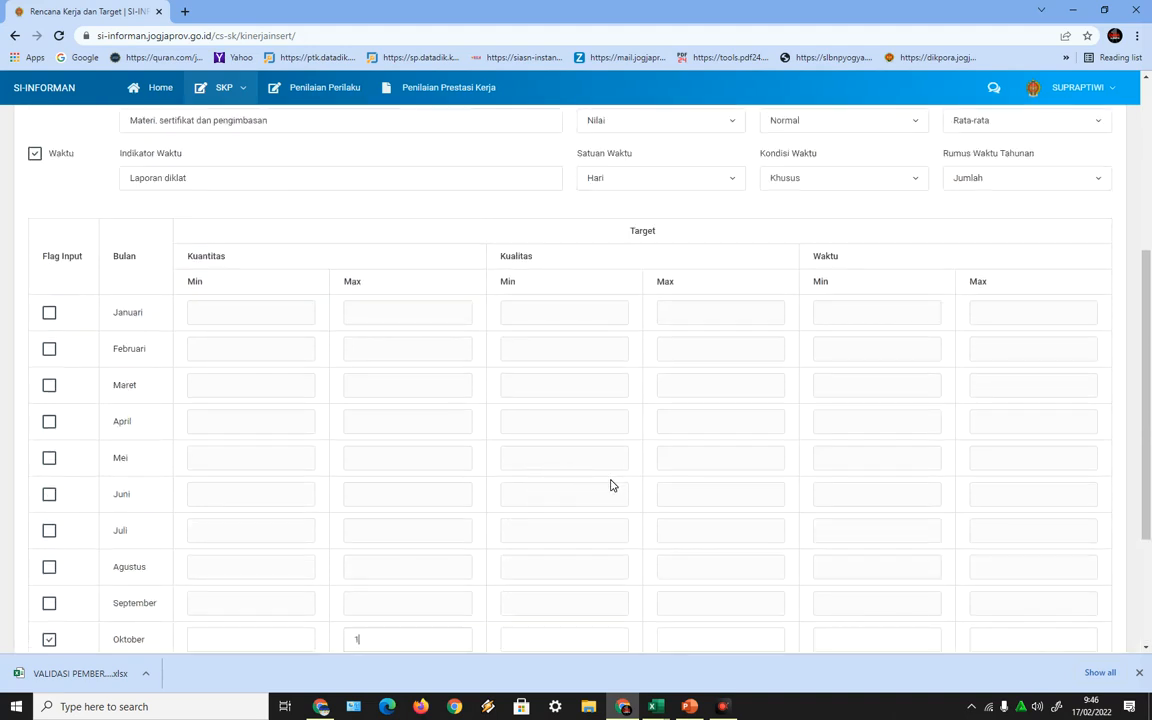
scroll(612, 485, down, 1)
scroll(612, 485, down, 2)
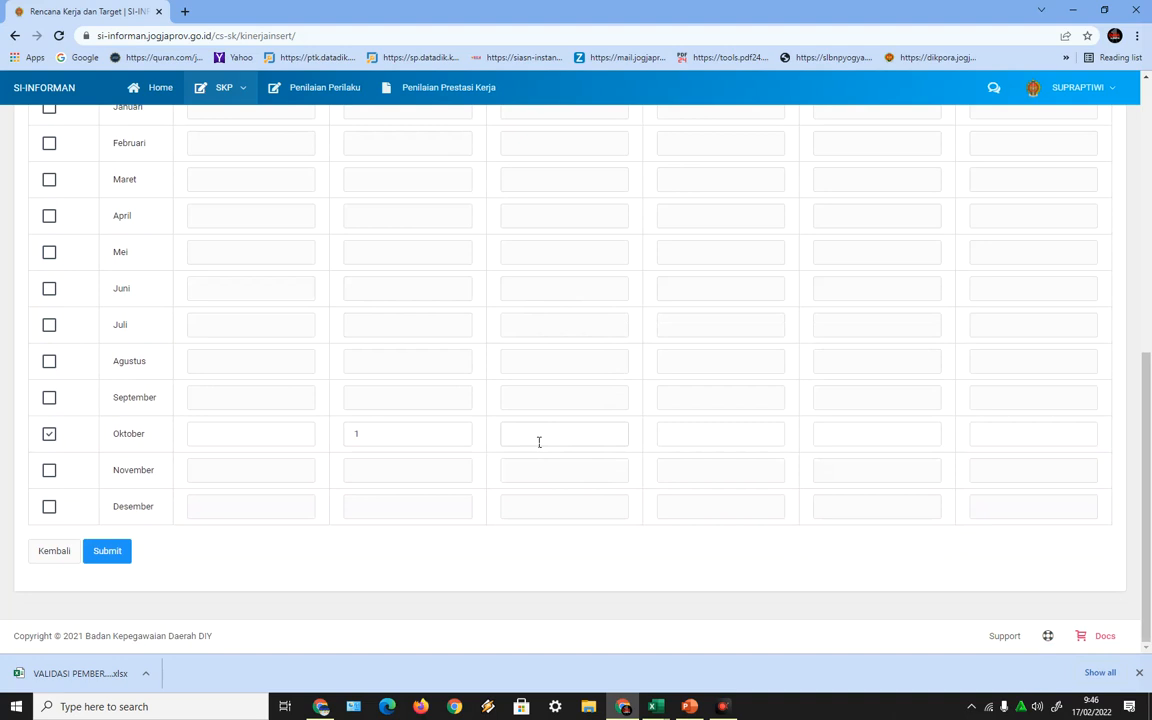
click(681, 434)
text(90)
Set Oktober's Waktu target to a minimum of 3 and a maximum of 6.
scroll(880, 440, up, 4)
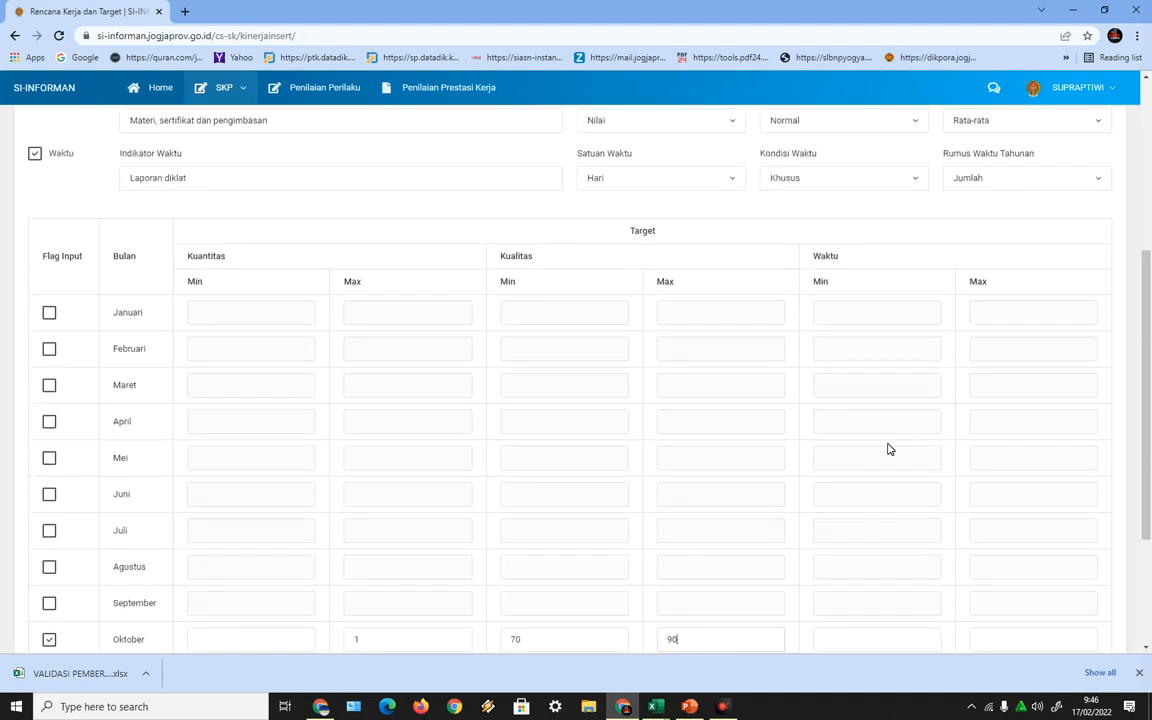
scroll(888, 449, down, 5)
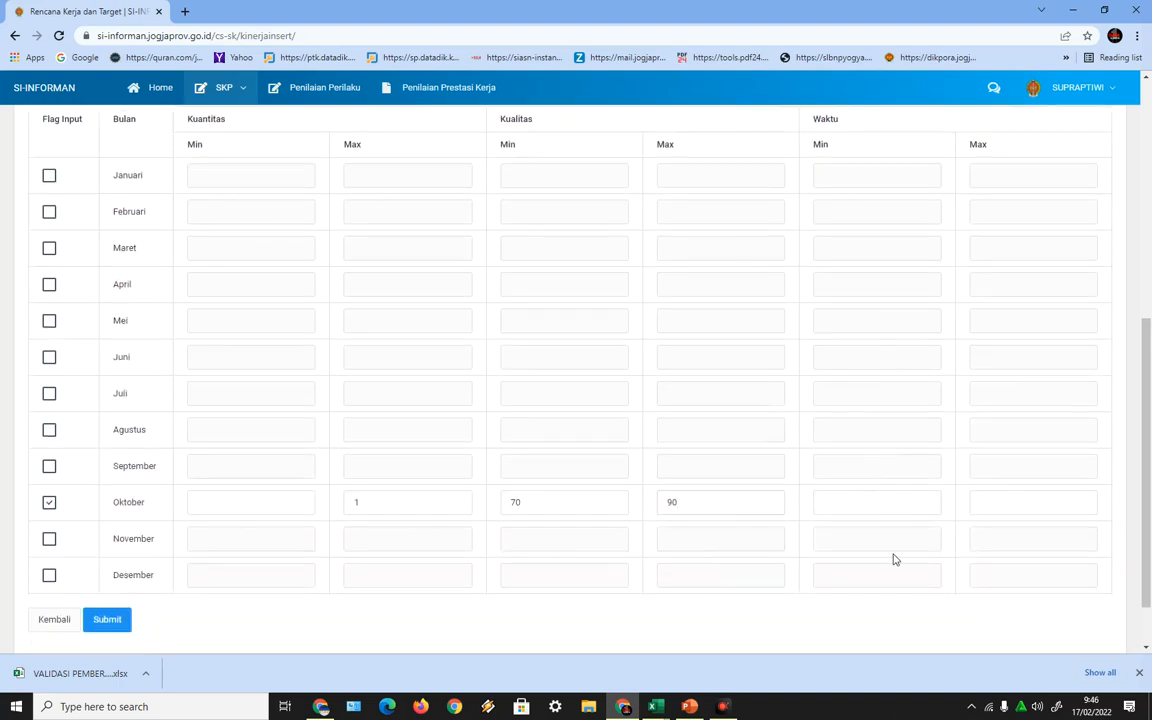
click(846, 440)
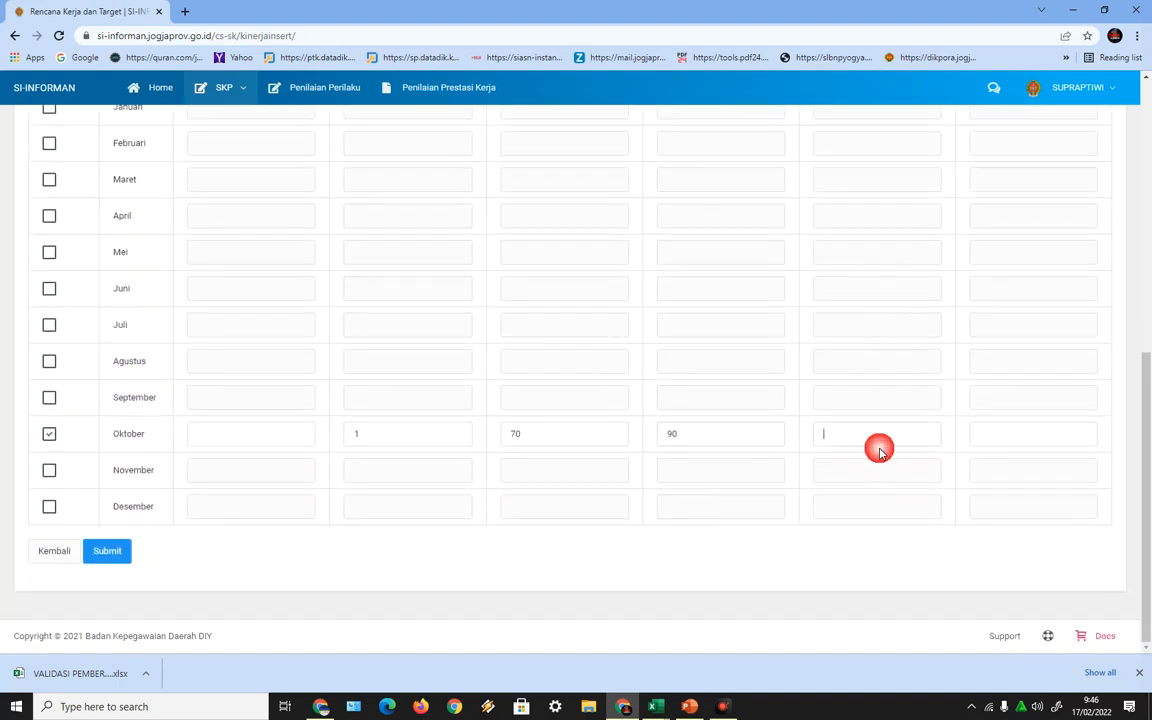
scroll(738, 429, up, 5)
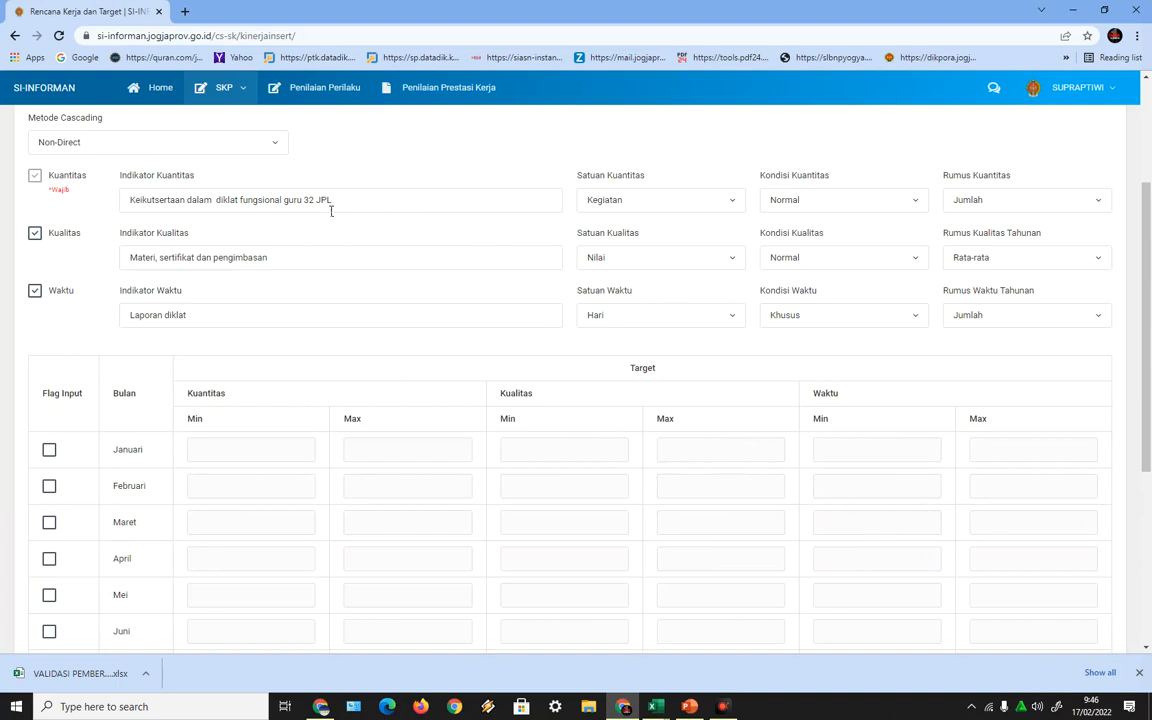
scroll(740, 440, down, 5)
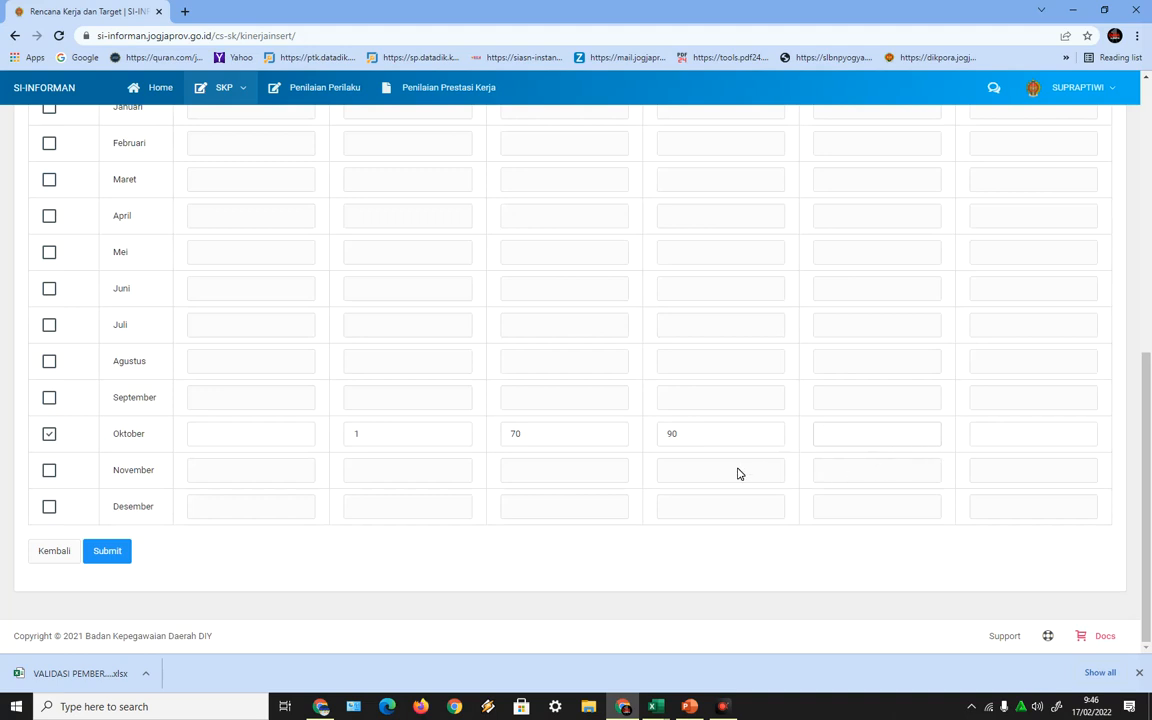
scroll(893, 460, up, 3)
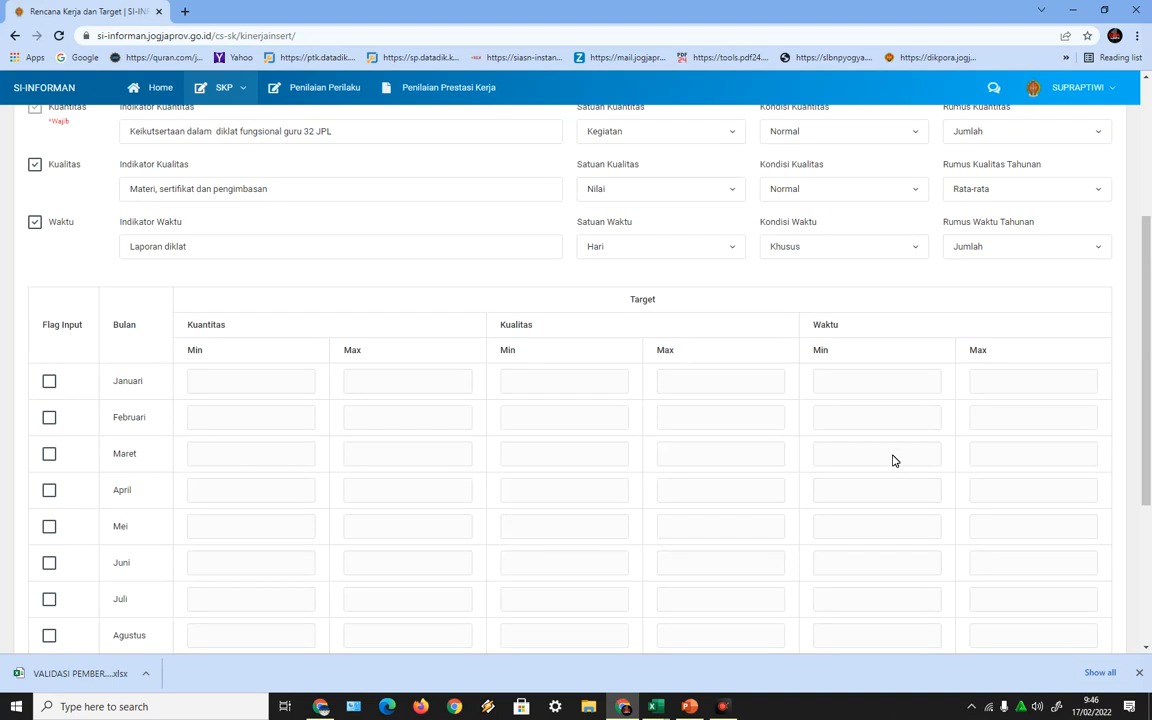
scroll(893, 460, down, 3)
scroll(893, 460, up, 3)
scroll(920, 435, down, 3)
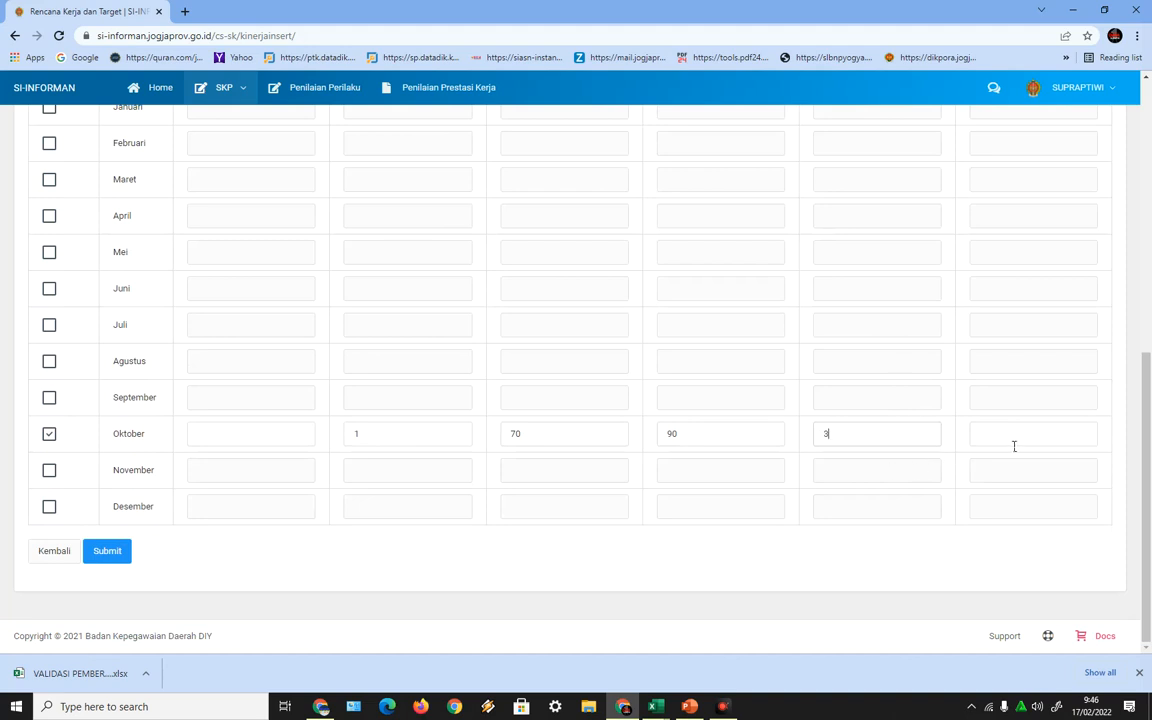
scroll(881, 453, up, 3)
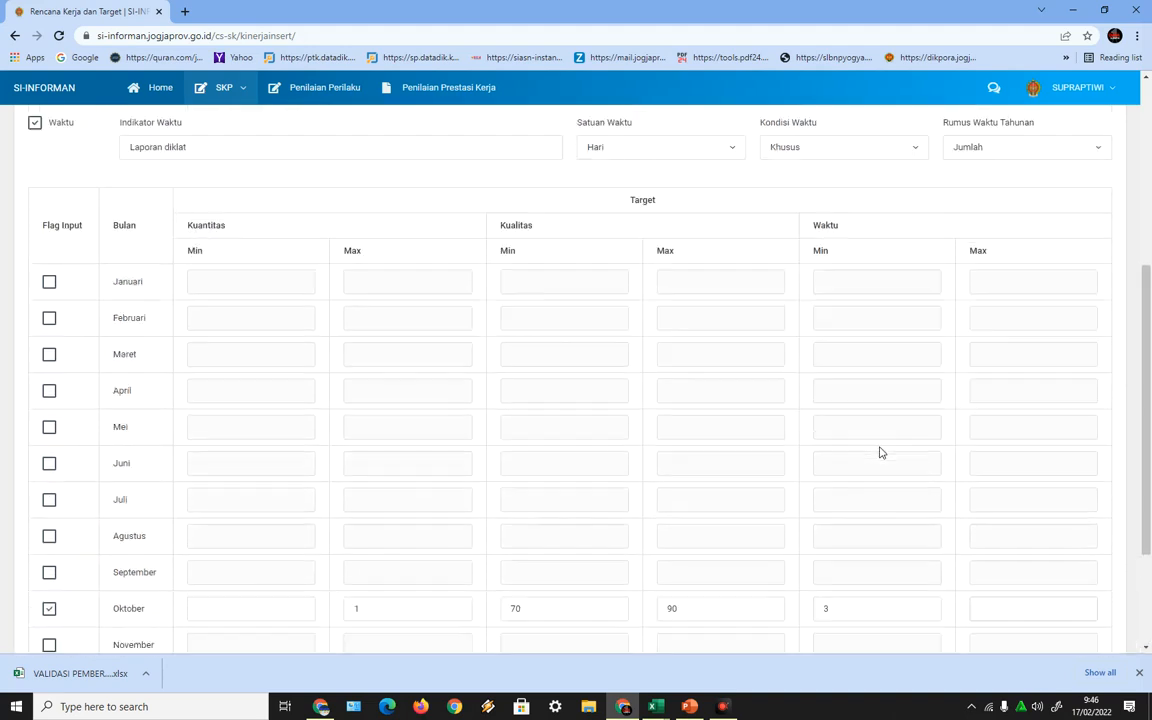
scroll(881, 453, down, 3)
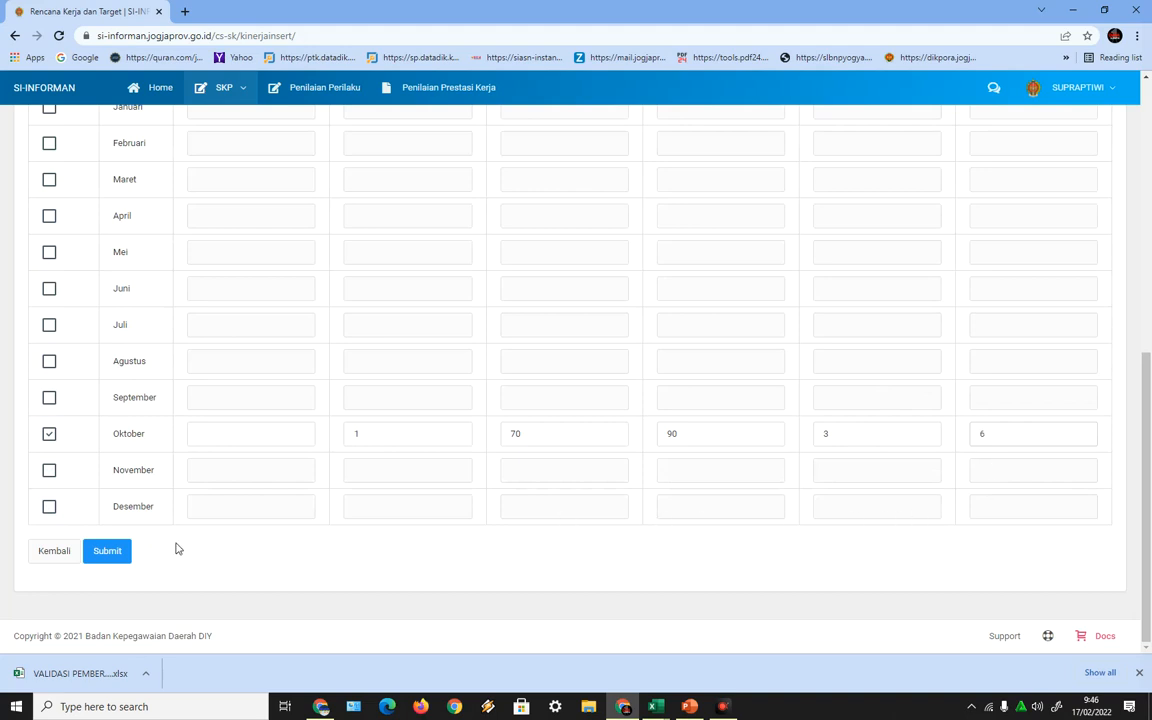
Submit the performance plan for Mengikuti Diklat Fungsional.
scroll(671, 486, up, 3)
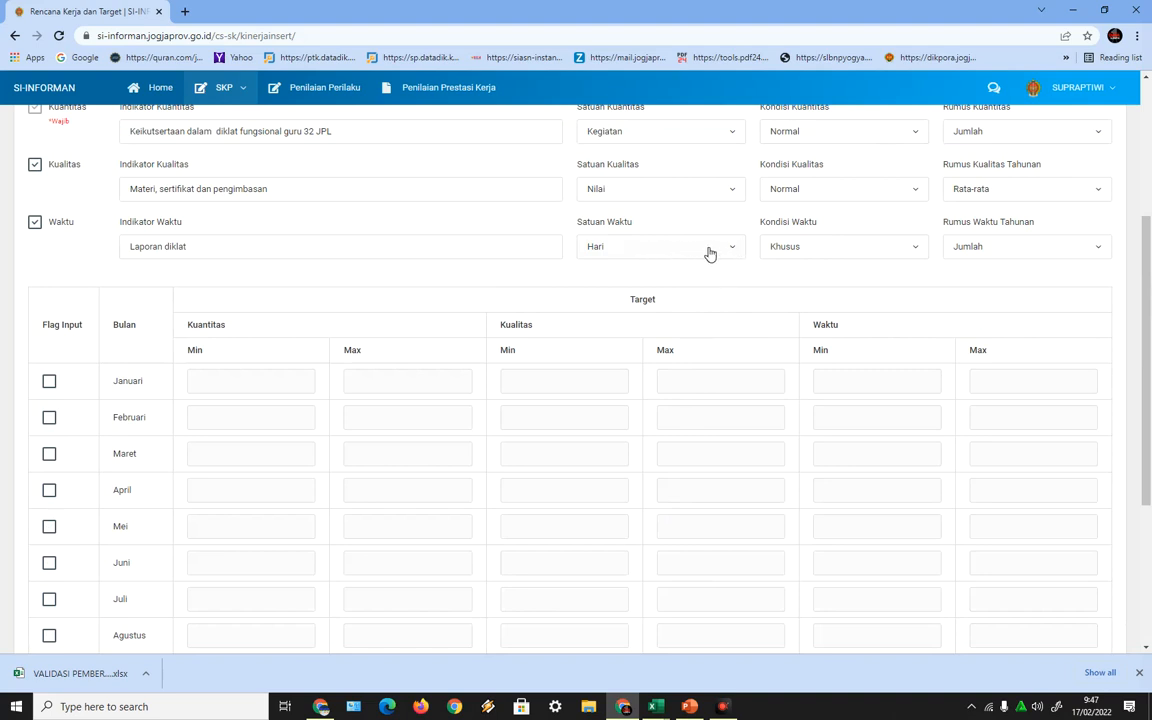
scroll(806, 422, down, 3)
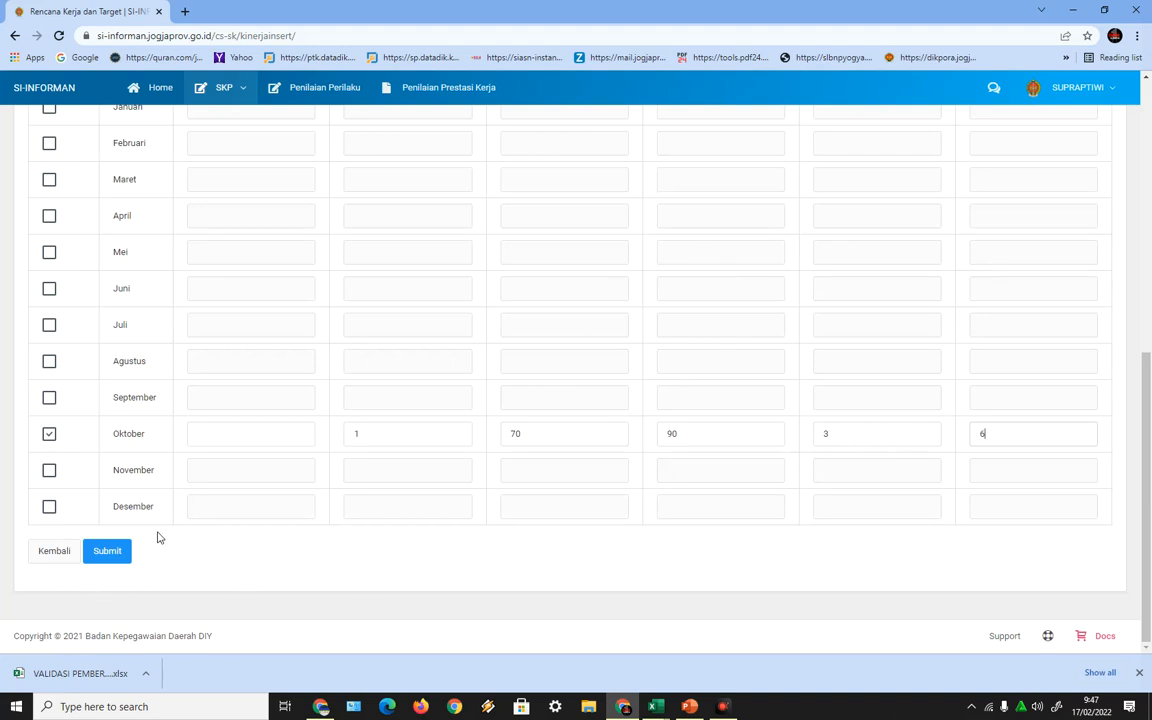
click(112, 556)
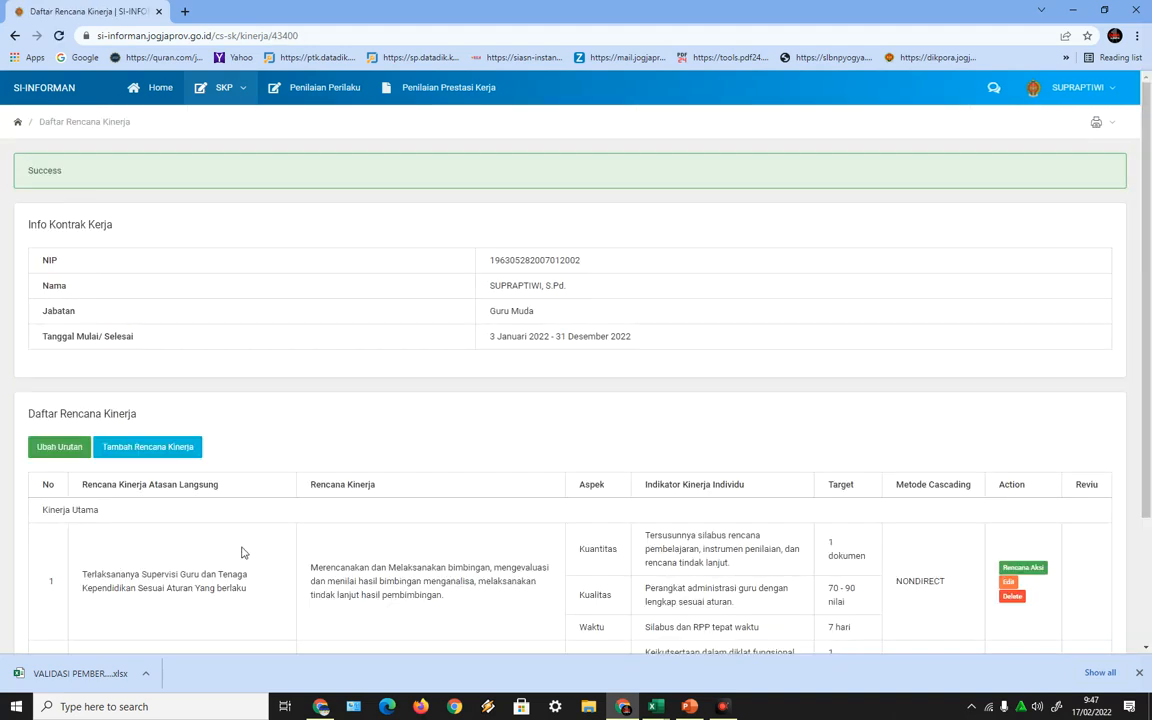
Add another performance plan under the superior's plan "Terlaksananya Supervisi Guru dan Tenaga Kependidikan Sesuai Aturan Yang berlaku".
scroll(428, 563, down, 2)
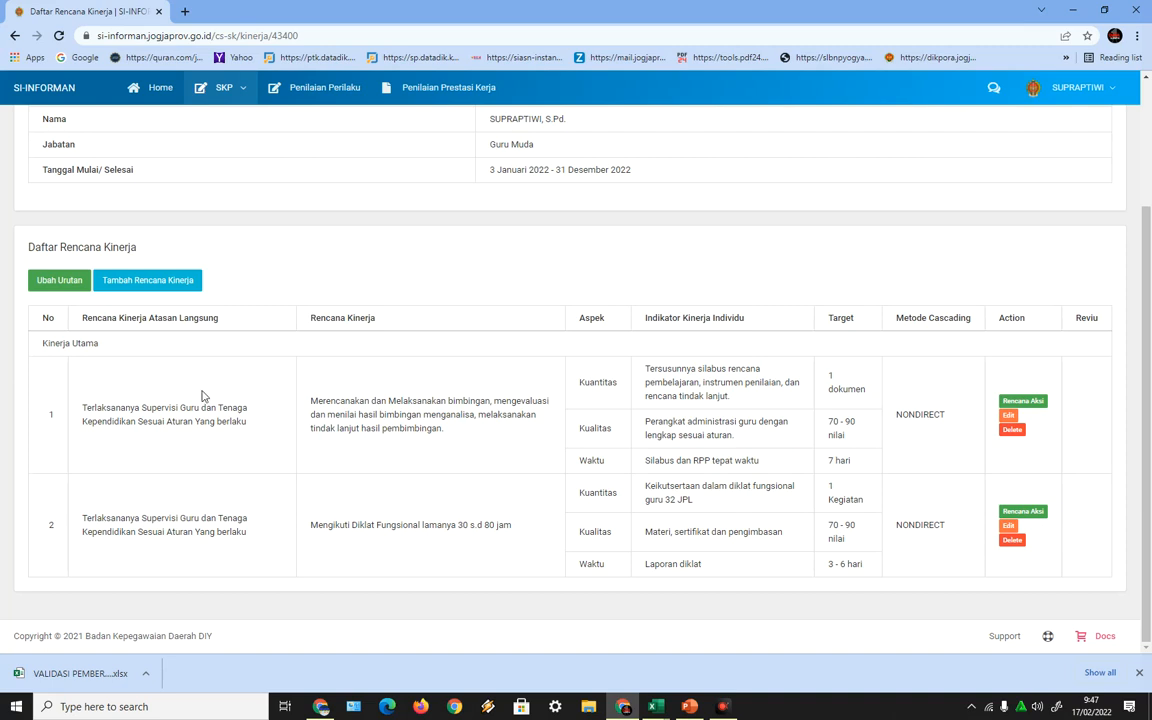
click(168, 283)
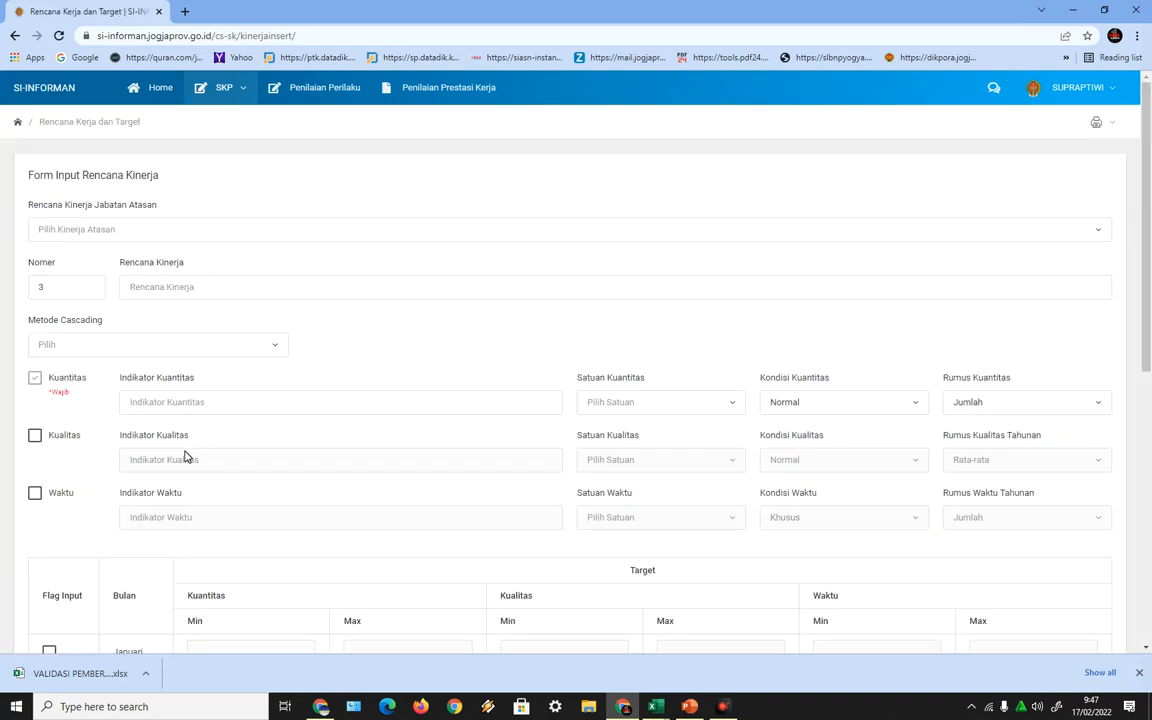
click(153, 233)
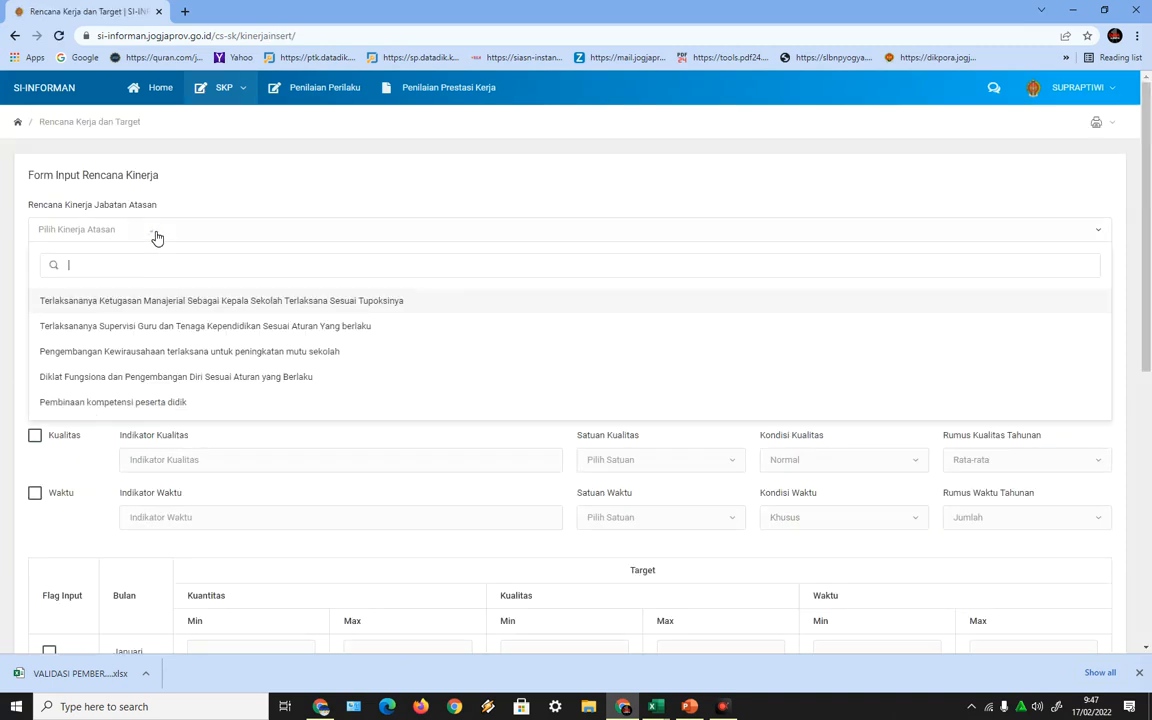
click(268, 327)
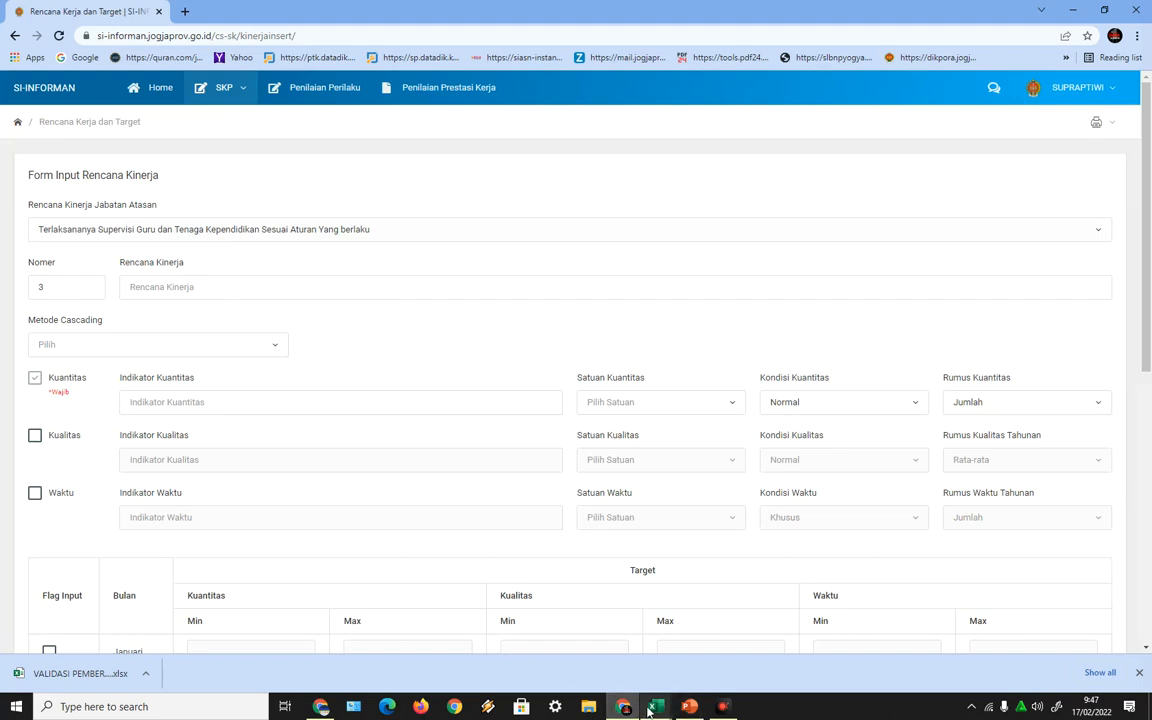
Switch to the Excel draft and copy the "Menyusun Laporan PTK" cell in the KARYA ILMIAH/PUBLIKASI ILMIAH section.
mouse_move(658, 710)
click(660, 645)
scroll(375, 570, down, 2)
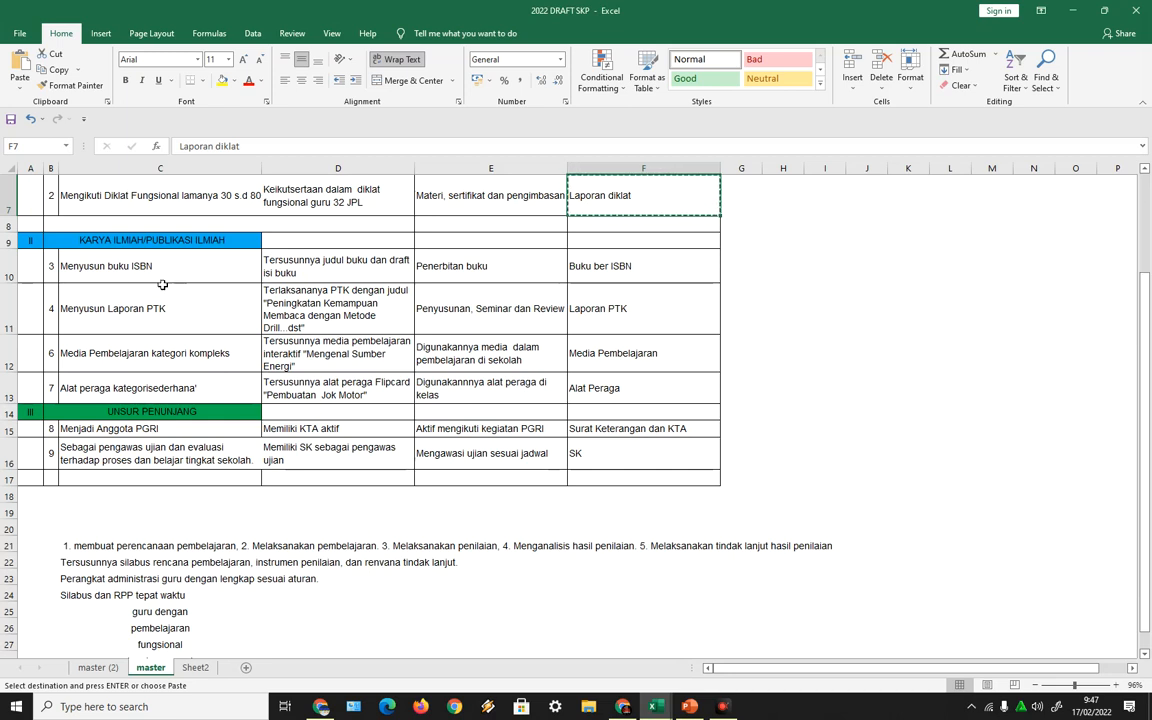
click(120, 311)
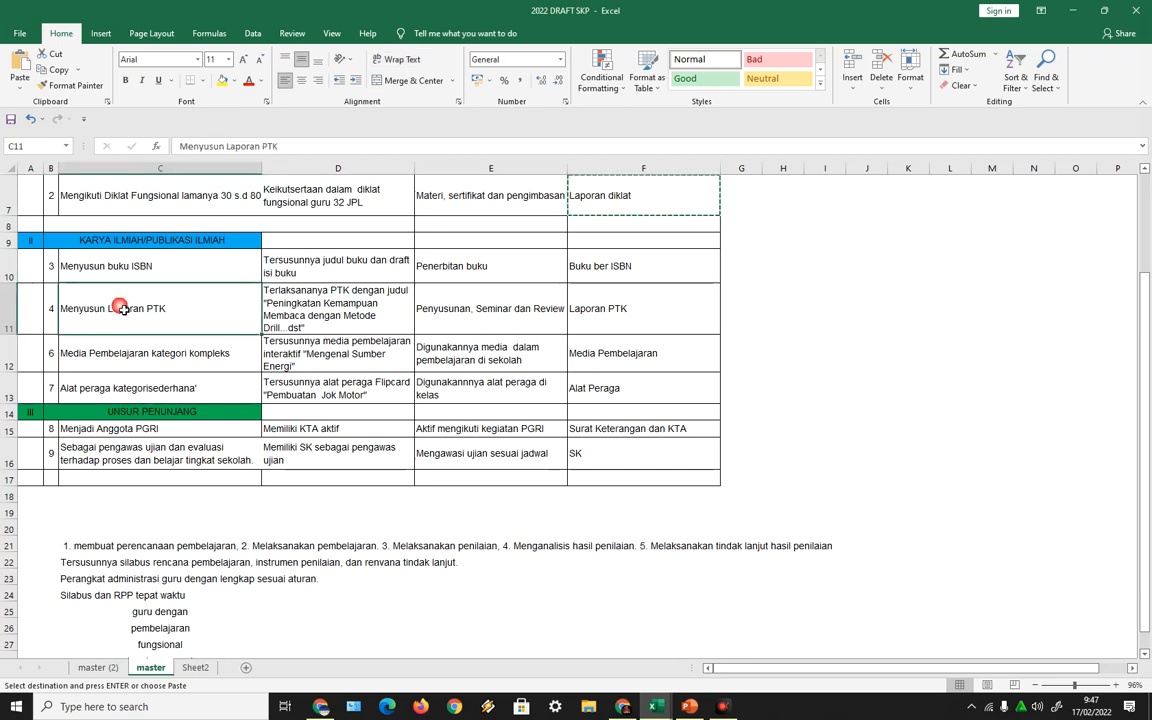
double_click(196, 305)
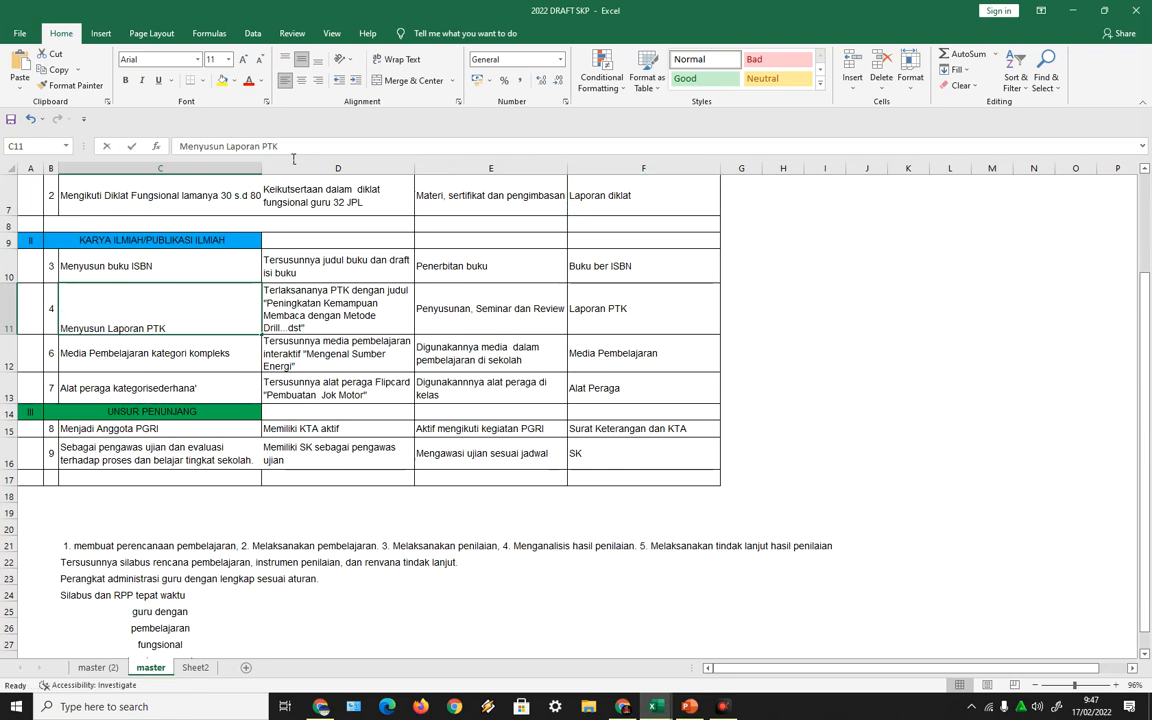
click(204, 451)
click(123, 318)
click(55, 70)
Return to SI-INFORMAN, paste "Menyusun Laporan PTK" as the Rencana Kinerja, and set Metode Cascading to Non-Direct.
click(628, 708)
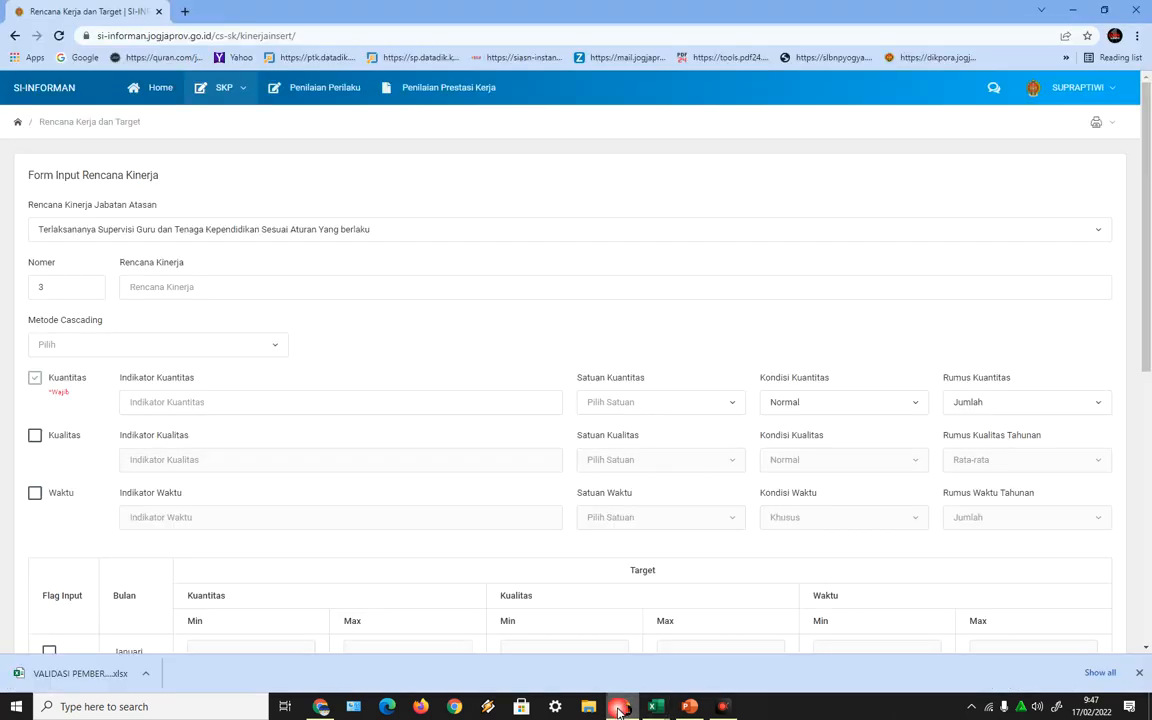
click(210, 287)
right_click(208, 290)
click(255, 398)
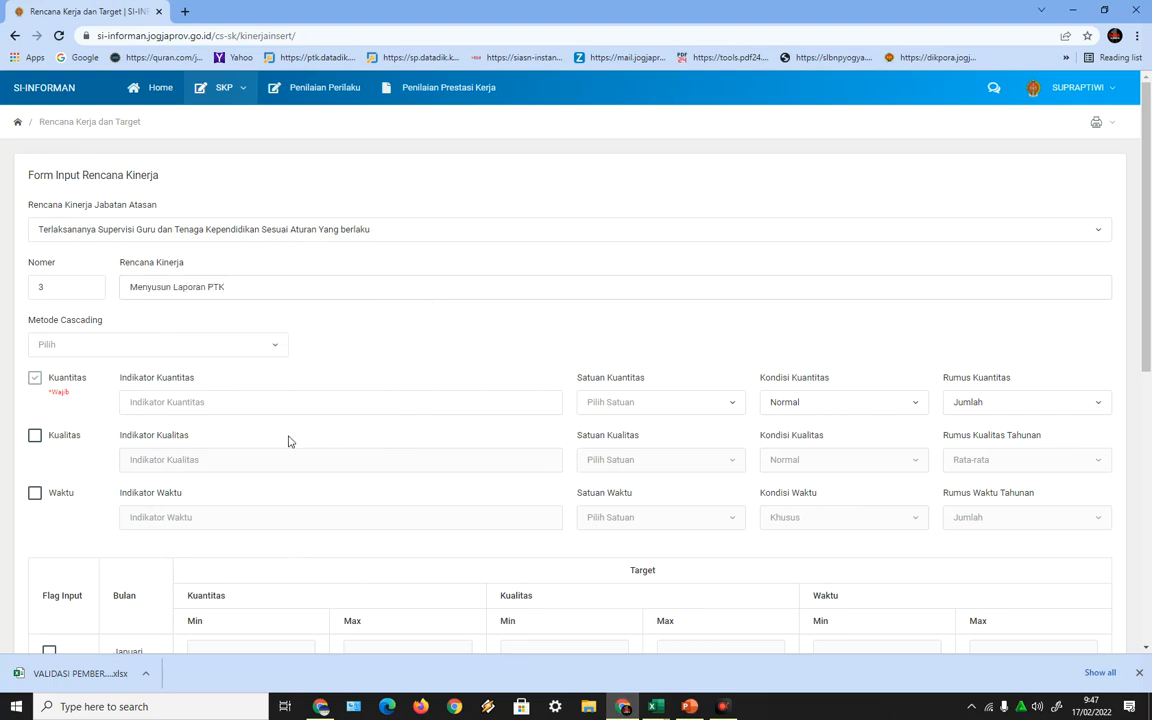
click(159, 343)
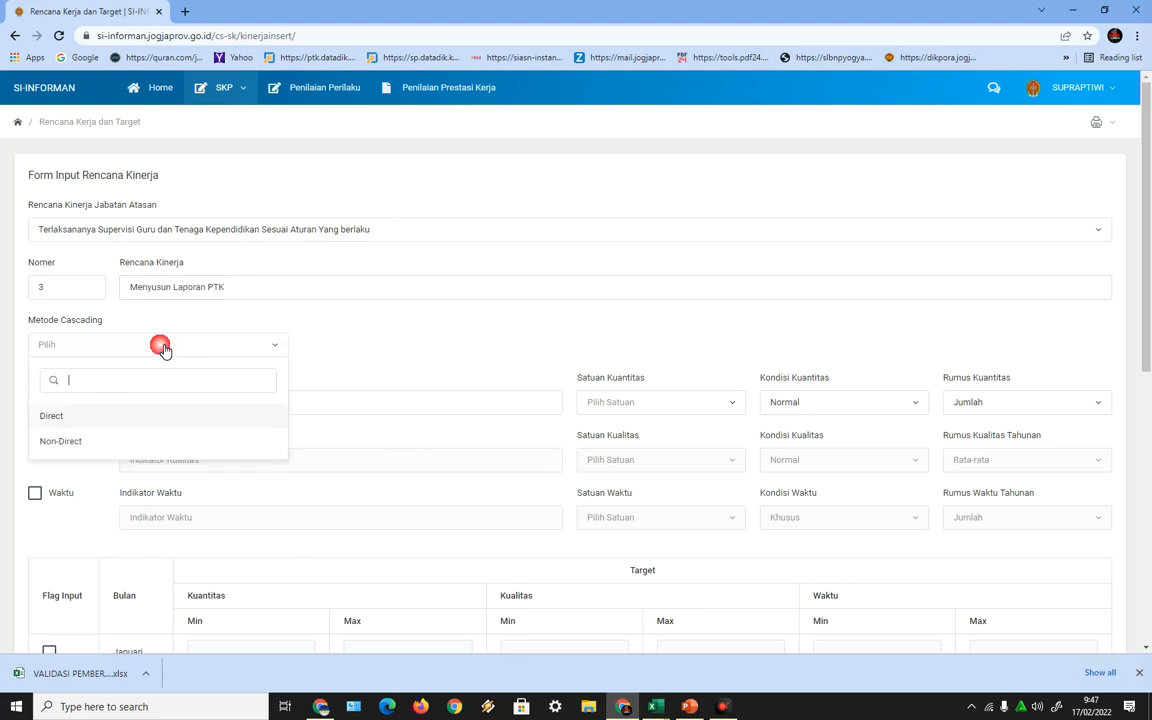
click(68, 440)
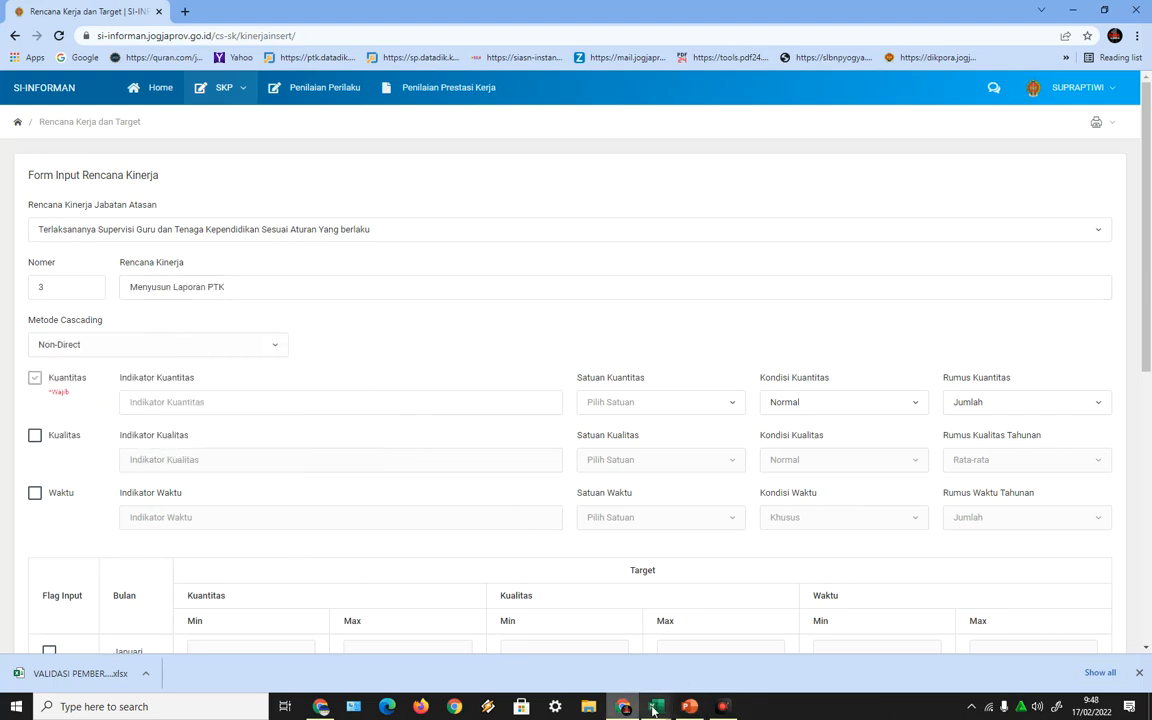
Switch to the 2022 DRAFT SKP workbook and copy the "Terlaksananya PTK dengan judul..." indicator from the Menyusun Laporan PTK row.
mouse_move(655, 706)
click(764, 653)
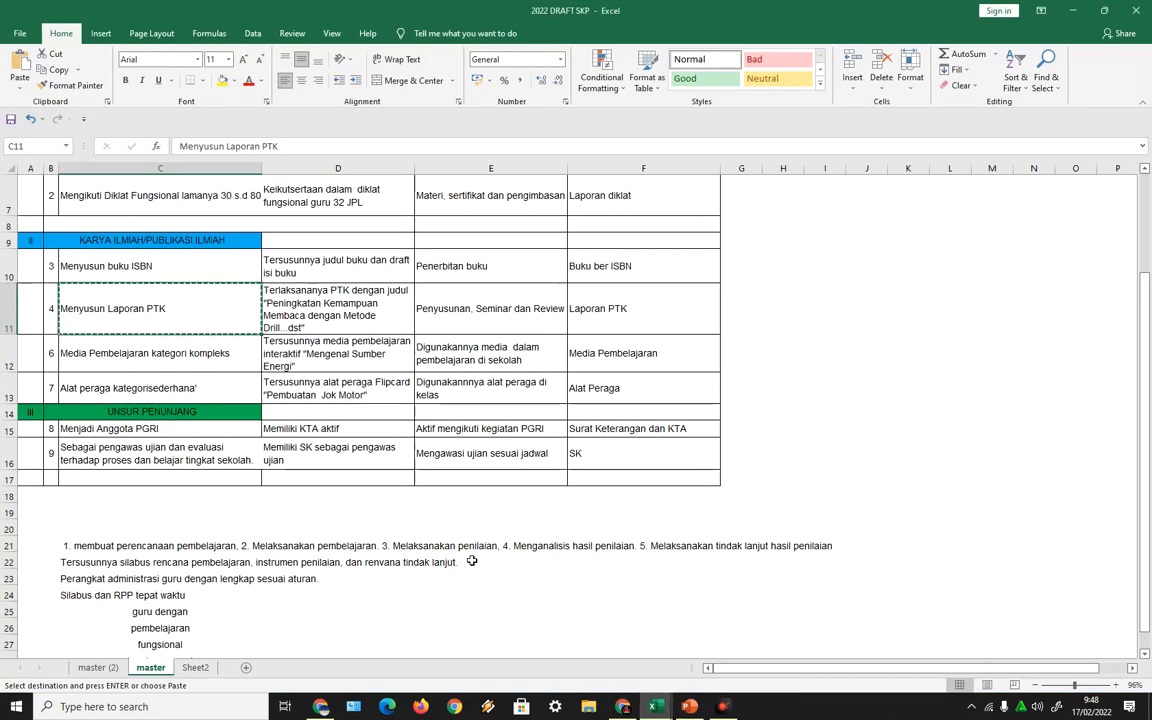
click(330, 320)
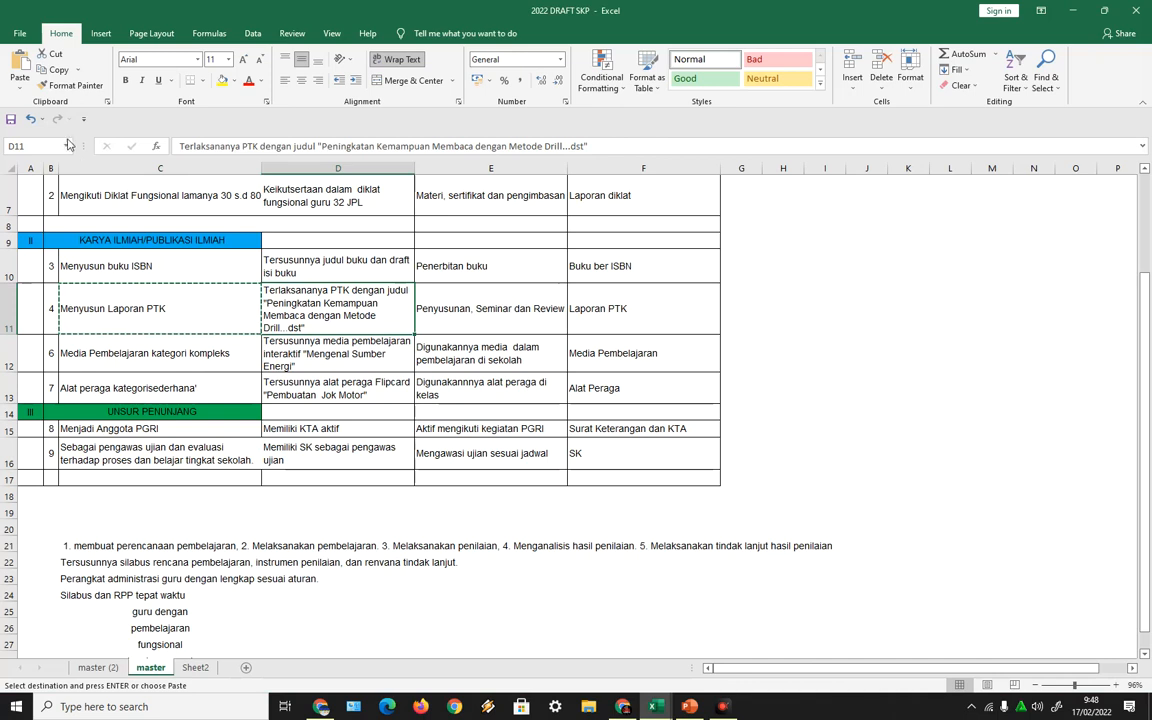
click(57, 72)
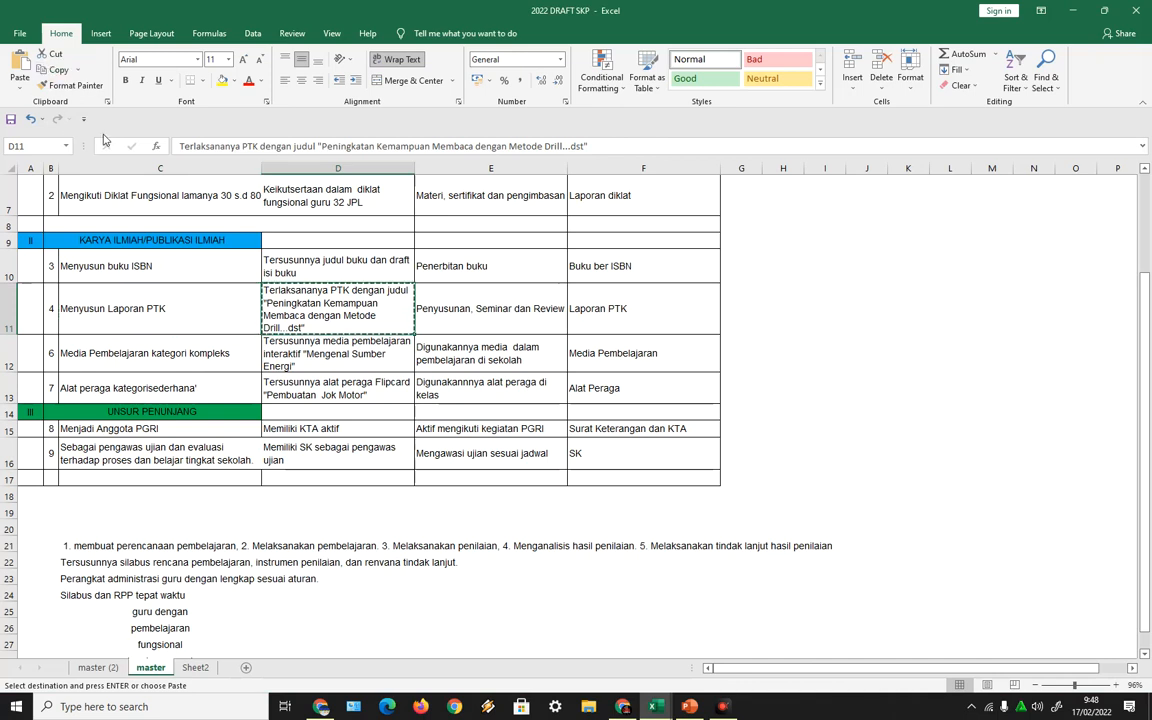
Return to SI-INFORMAN, paste the copied PTK title indicator as the Indikator Kuantitas, and set Satuan Kuantitas to laporan.
click(622, 707)
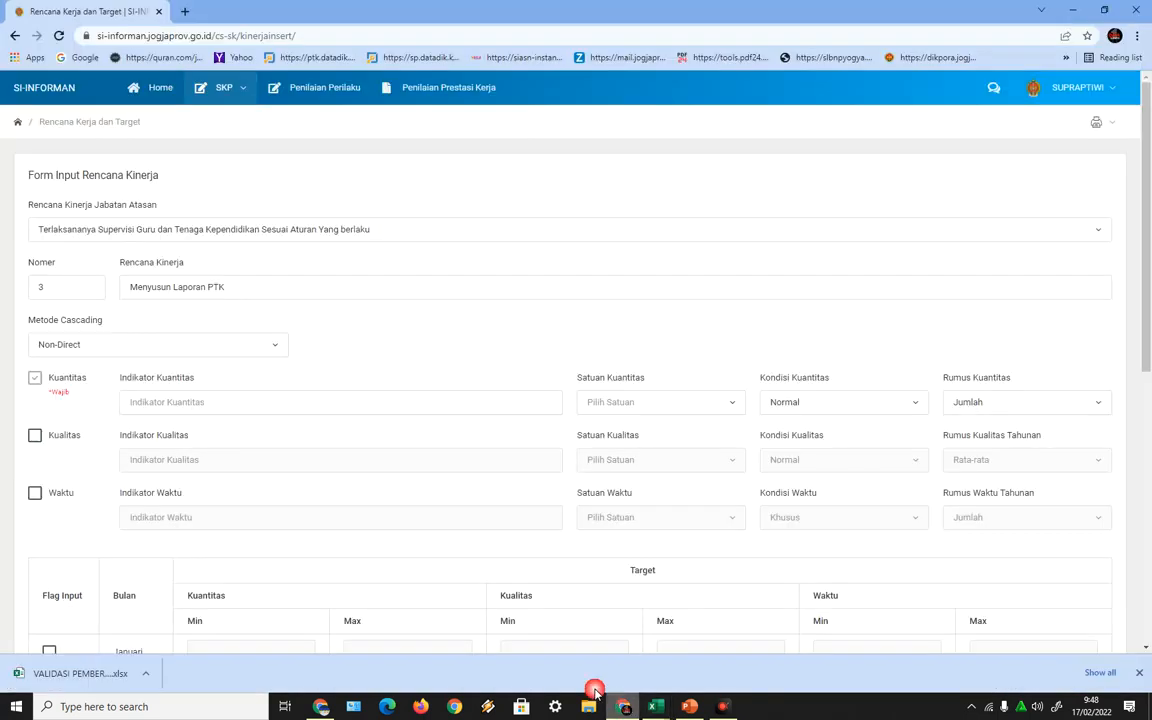
click(213, 408)
right_click(213, 408)
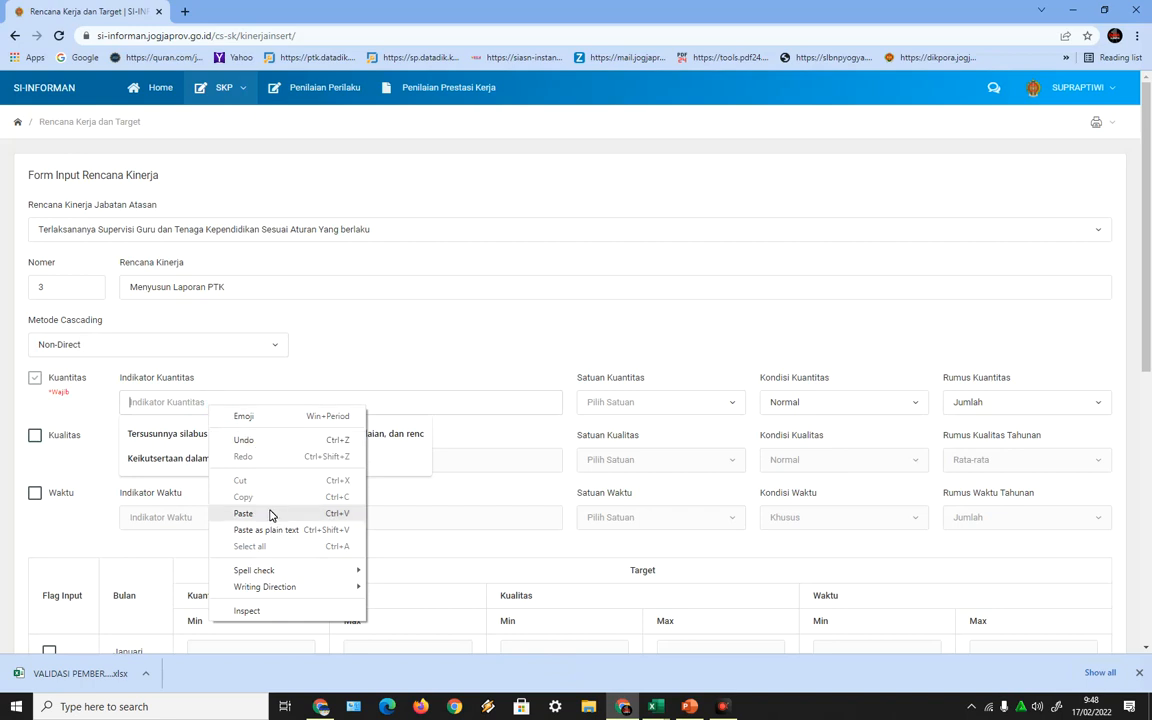
click(270, 512)
click(726, 408)
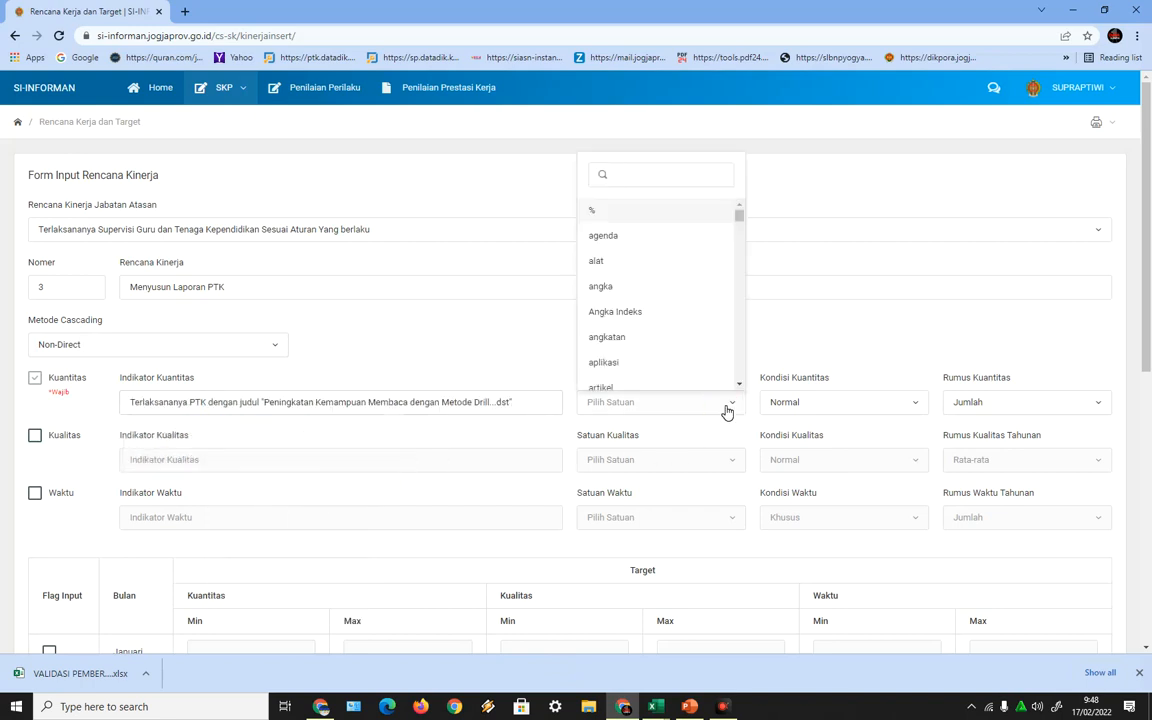
text(L)
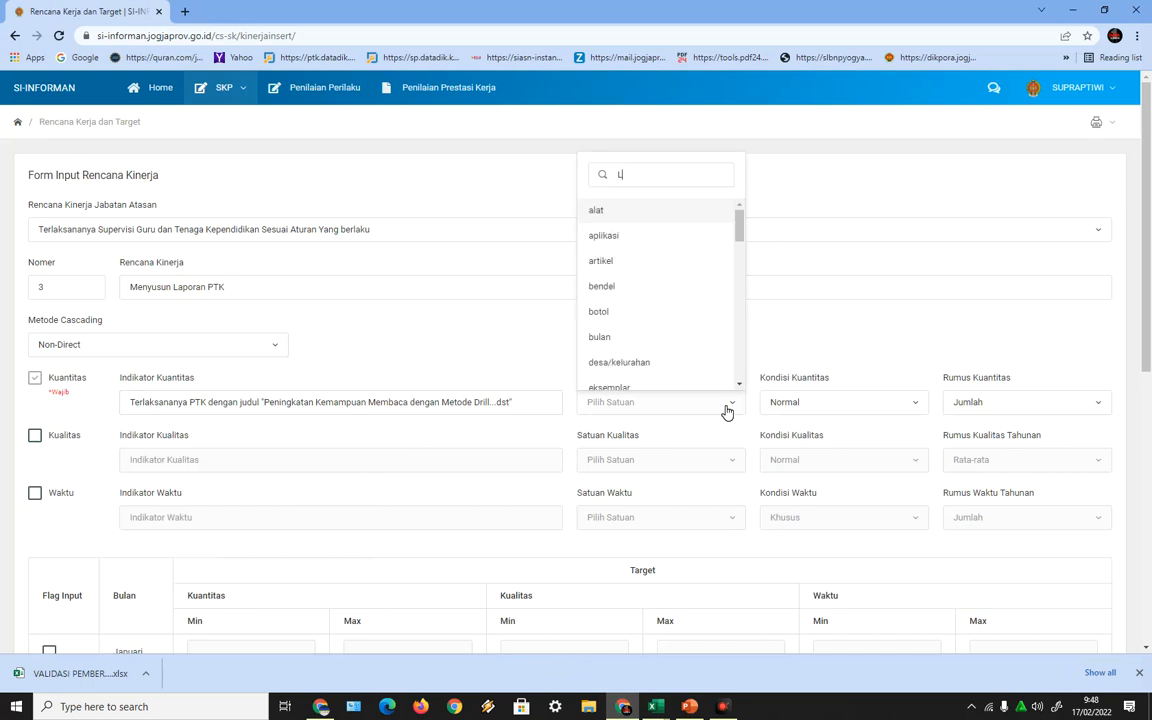
text(a)
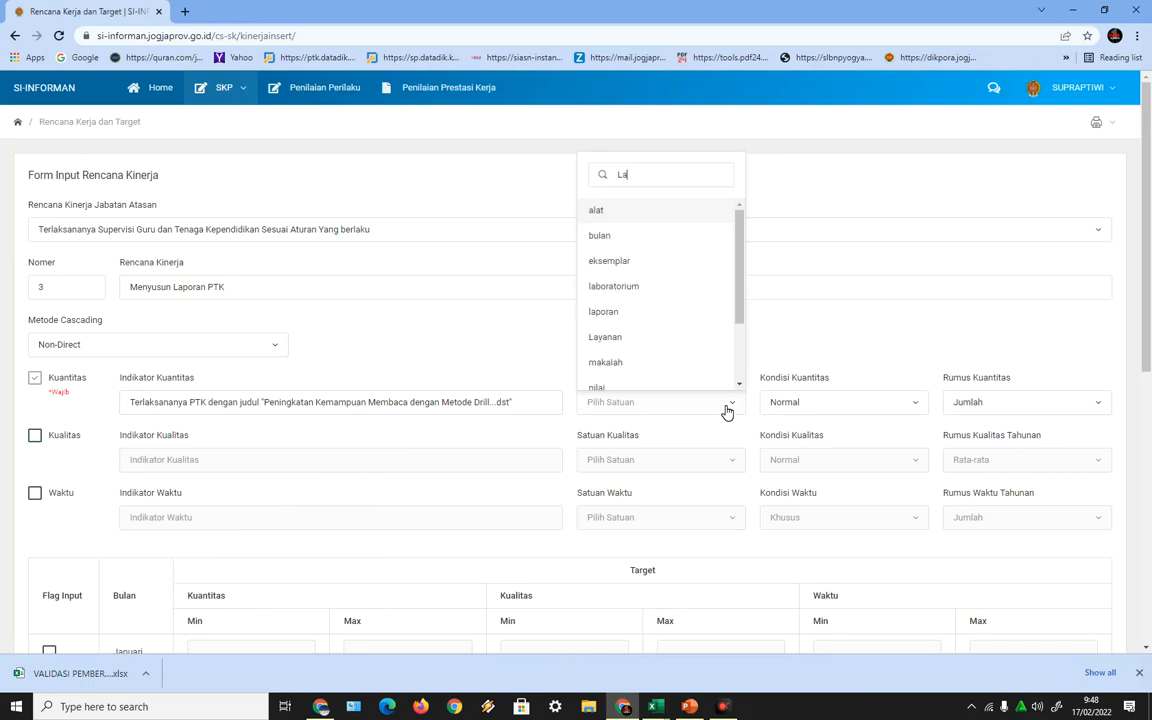
click(610, 312)
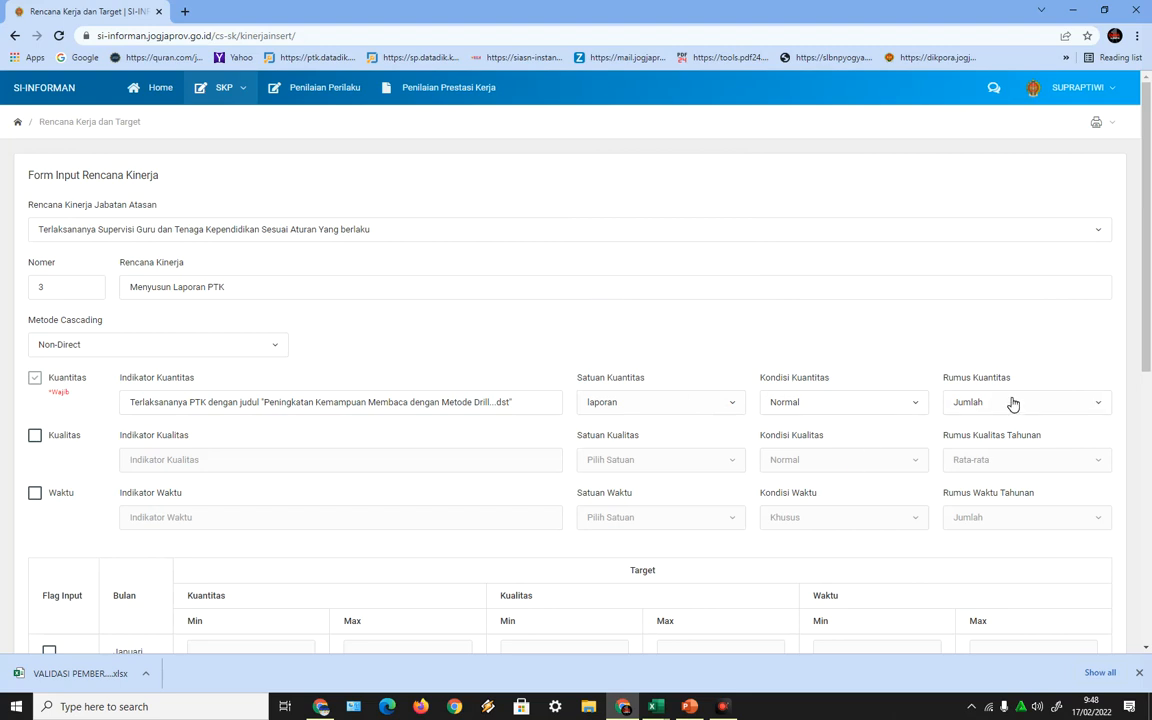
Enable the Kualitas indicator, then copy the "Penyusunan, Seminar dan Review" cell from the Menyusun Laporan PTK row in the Excel draft.
click(44, 437)
click(37, 434)
mouse_move(655, 706)
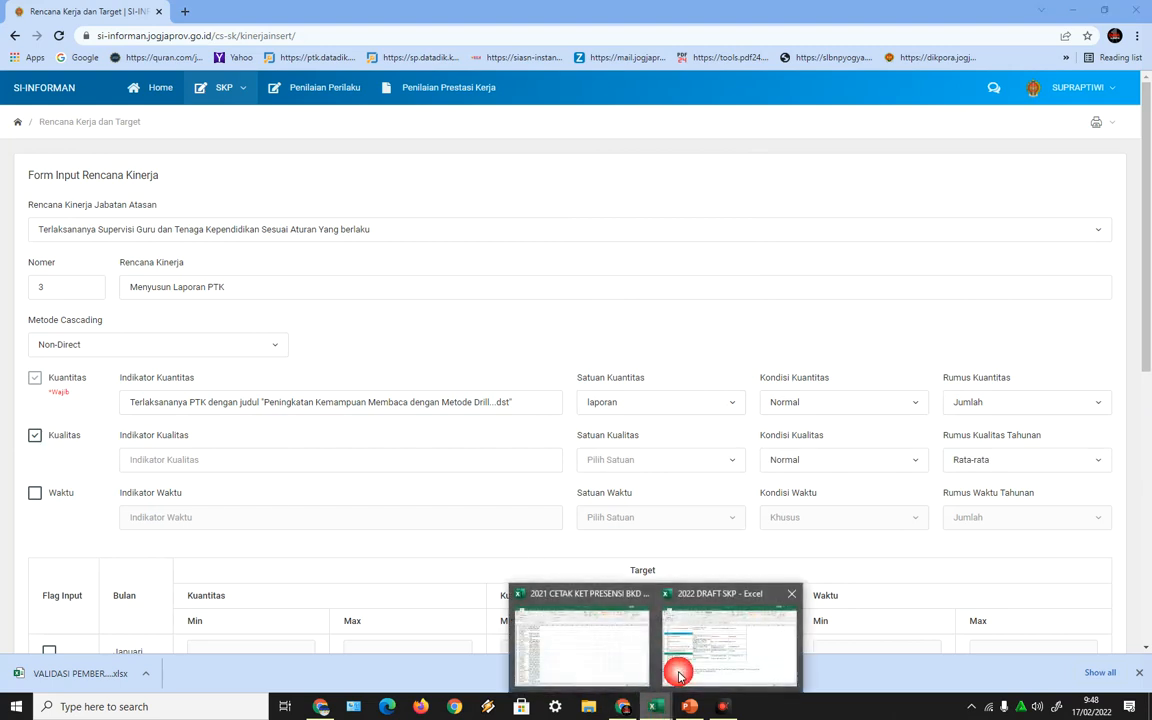
click(715, 665)
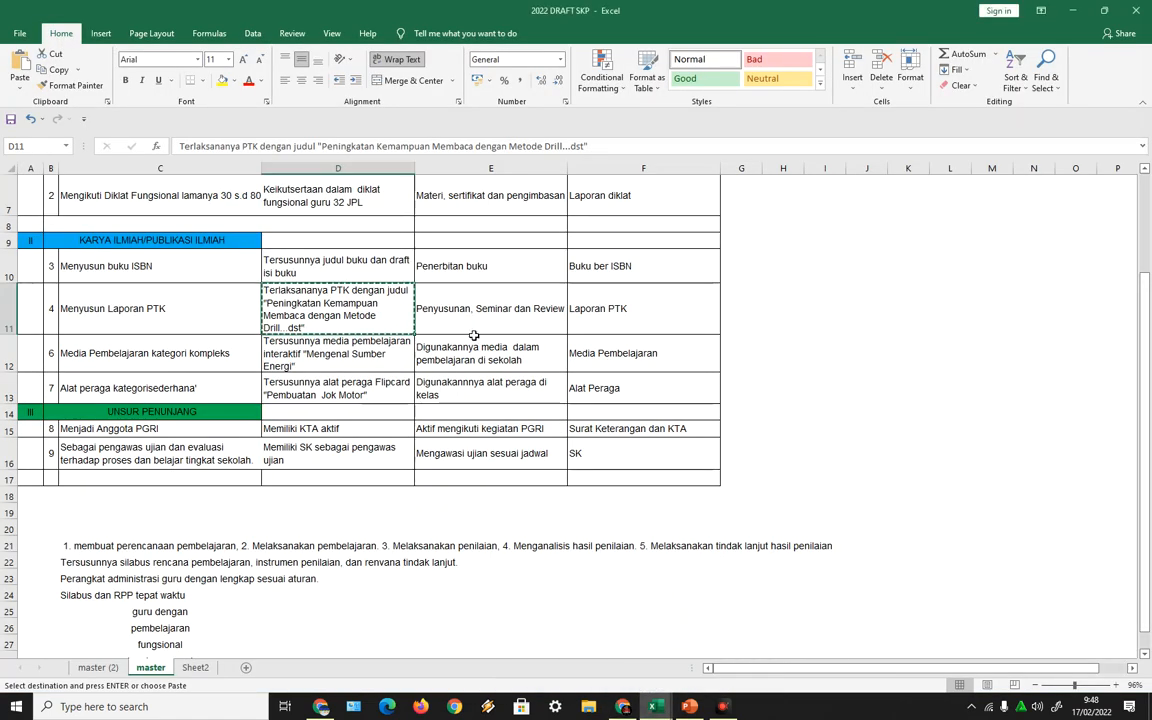
click(430, 298)
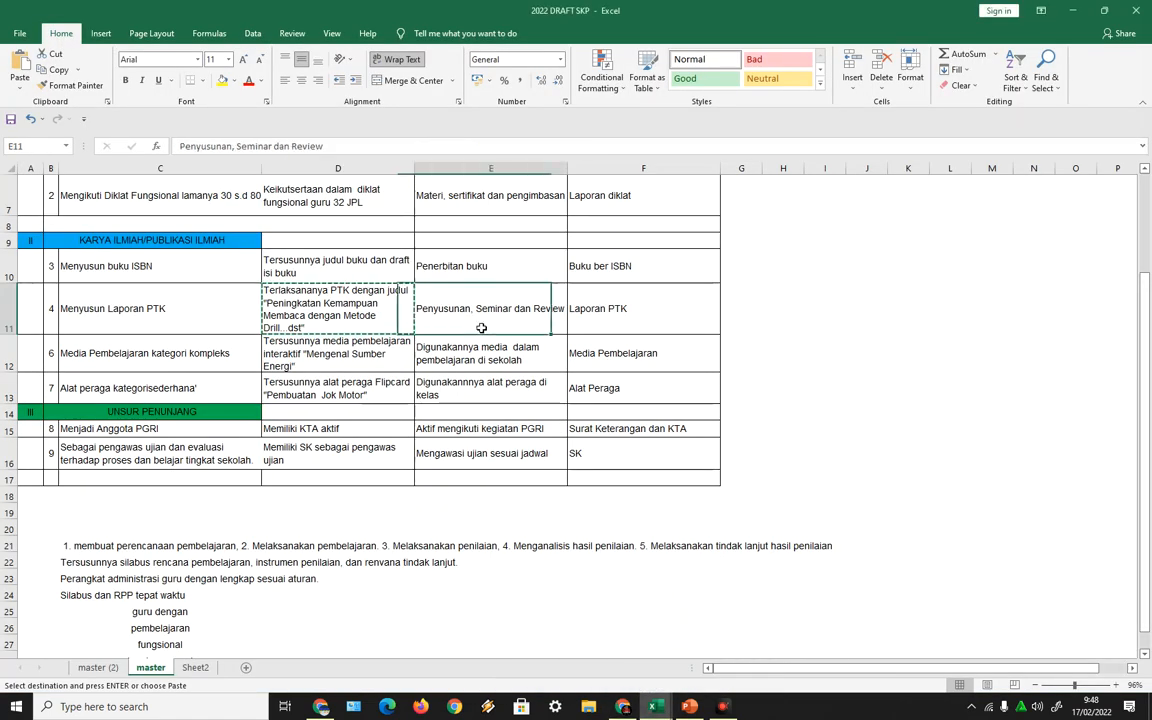
click(55, 69)
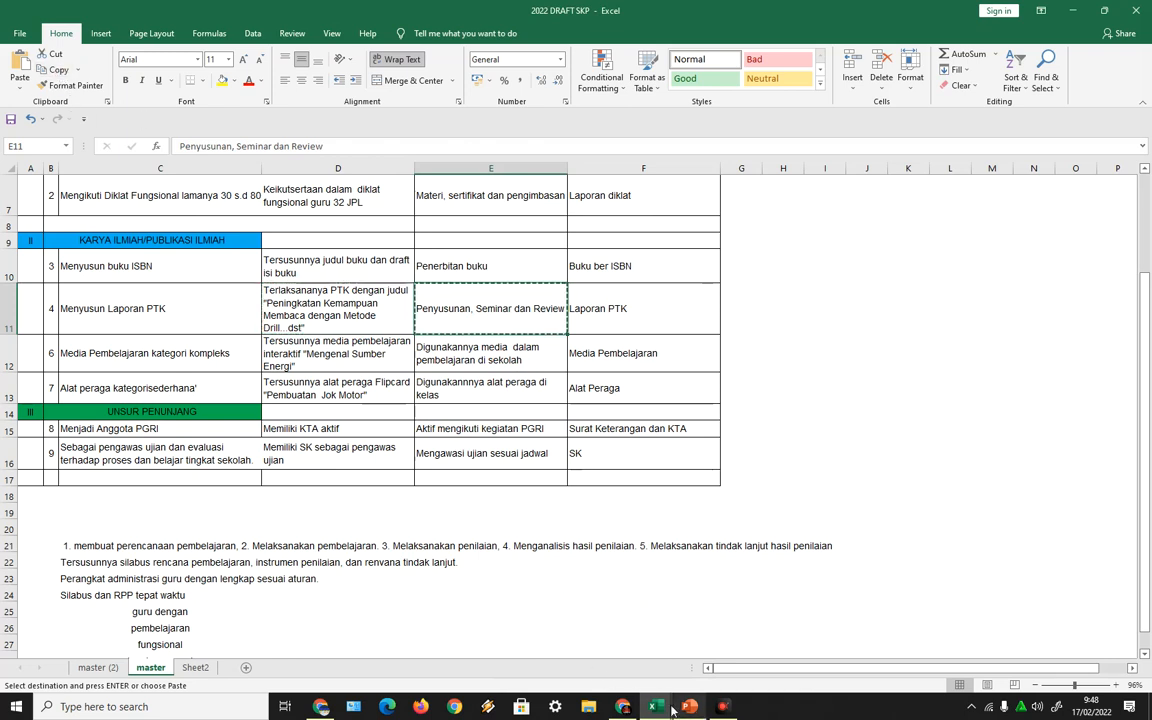
Return to SI-INFORMAN and paste "Penyusunan, Seminar dan Review" as the Indikator Kualitas.
click(624, 708)
click(145, 460)
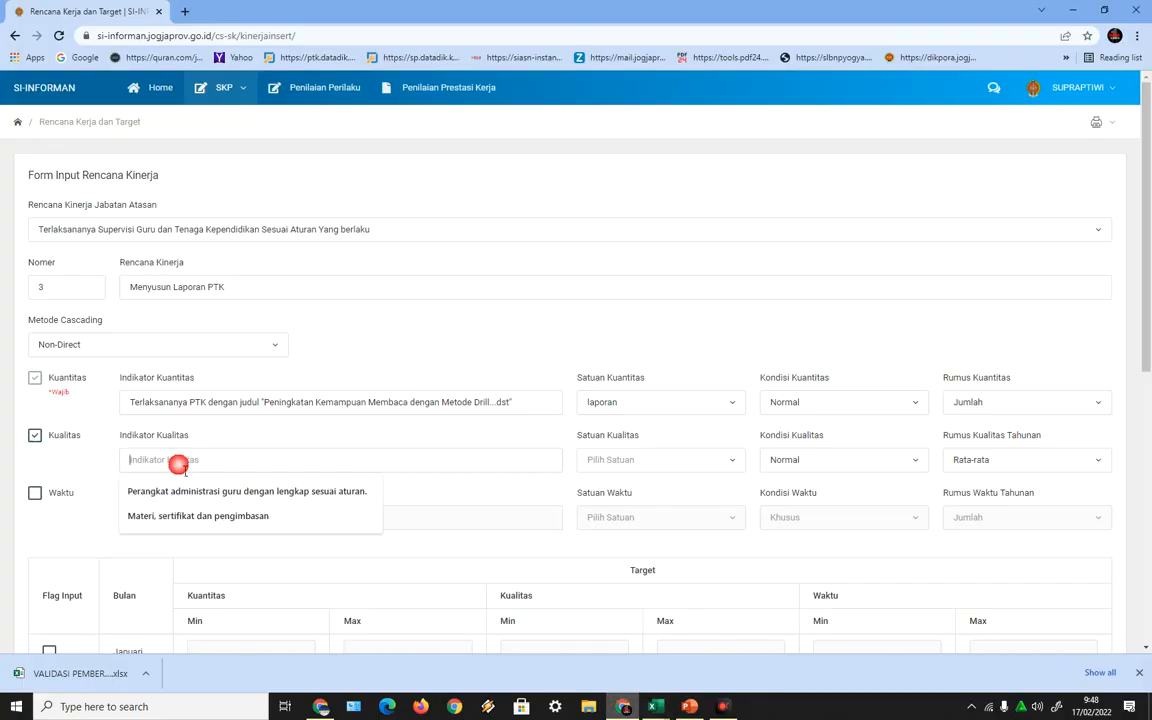
right_click(205, 466)
click(210, 515)
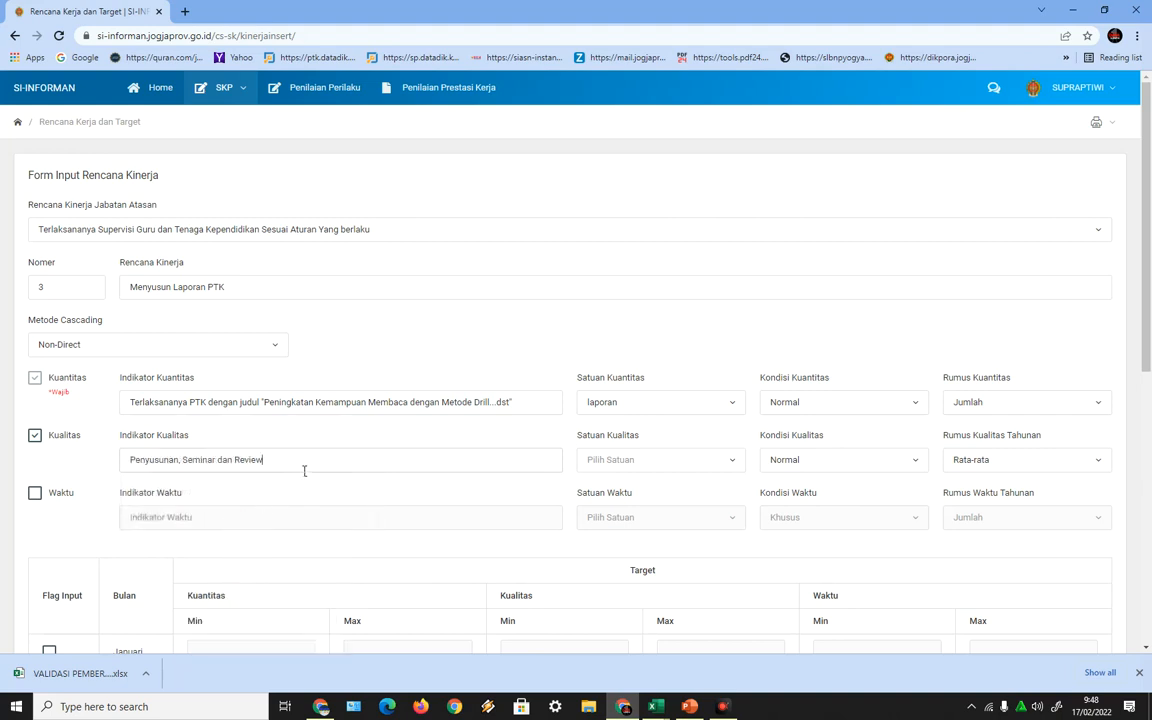
Set Satuan Kualitas to Nilai and choose Normal as the Kondisi Kualitas.
click(732, 462)
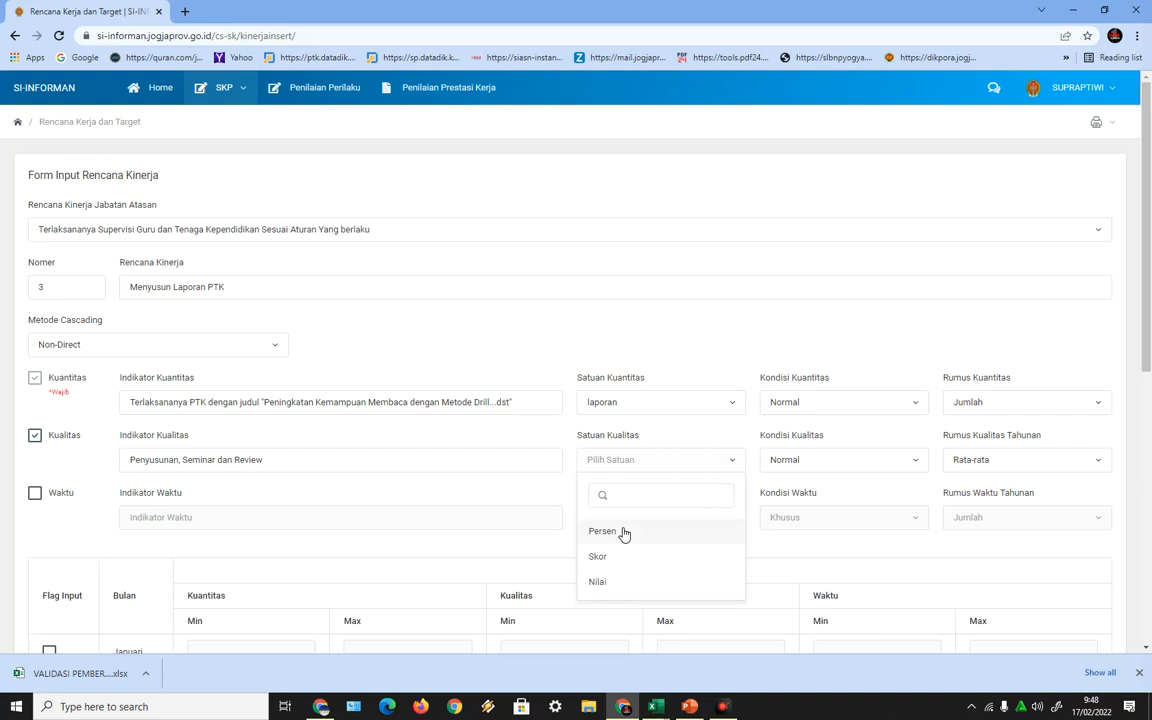
click(610, 587)
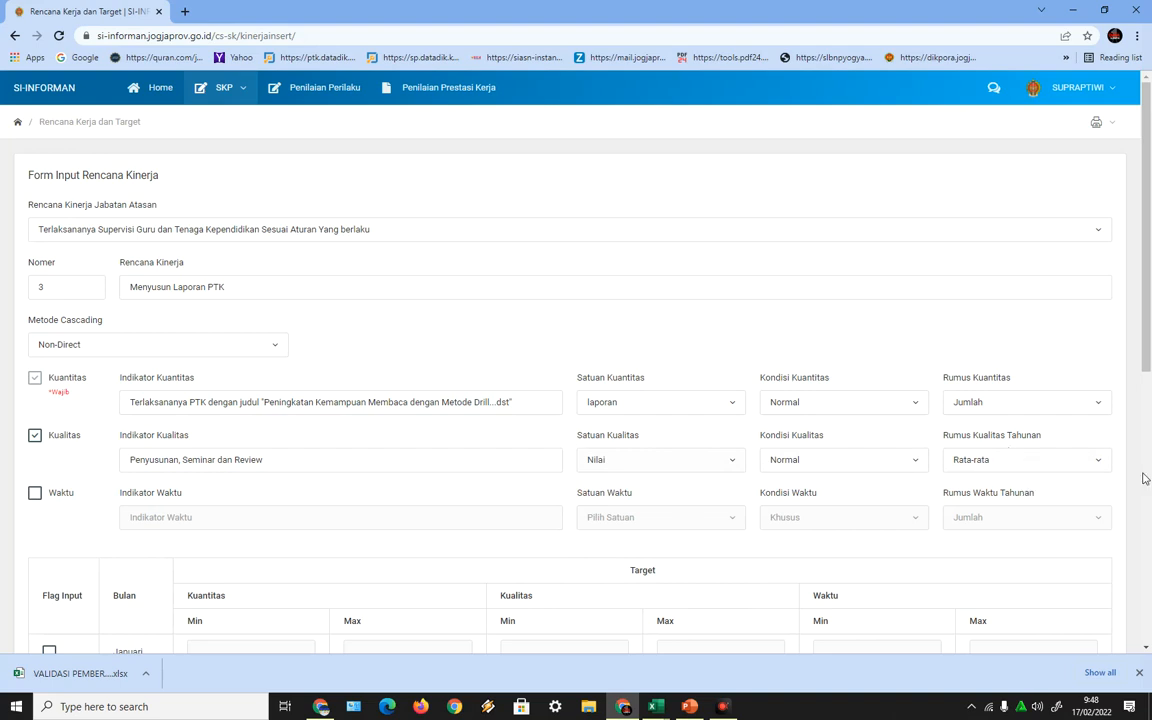
click(1084, 463)
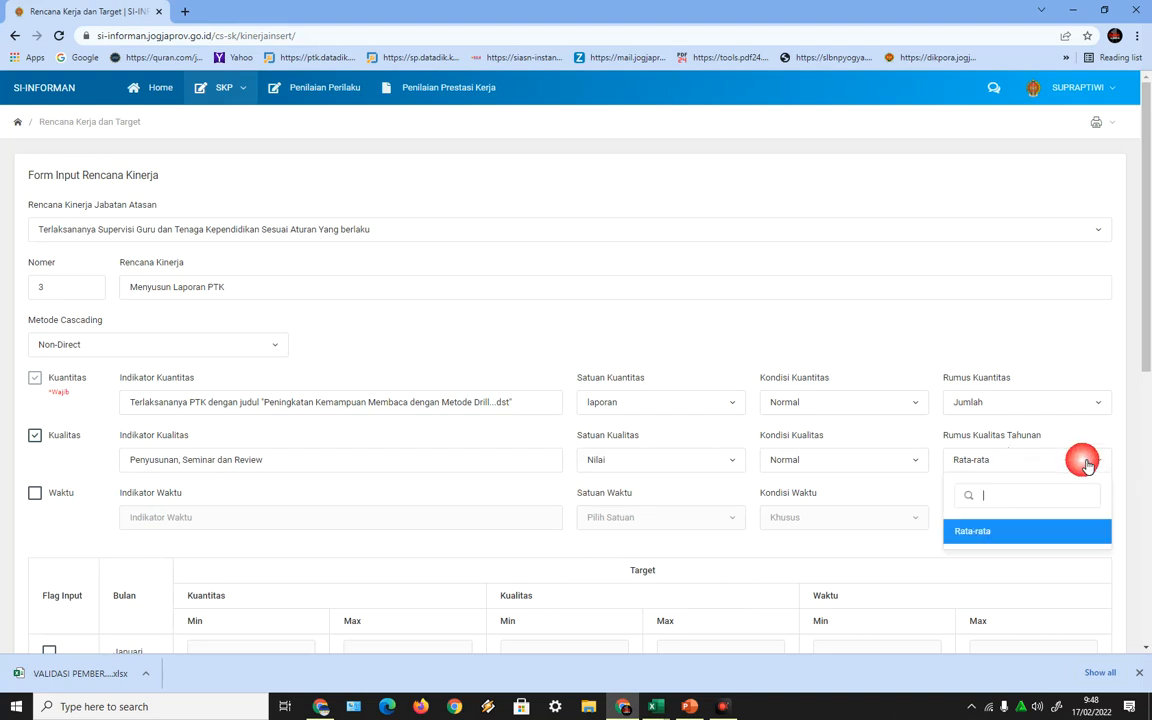
click(915, 468)
click(866, 536)
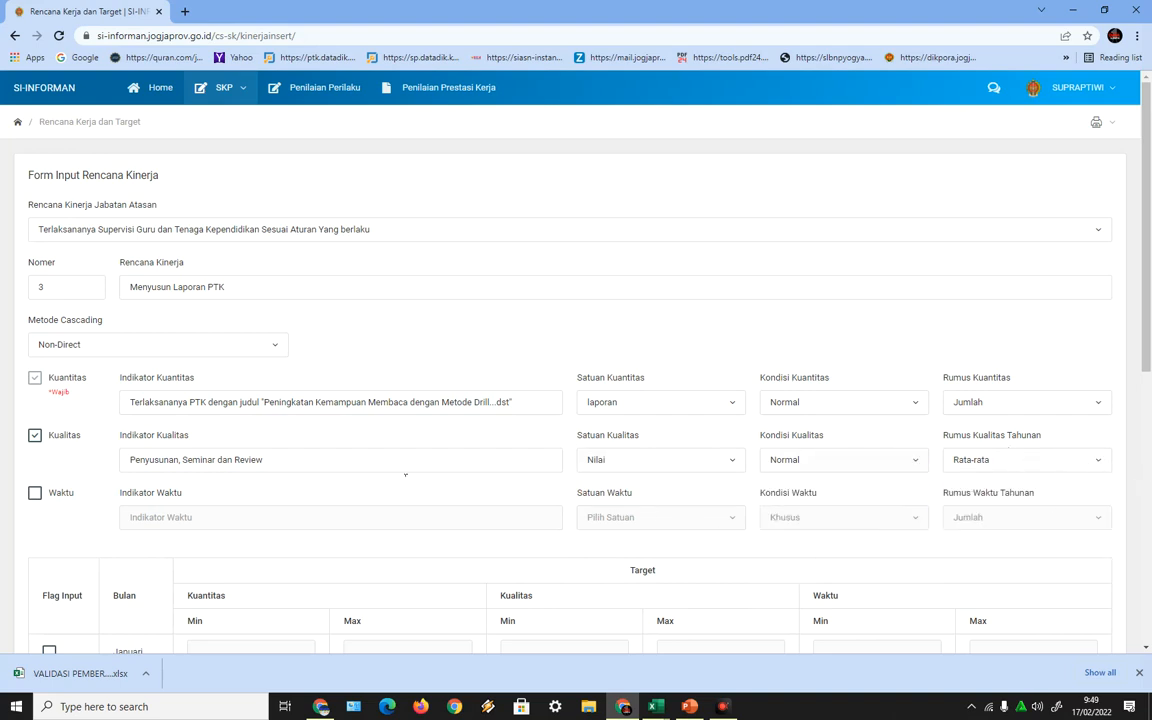
Enable the Waktu indicator, then copy the "Laporan PTK" cell from the Menyusun Laporan PTK row in the Excel draft.
click(34, 495)
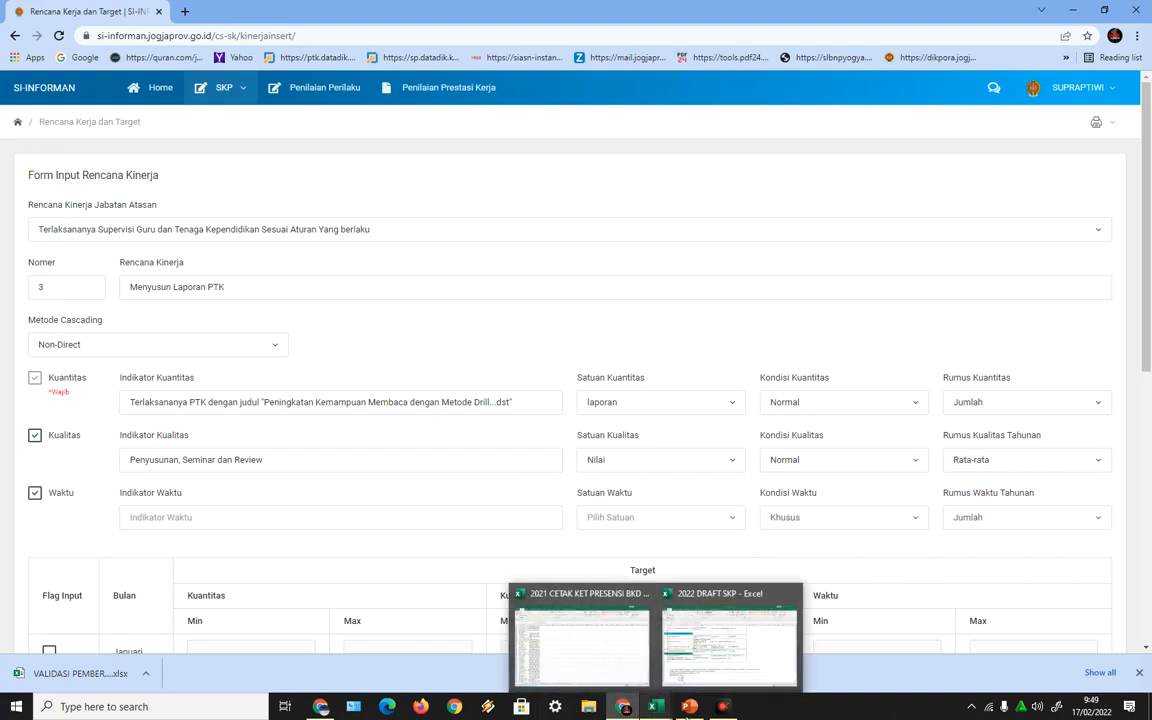
mouse_move(661, 714)
click(720, 645)
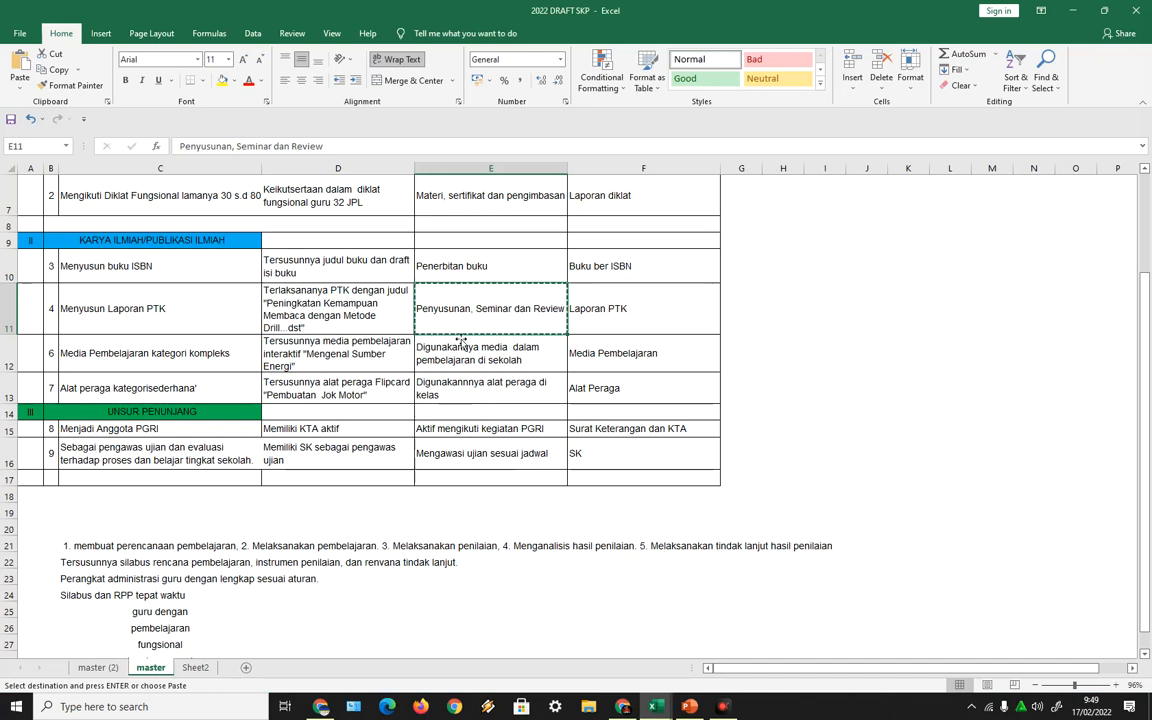
key(Right)
click(58, 69)
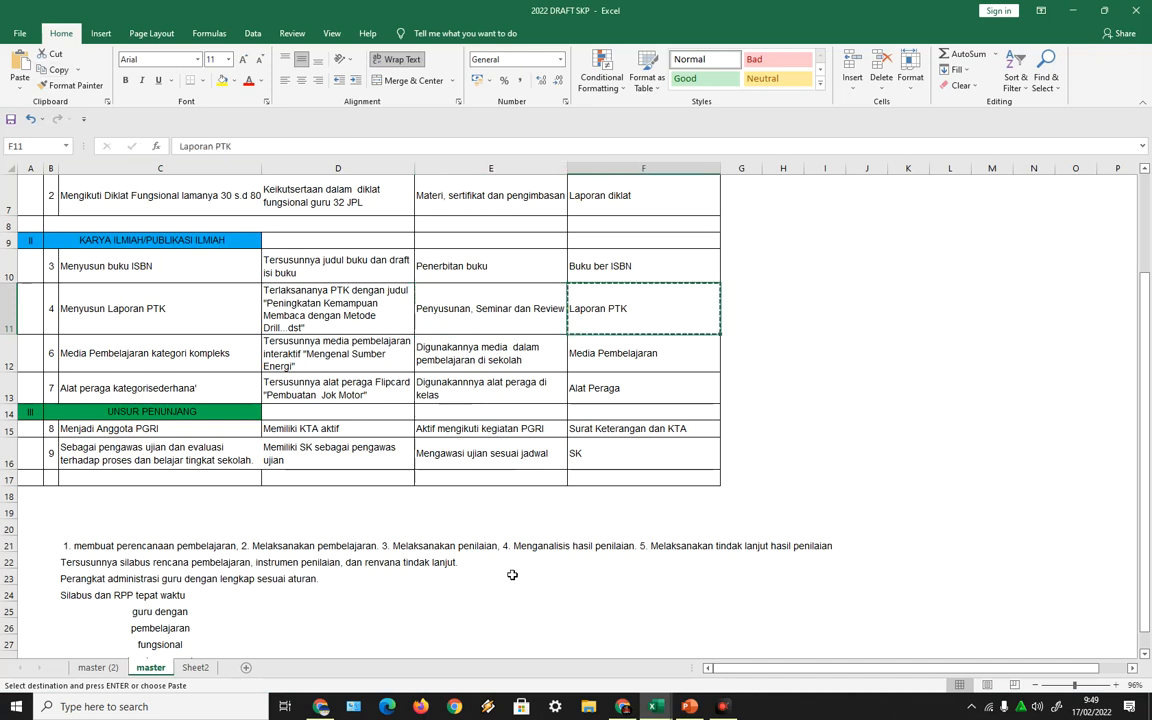
Return to SI-INFORMAN and paste "Laporan PTK" as the Indikator Waktu.
click(625, 708)
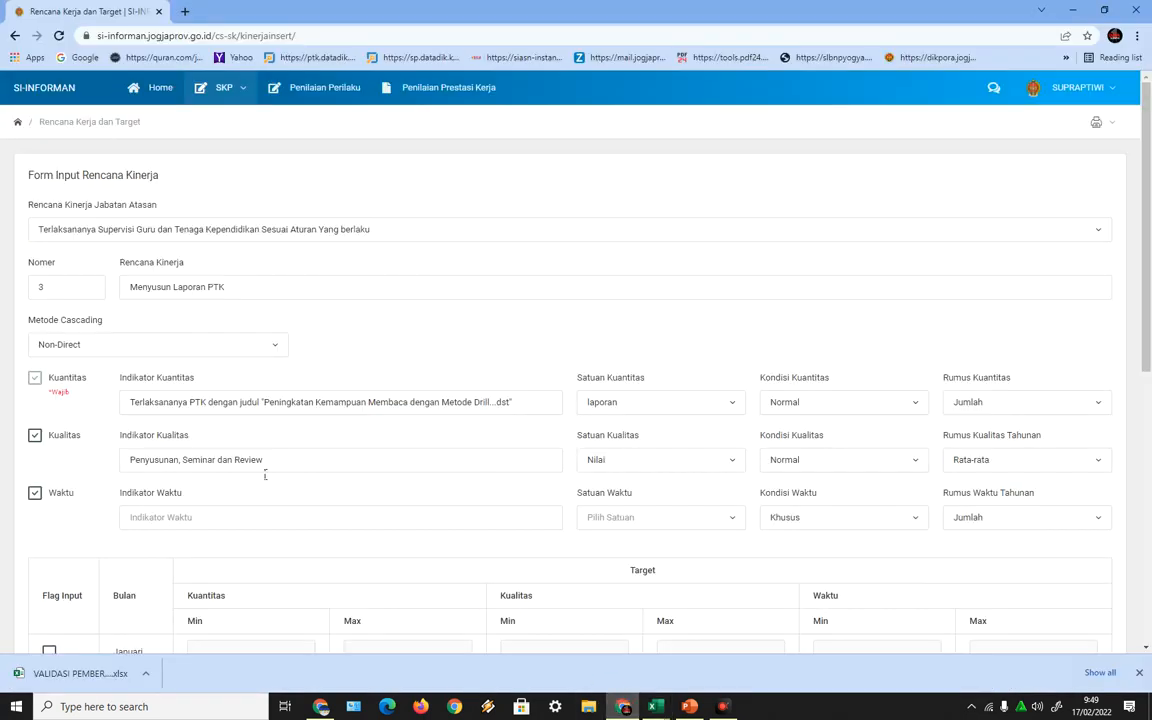
click(171, 514)
right_click(167, 508)
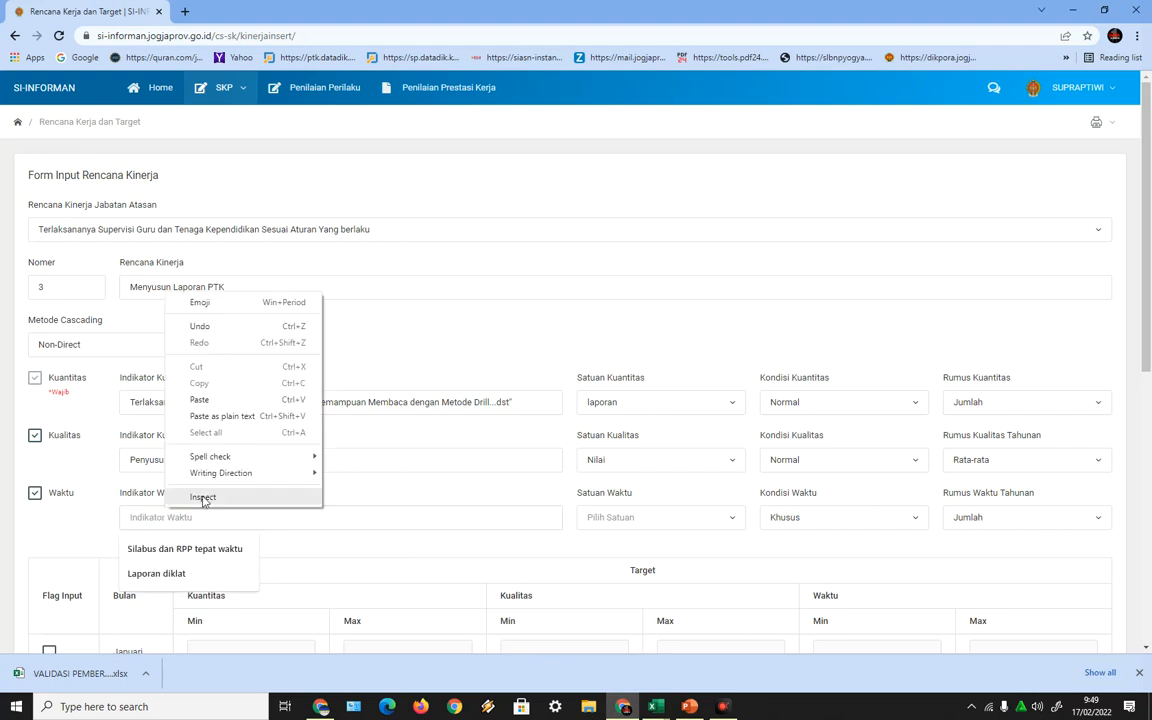
click(216, 404)
Set Satuan Waktu to Bulan and choose Khusus as the Kondisi Waktu.
click(715, 518)
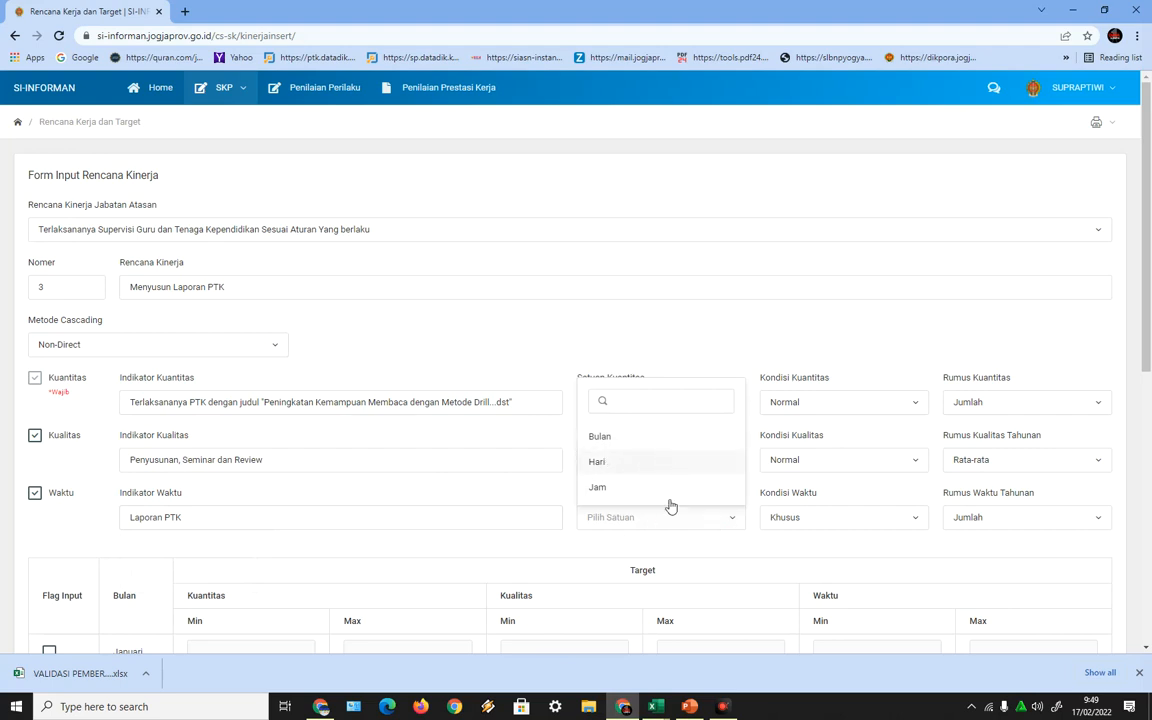
click(613, 443)
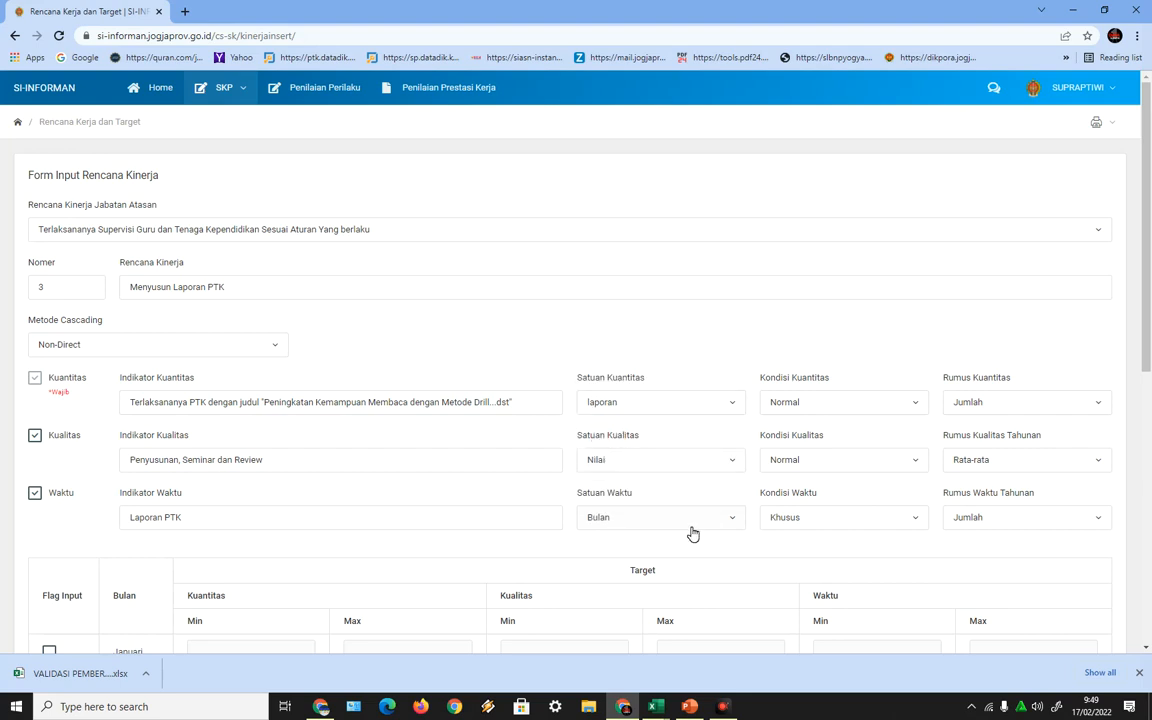
scroll(805, 525, down, 1)
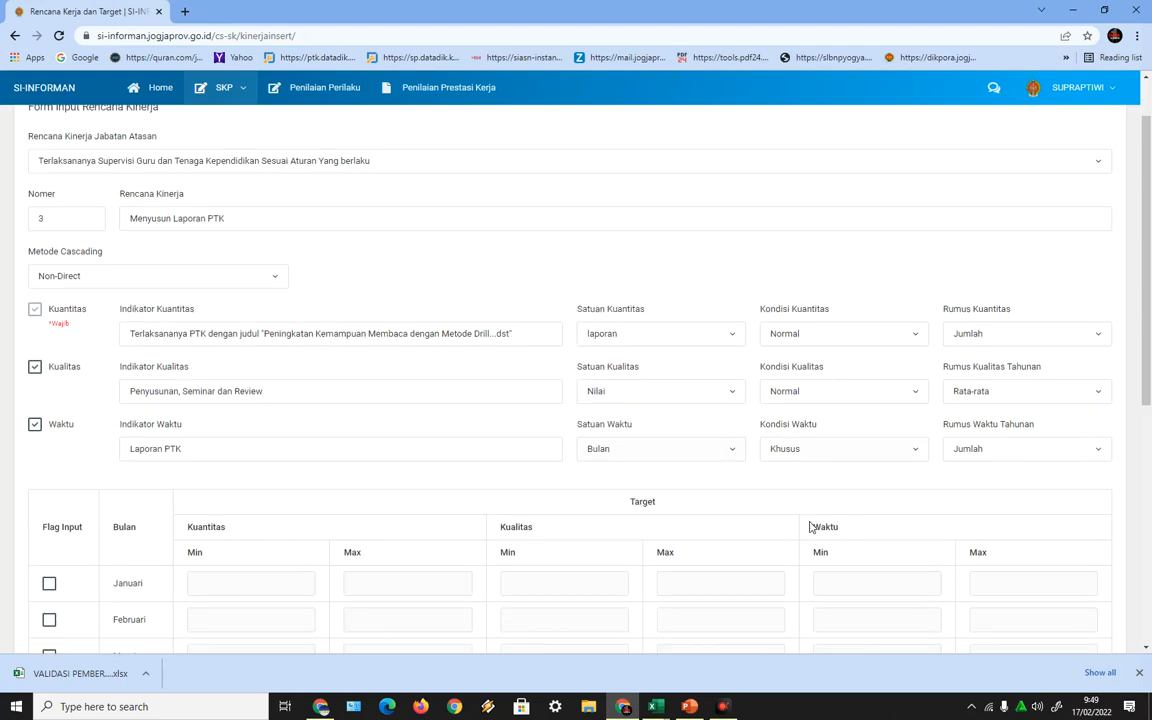
click(914, 453)
click(897, 522)
Try Hari as the Satuan Waktu, check the Kondisi Waktu options, and switch the unit back to Bulan.
scroll(665, 467, down, 1)
scroll(665, 467, down, 3)
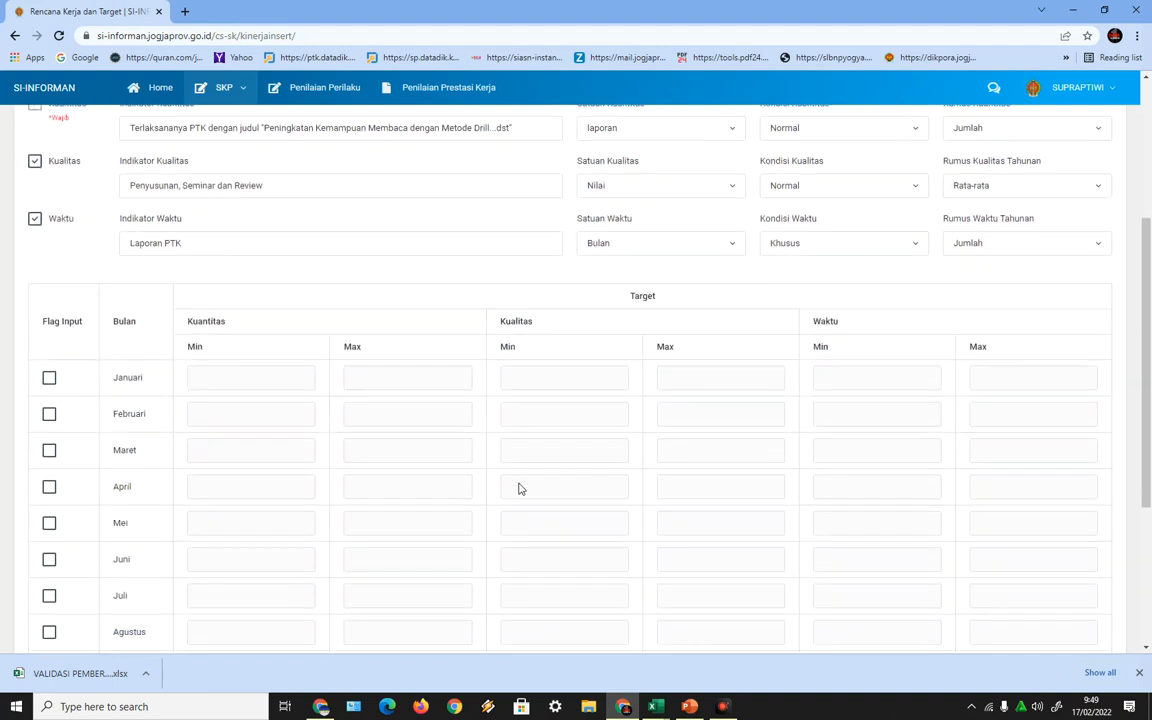
click(695, 246)
click(622, 189)
click(794, 246)
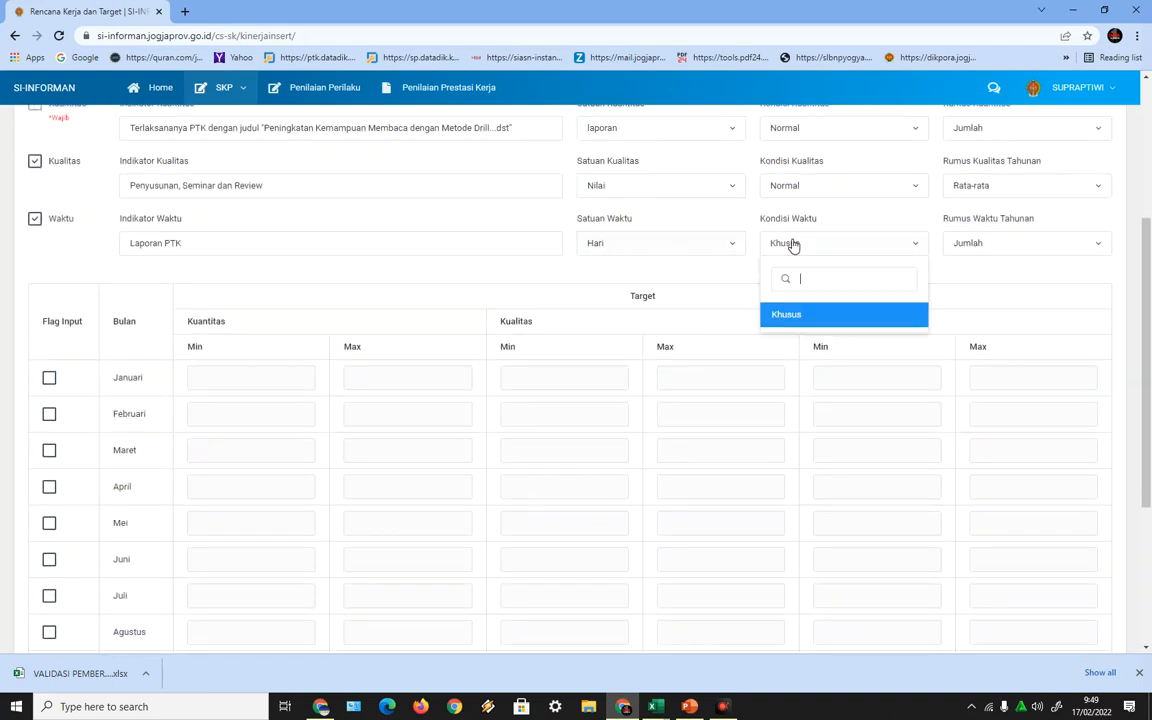
click(618, 243)
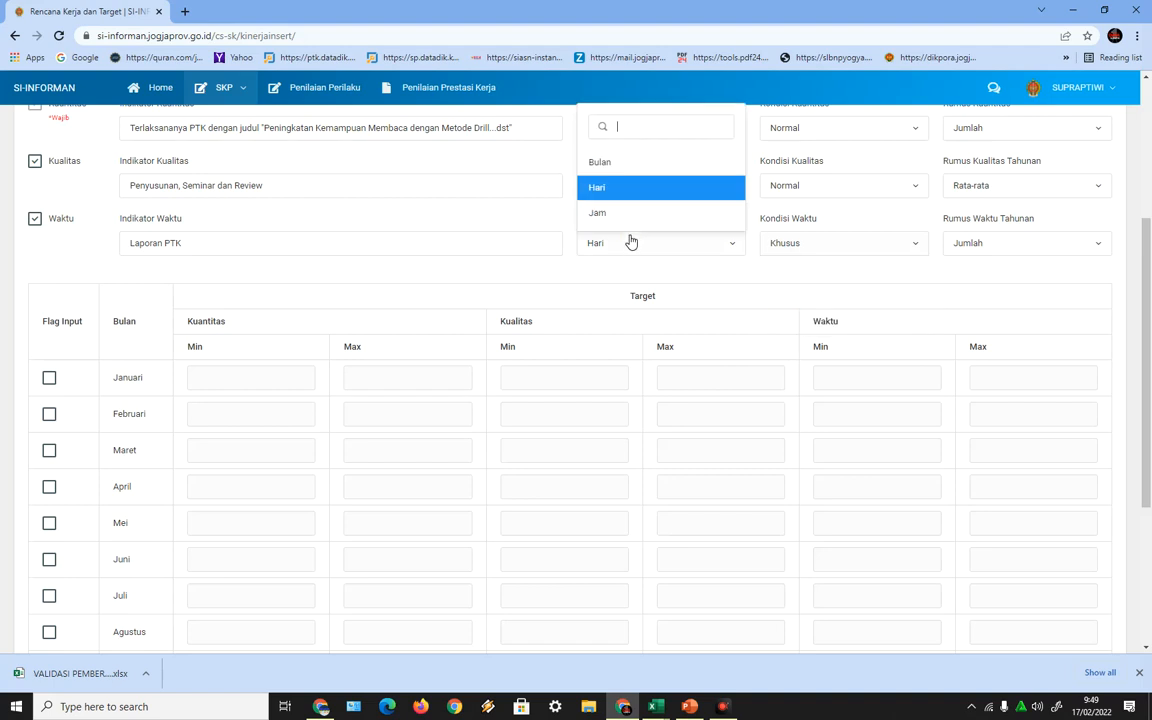
click(605, 161)
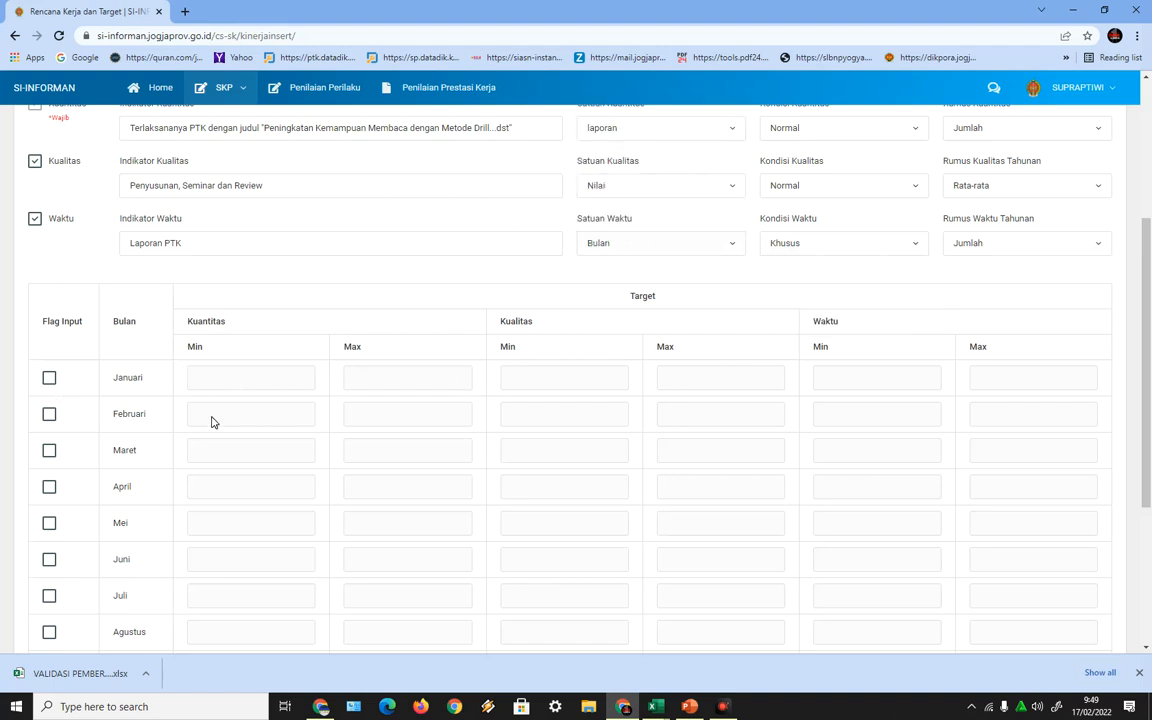
Flag September as the target month for the Menyusun Laporan PTK plan and set its Kuantitas Max to 1.
scroll(211, 422, down, 2)
scroll(211, 430, down, 2)
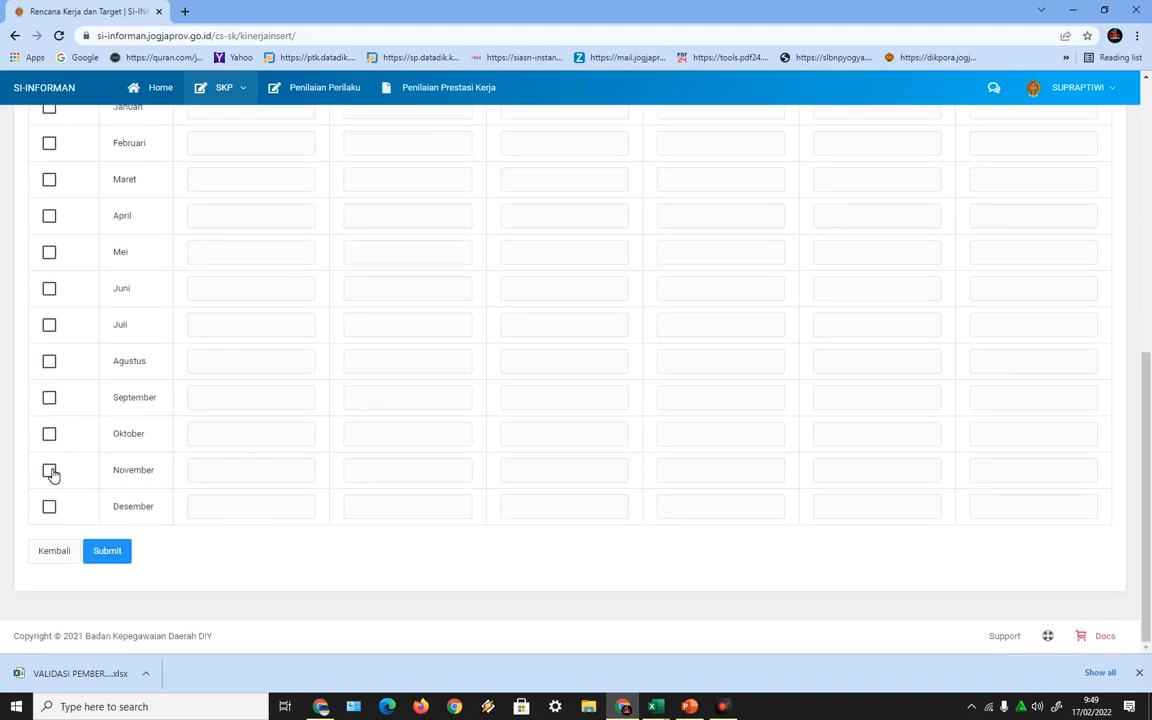
click(49, 398)
scroll(172, 355, up, 2)
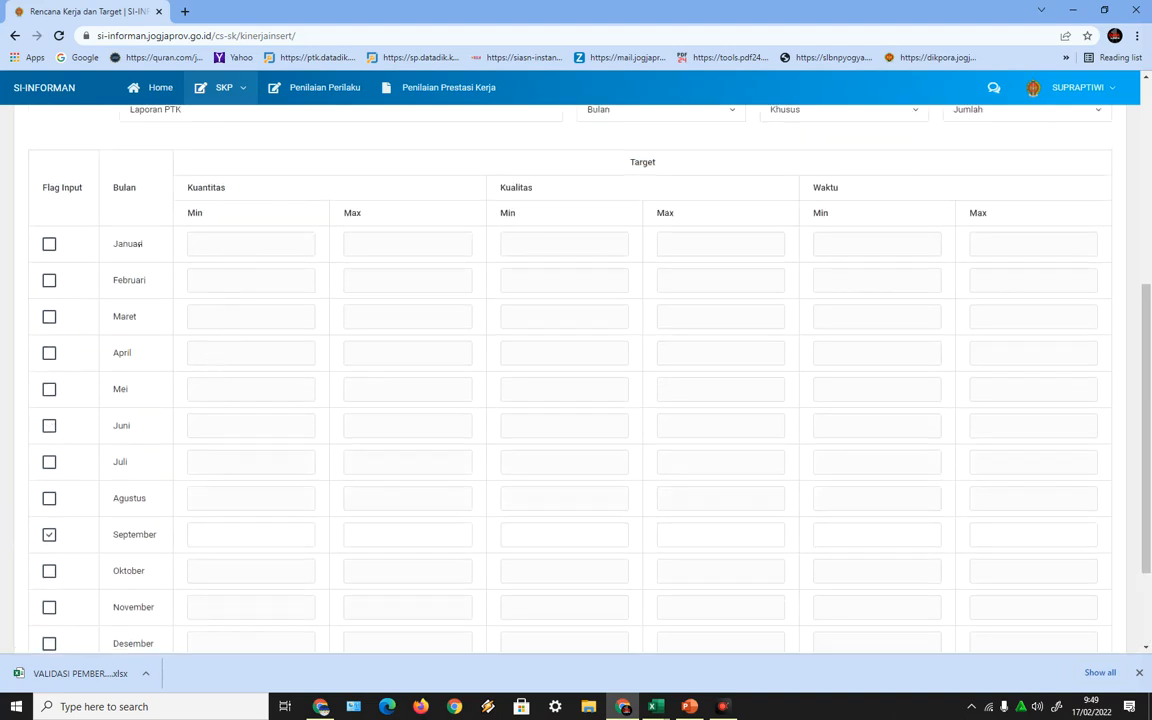
click(213, 546)
scroll(319, 552, up, 3)
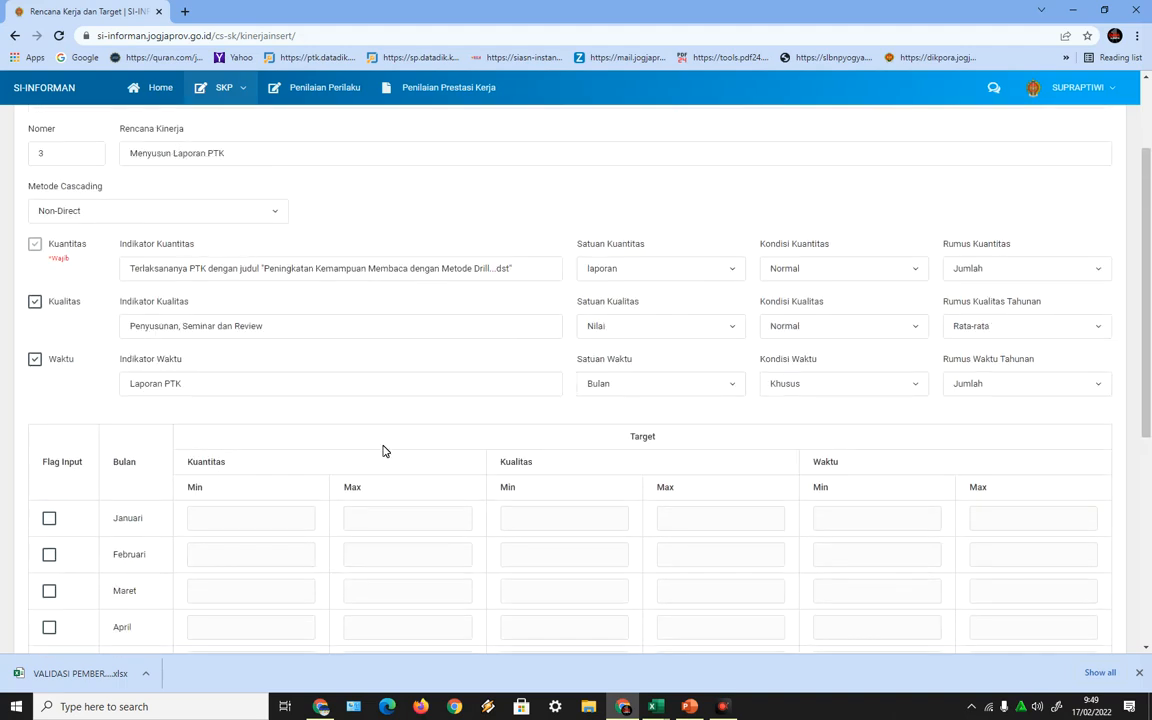
scroll(383, 450, down, 3)
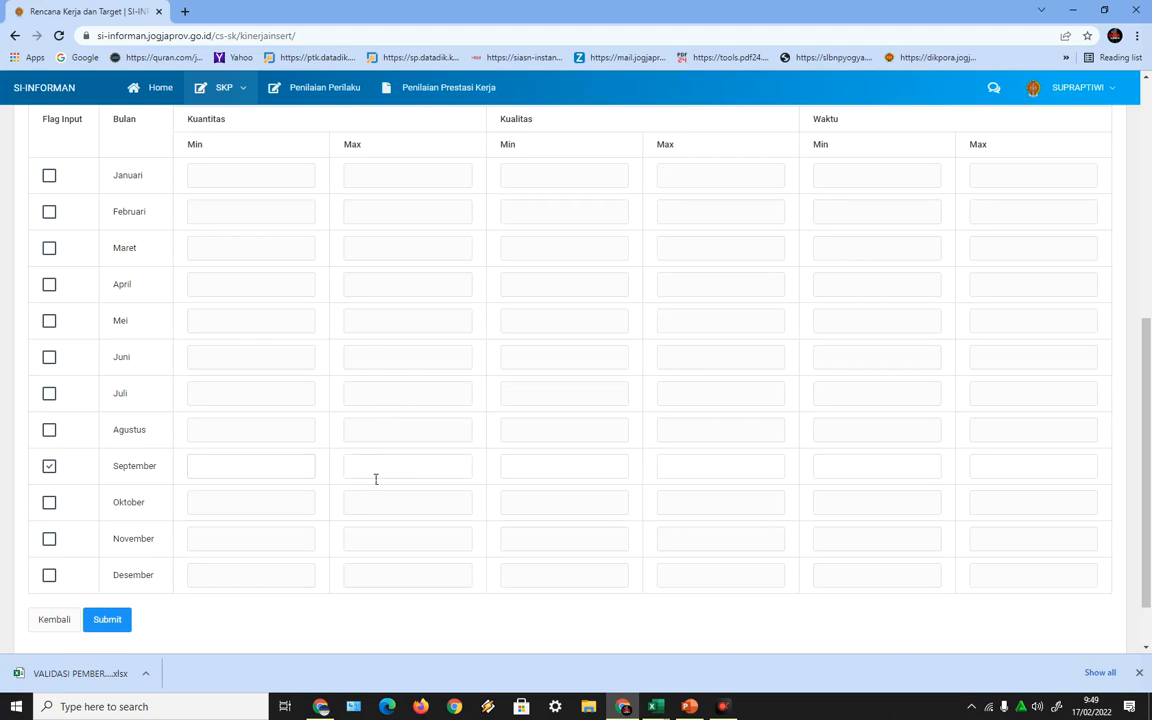
scroll(633, 468, up, 3)
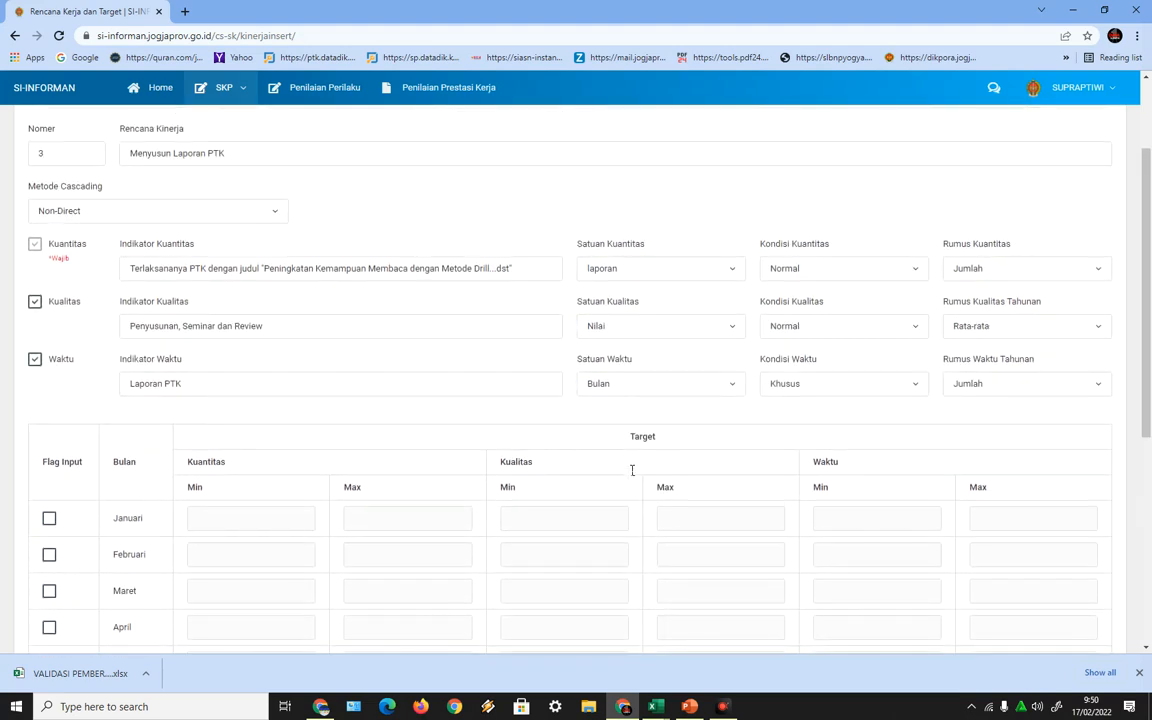
scroll(636, 510, down, 3)
Set September's Kualitas target to Min 70 and Max 90, and its Waktu Max to 1.
click(545, 468)
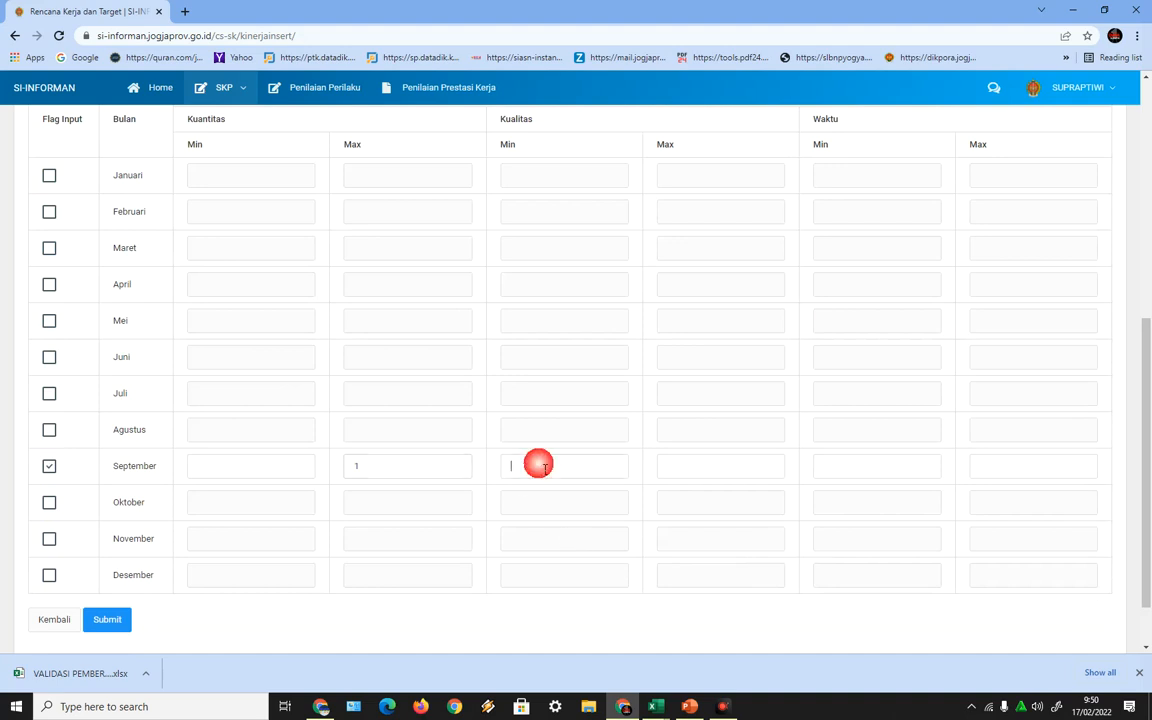
text(70)
click(689, 470)
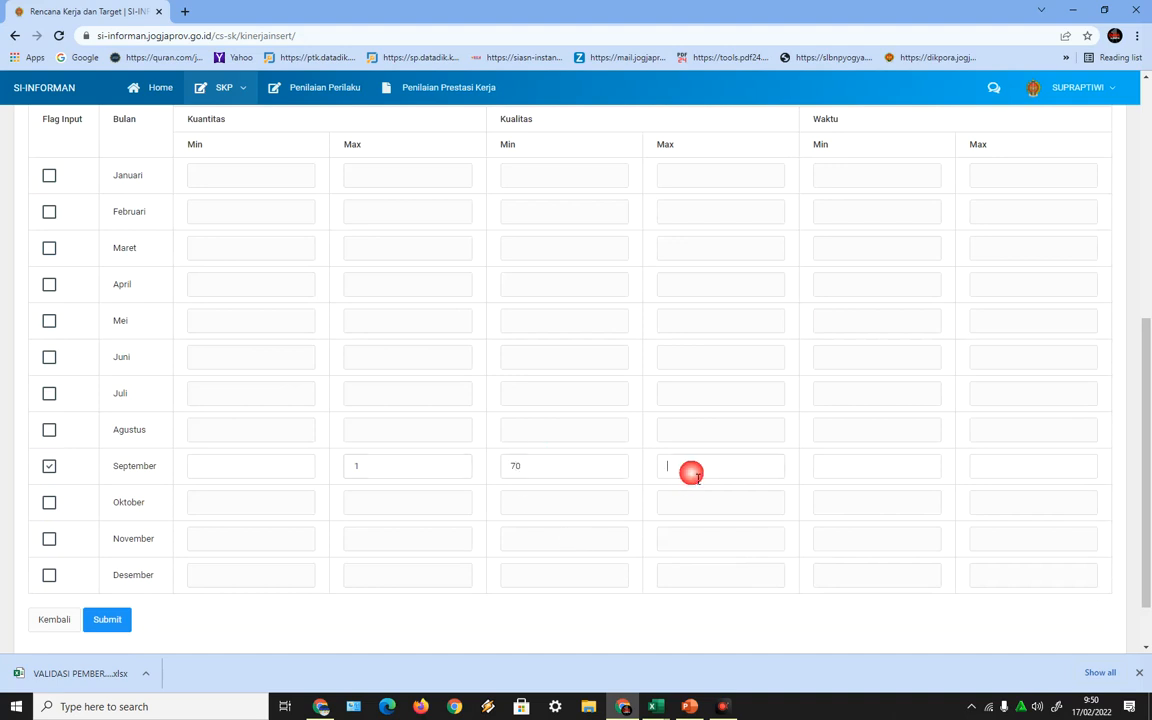
text(90)
click(882, 466)
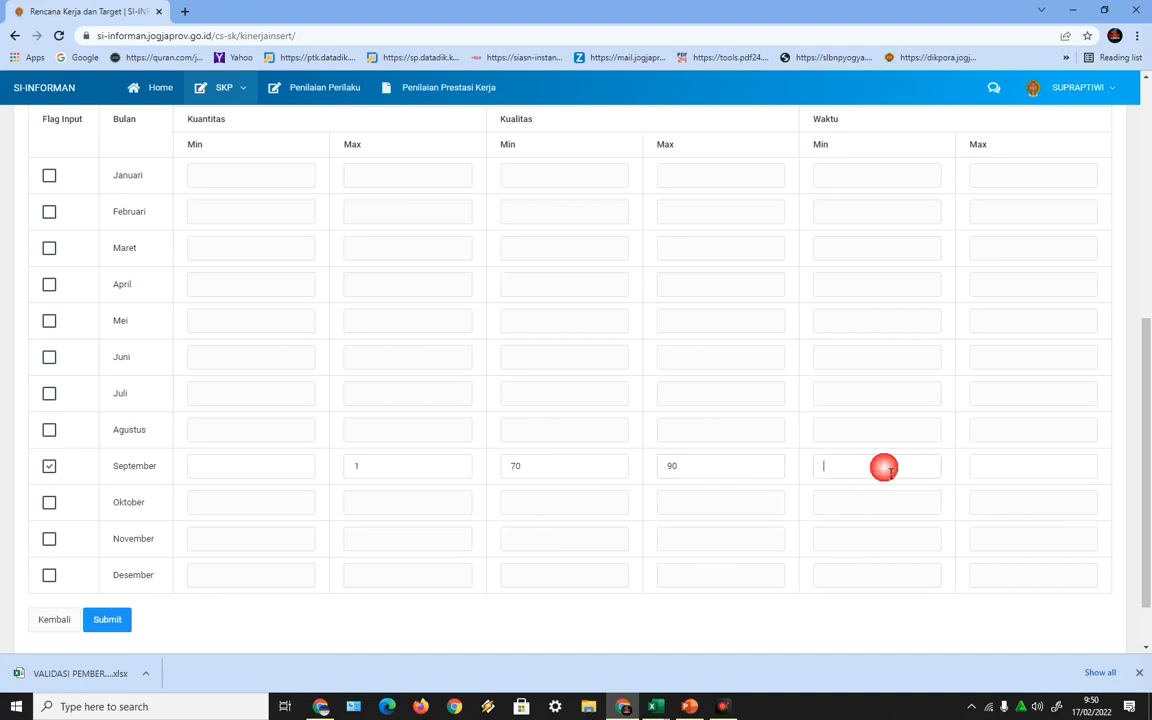
click(994, 471)
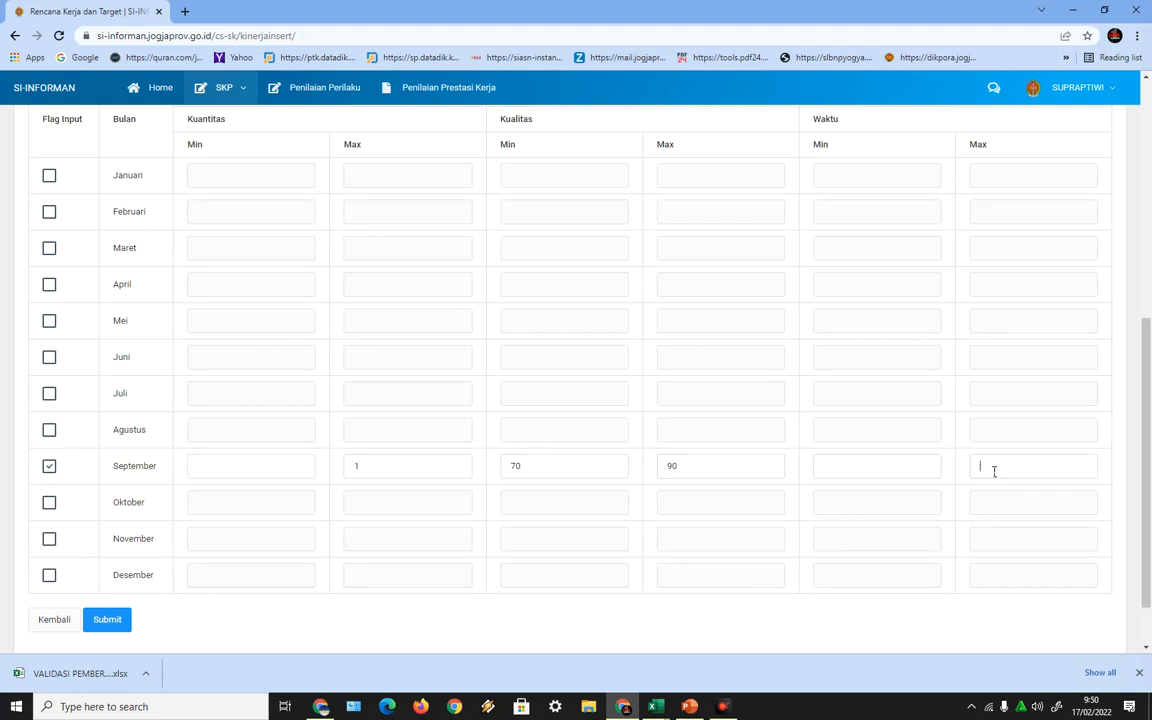
Check the indicator settings against the September targets and submit the Menyusun Laporan PTK performance plan.
scroll(761, 504, down, 1)
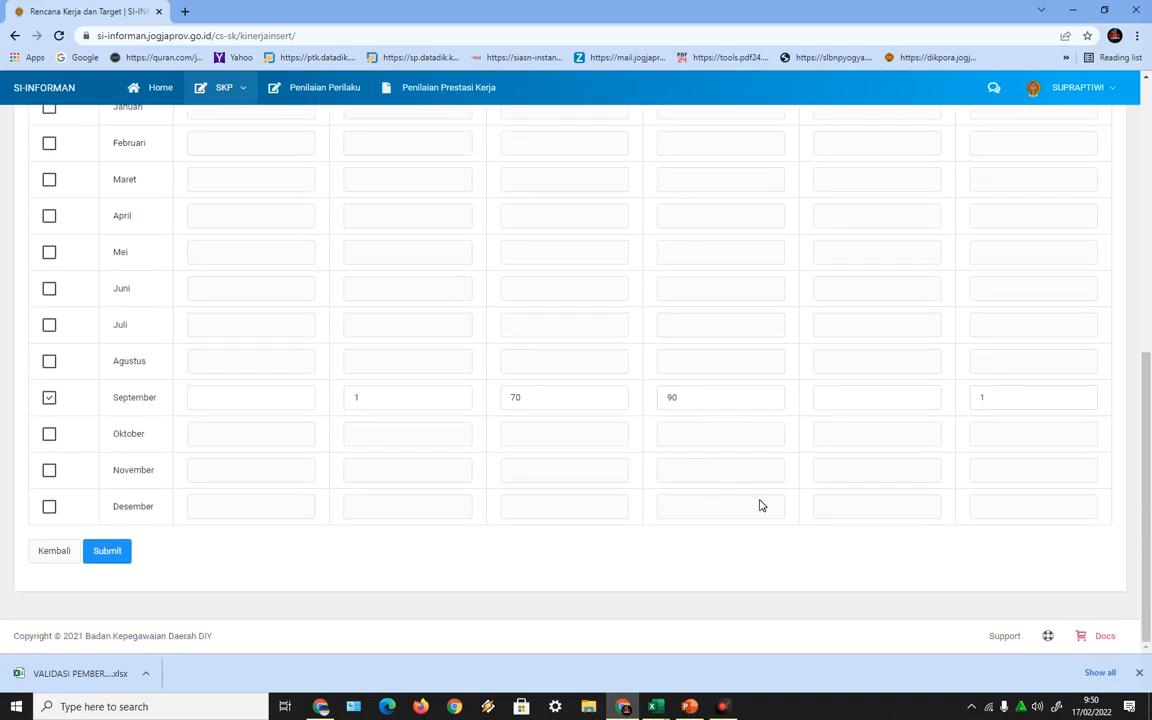
scroll(761, 504, up, 2)
scroll(760, 505, up, 1)
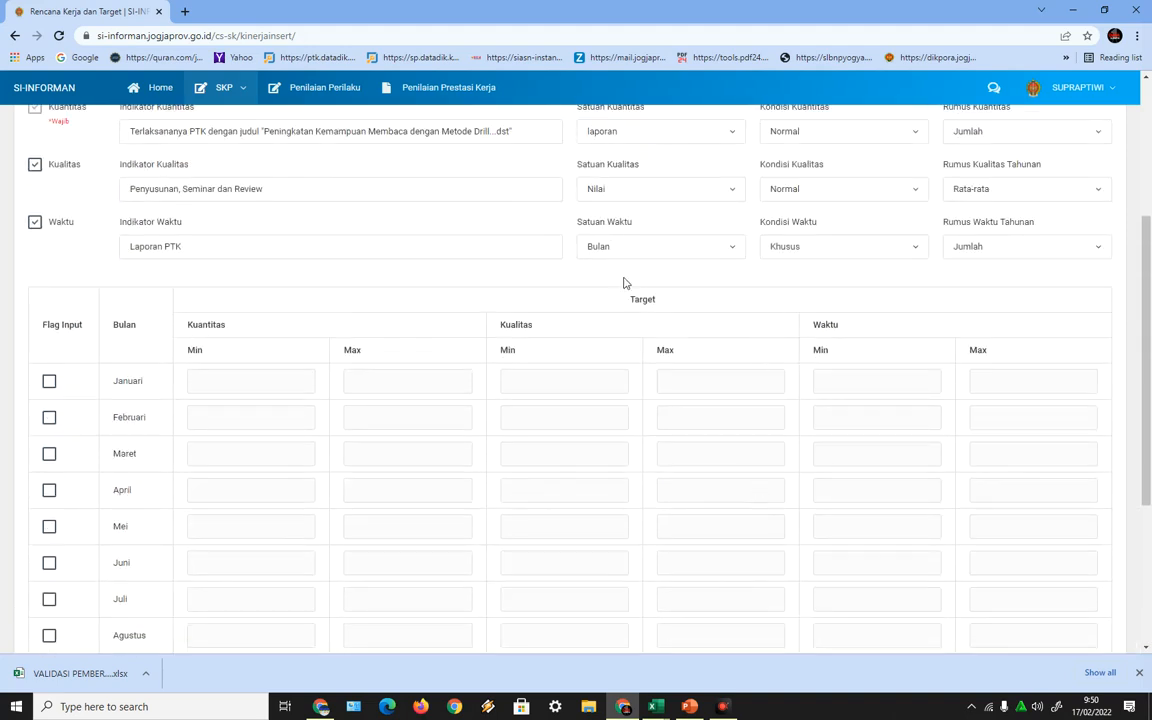
scroll(609, 298, down, 3)
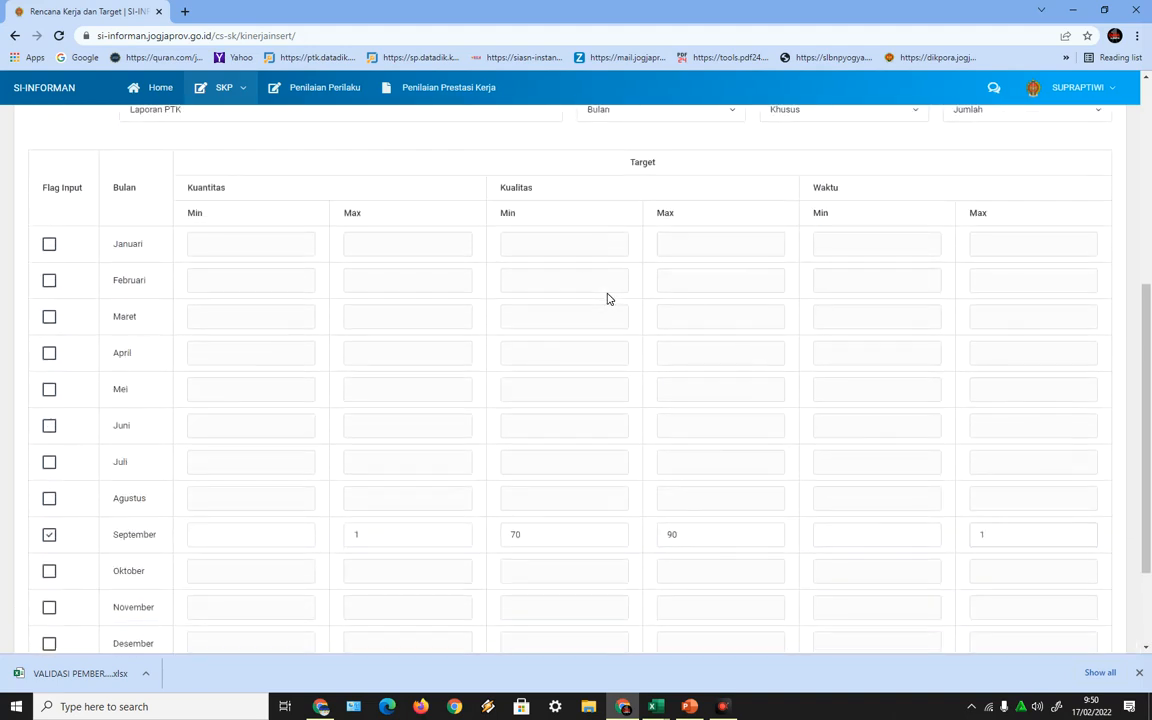
scroll(695, 300, up, 4)
scroll(950, 450, down, 5)
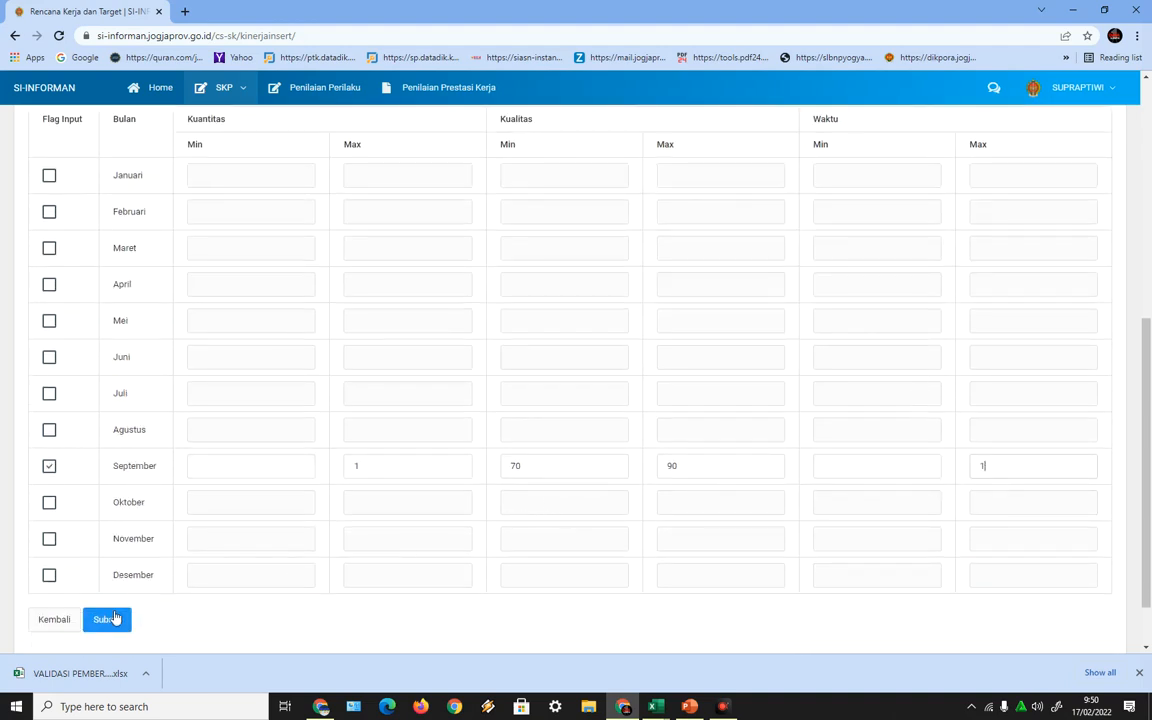
scroll(190, 548, down, 2)
click(108, 550)
scroll(345, 535, down, 3)
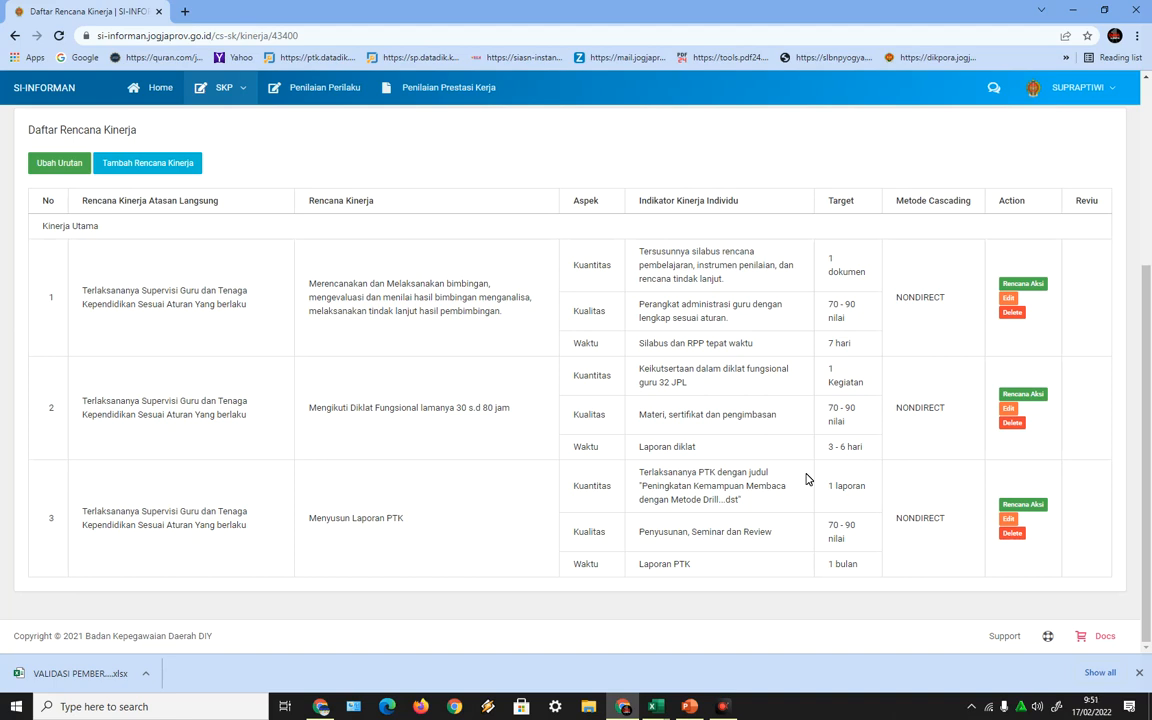
Switch to the SKP presentation in PowerPoint and start the slide show from slide 4 on supervisor approval.
click(693, 712)
click(130, 457)
click(997, 685)
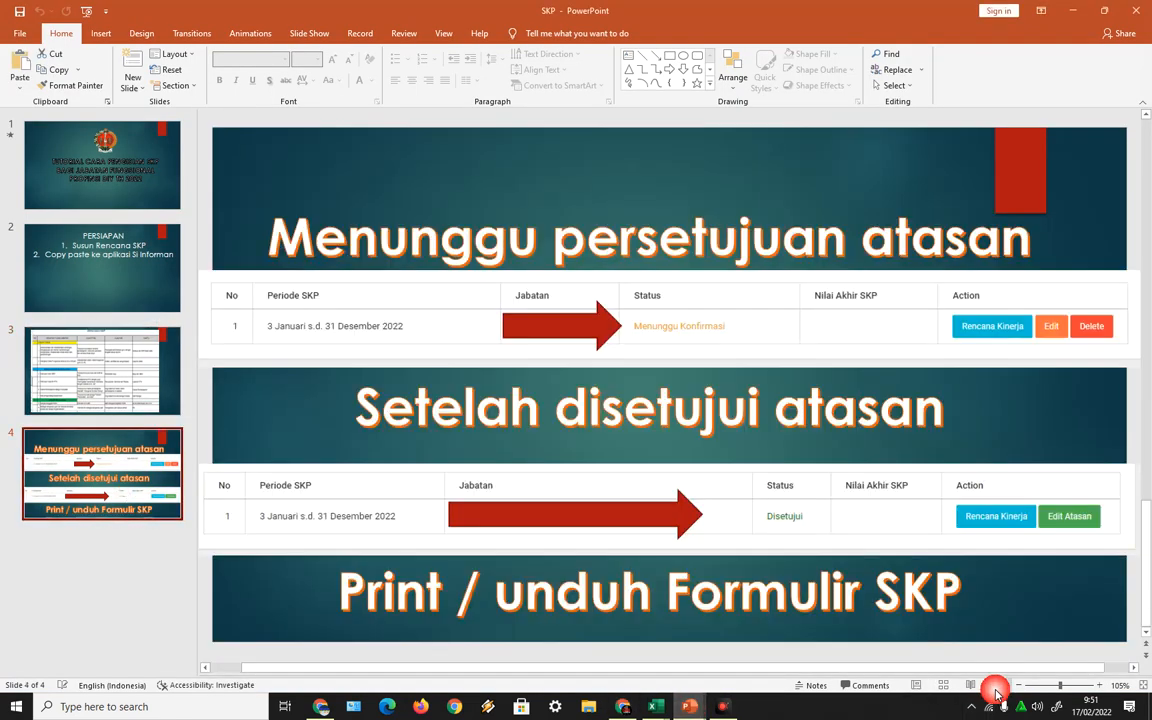